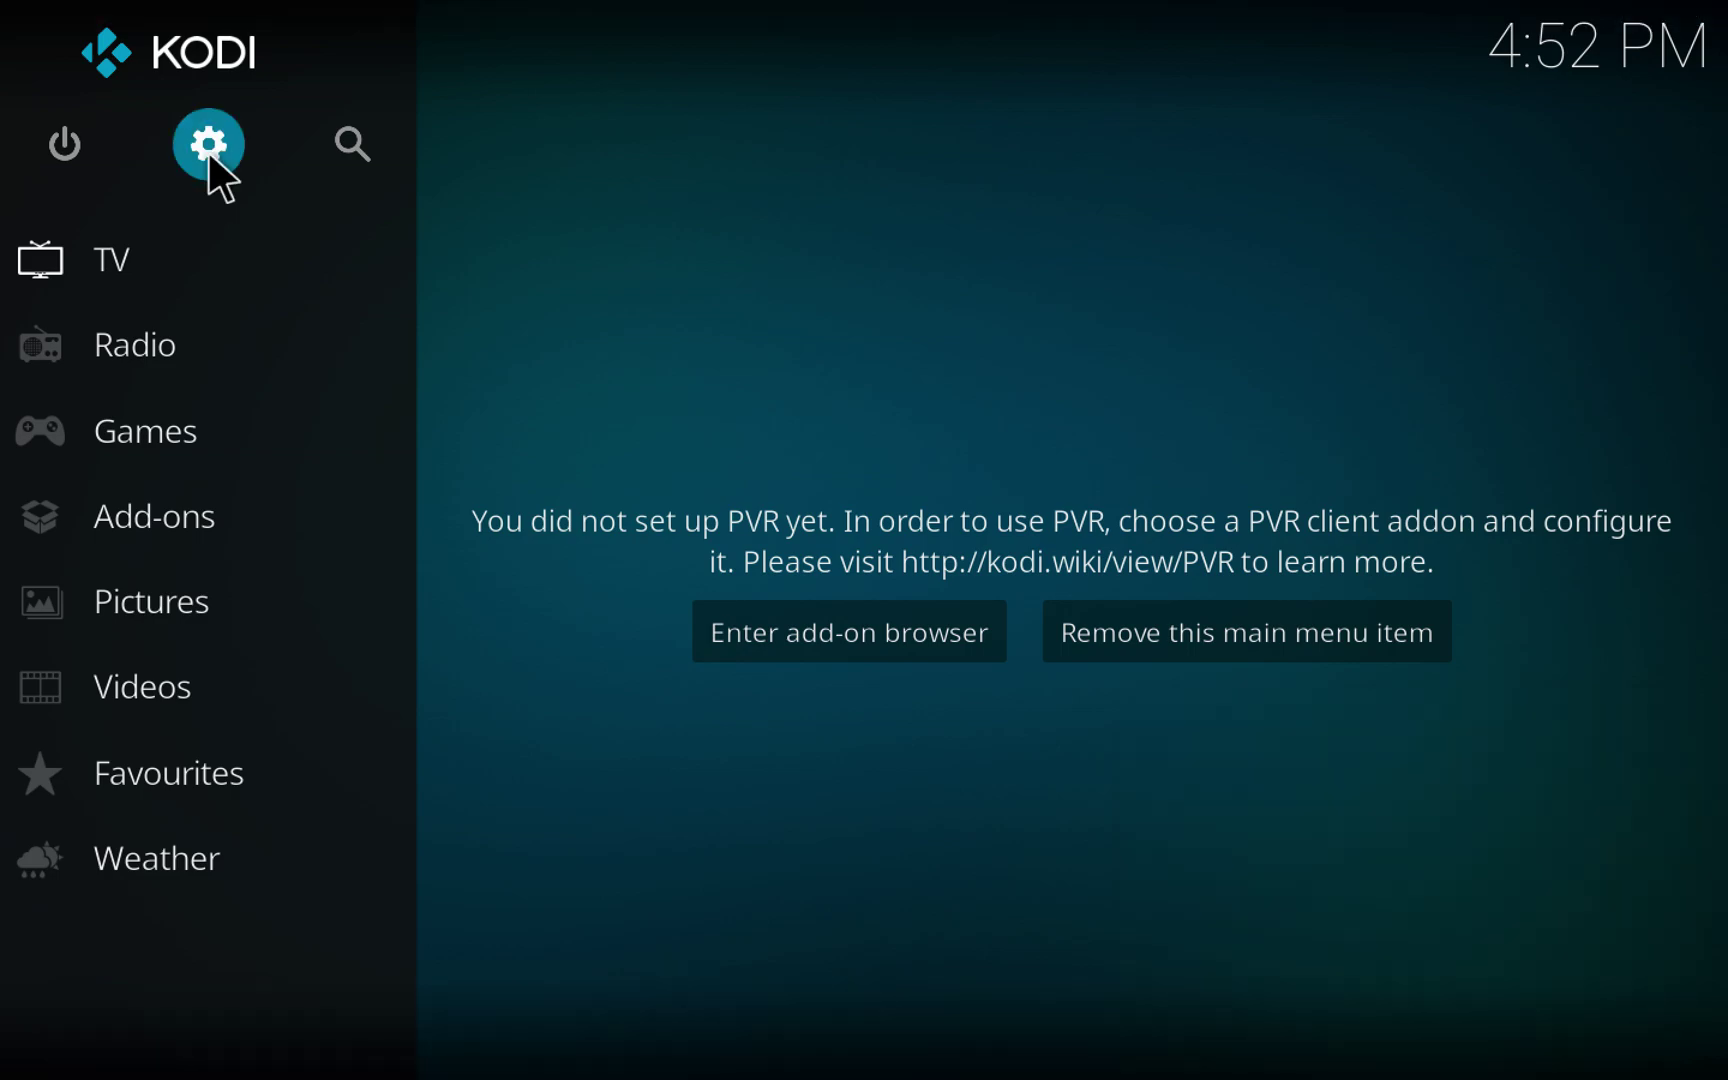
Open the File manager from the home screen's settings.
click(209, 151)
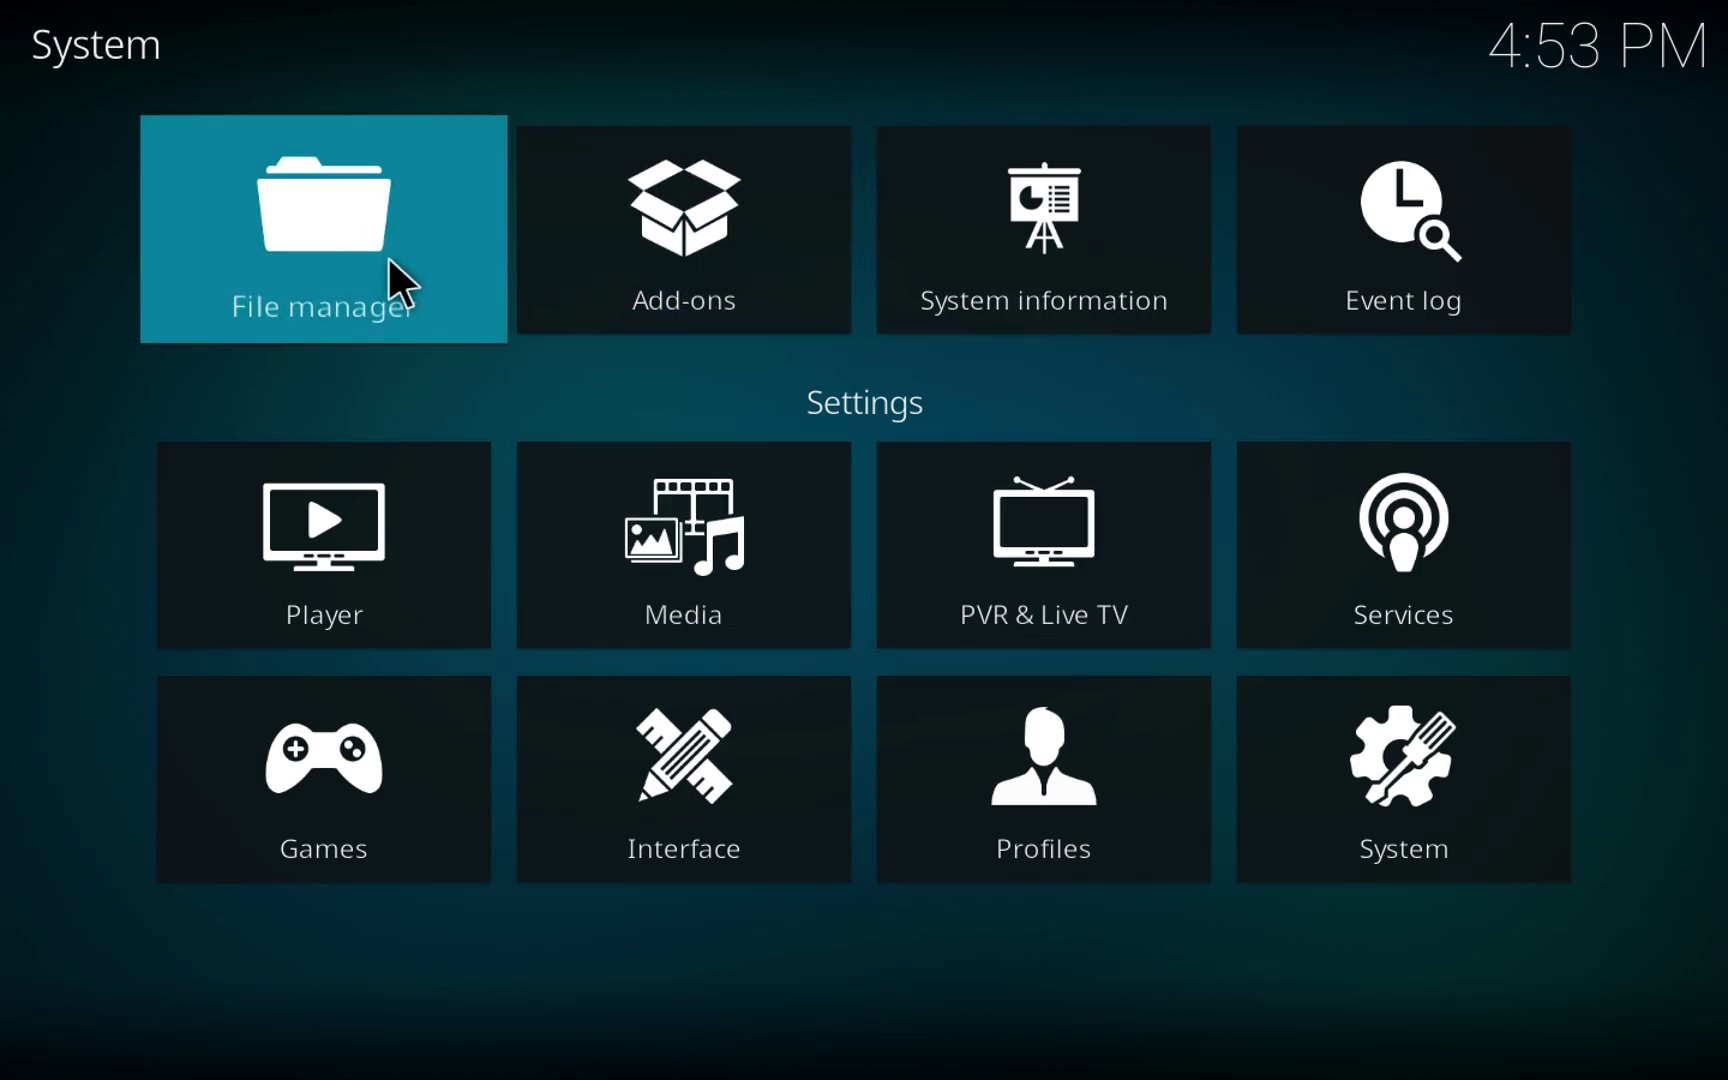
click(387, 258)
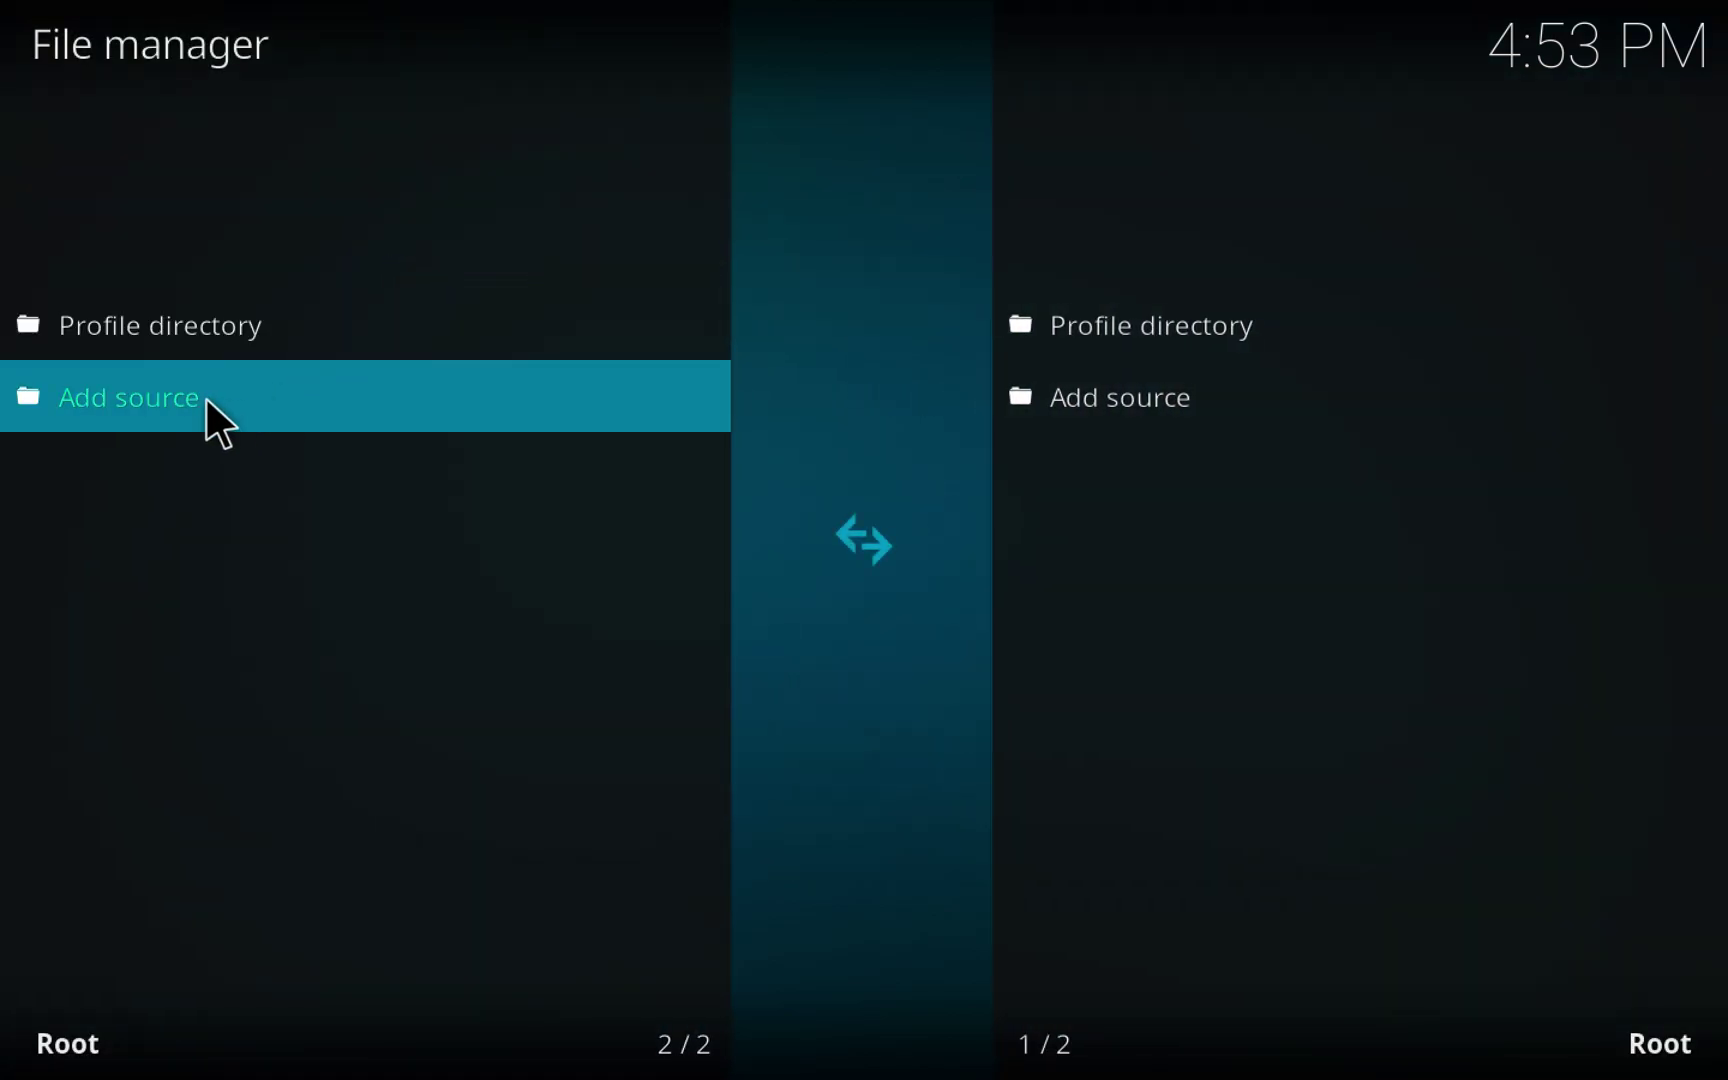
click(167, 409)
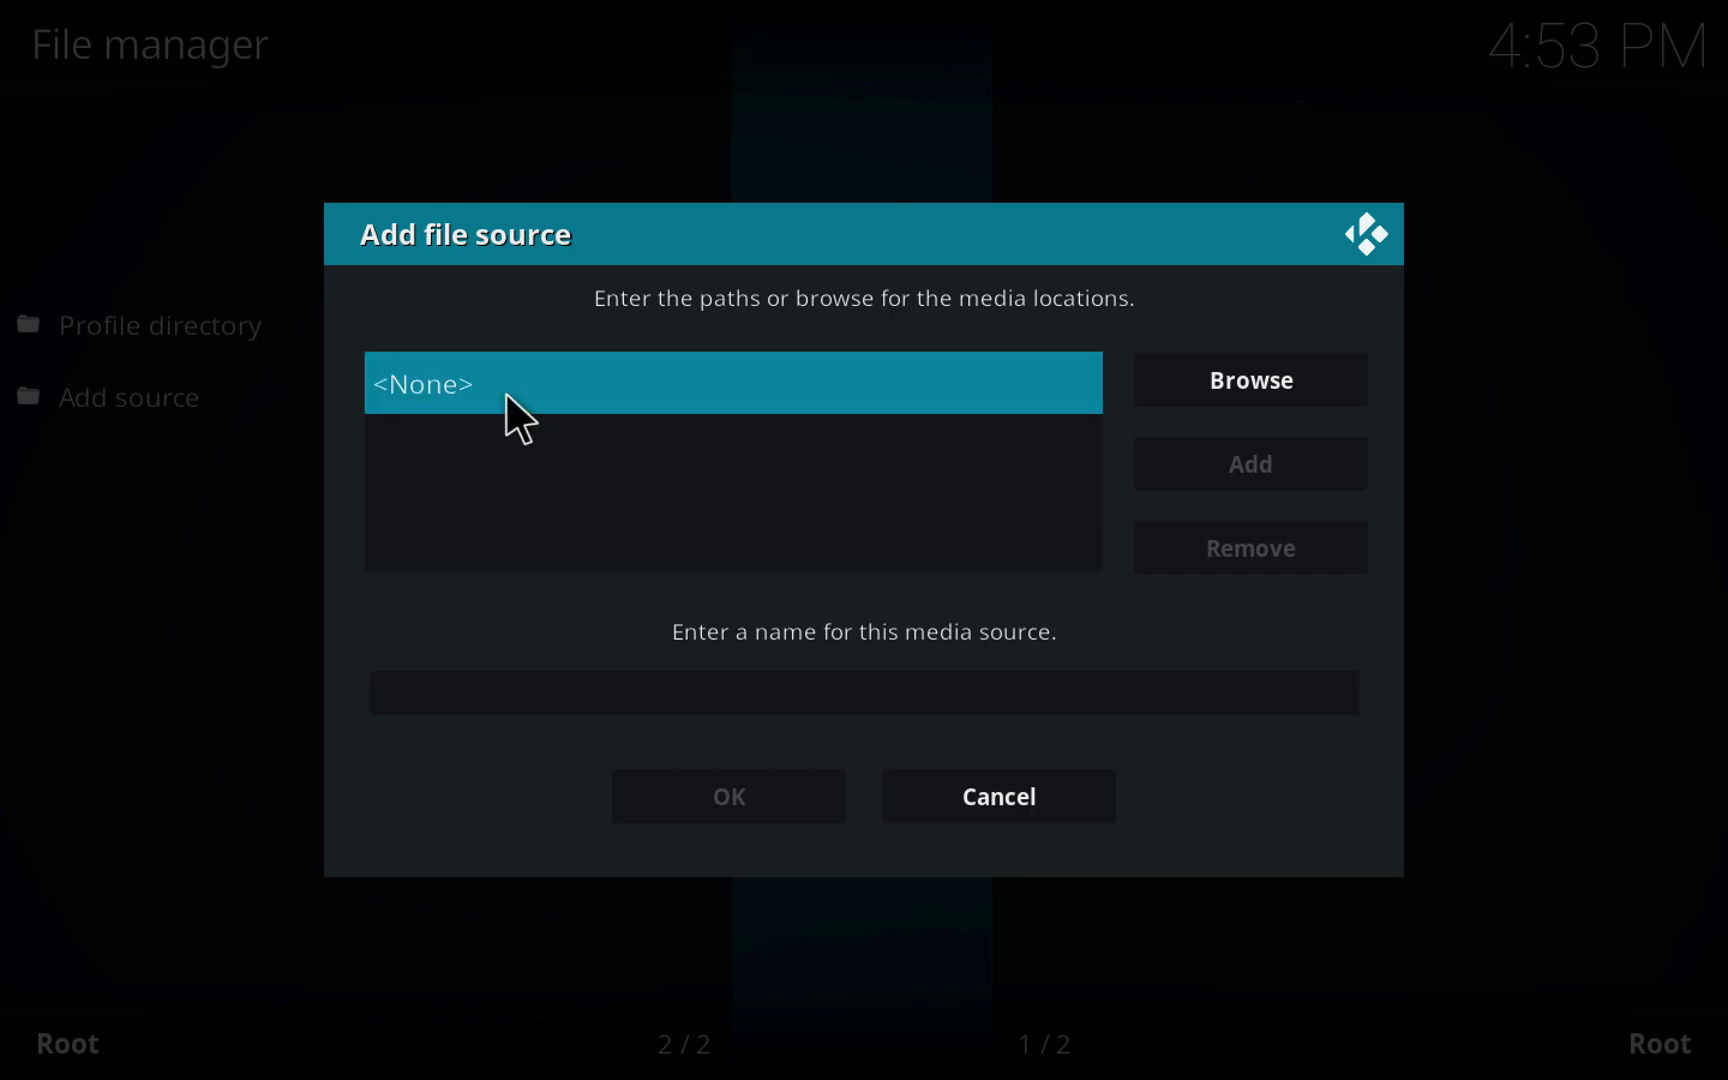
click(490, 383)
text(http://rep)
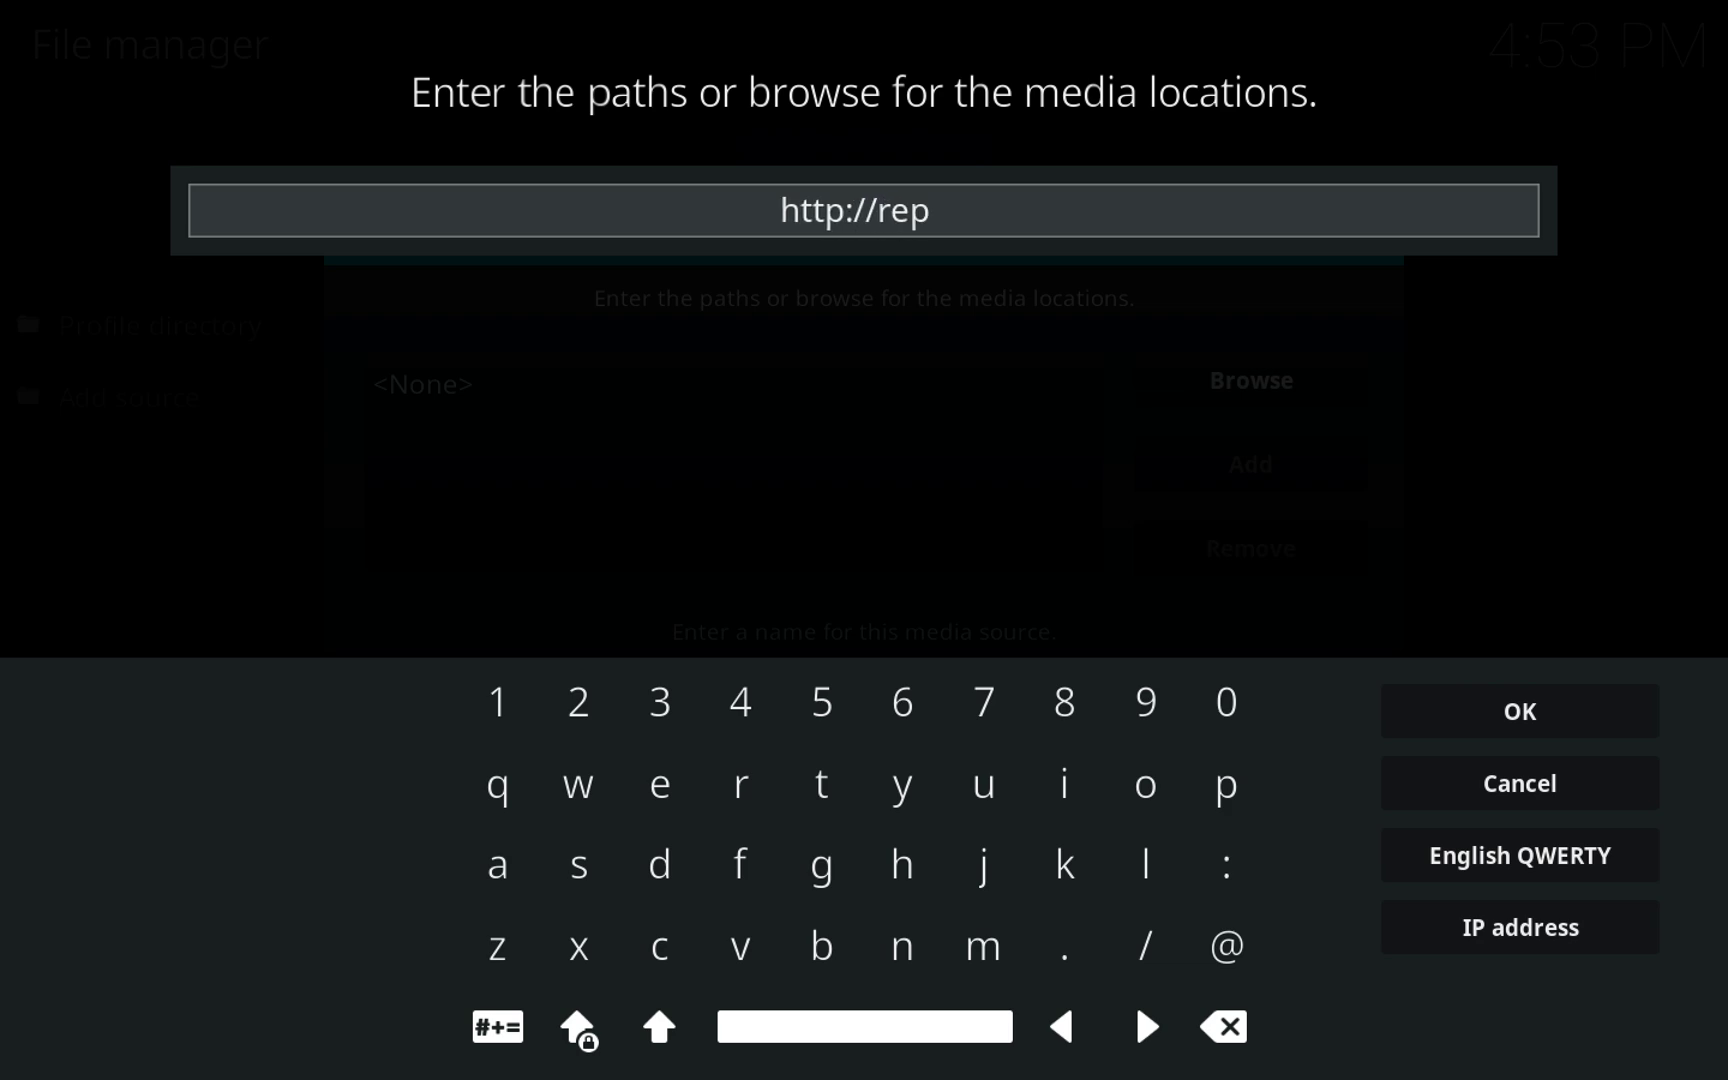
text(o.r)
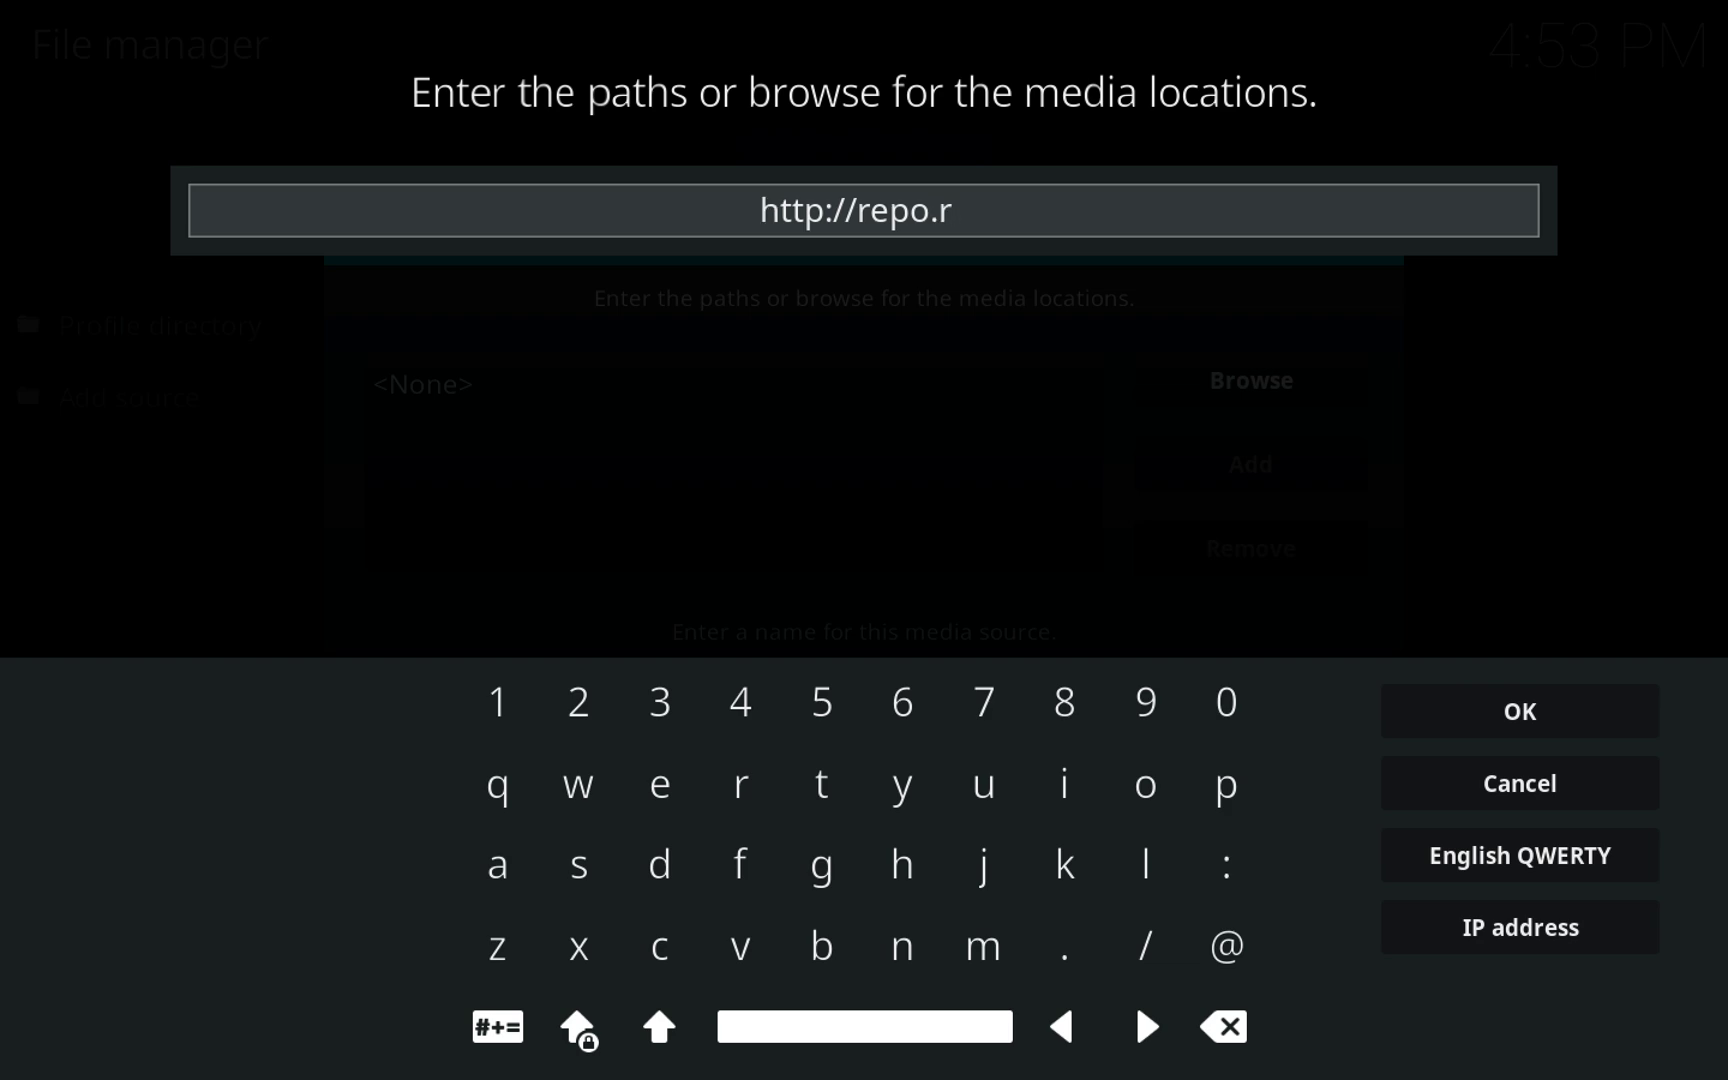
text(ubyjewel)
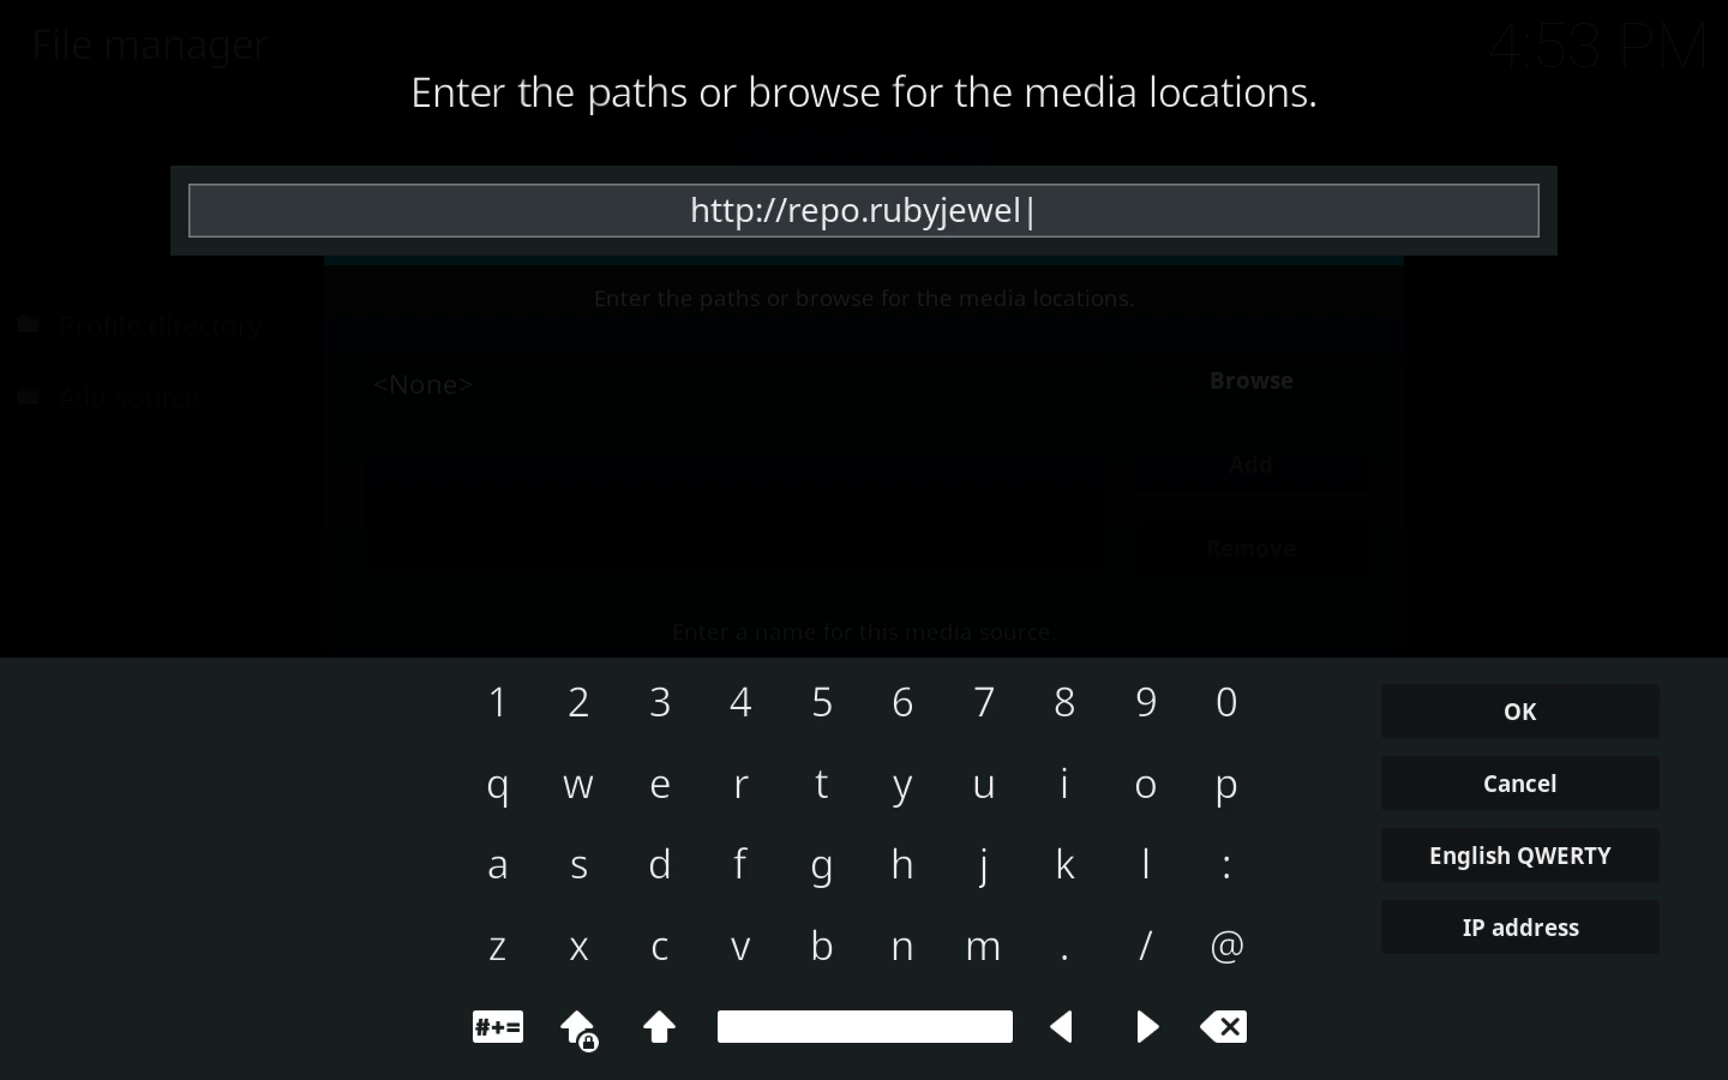
text(wizard)
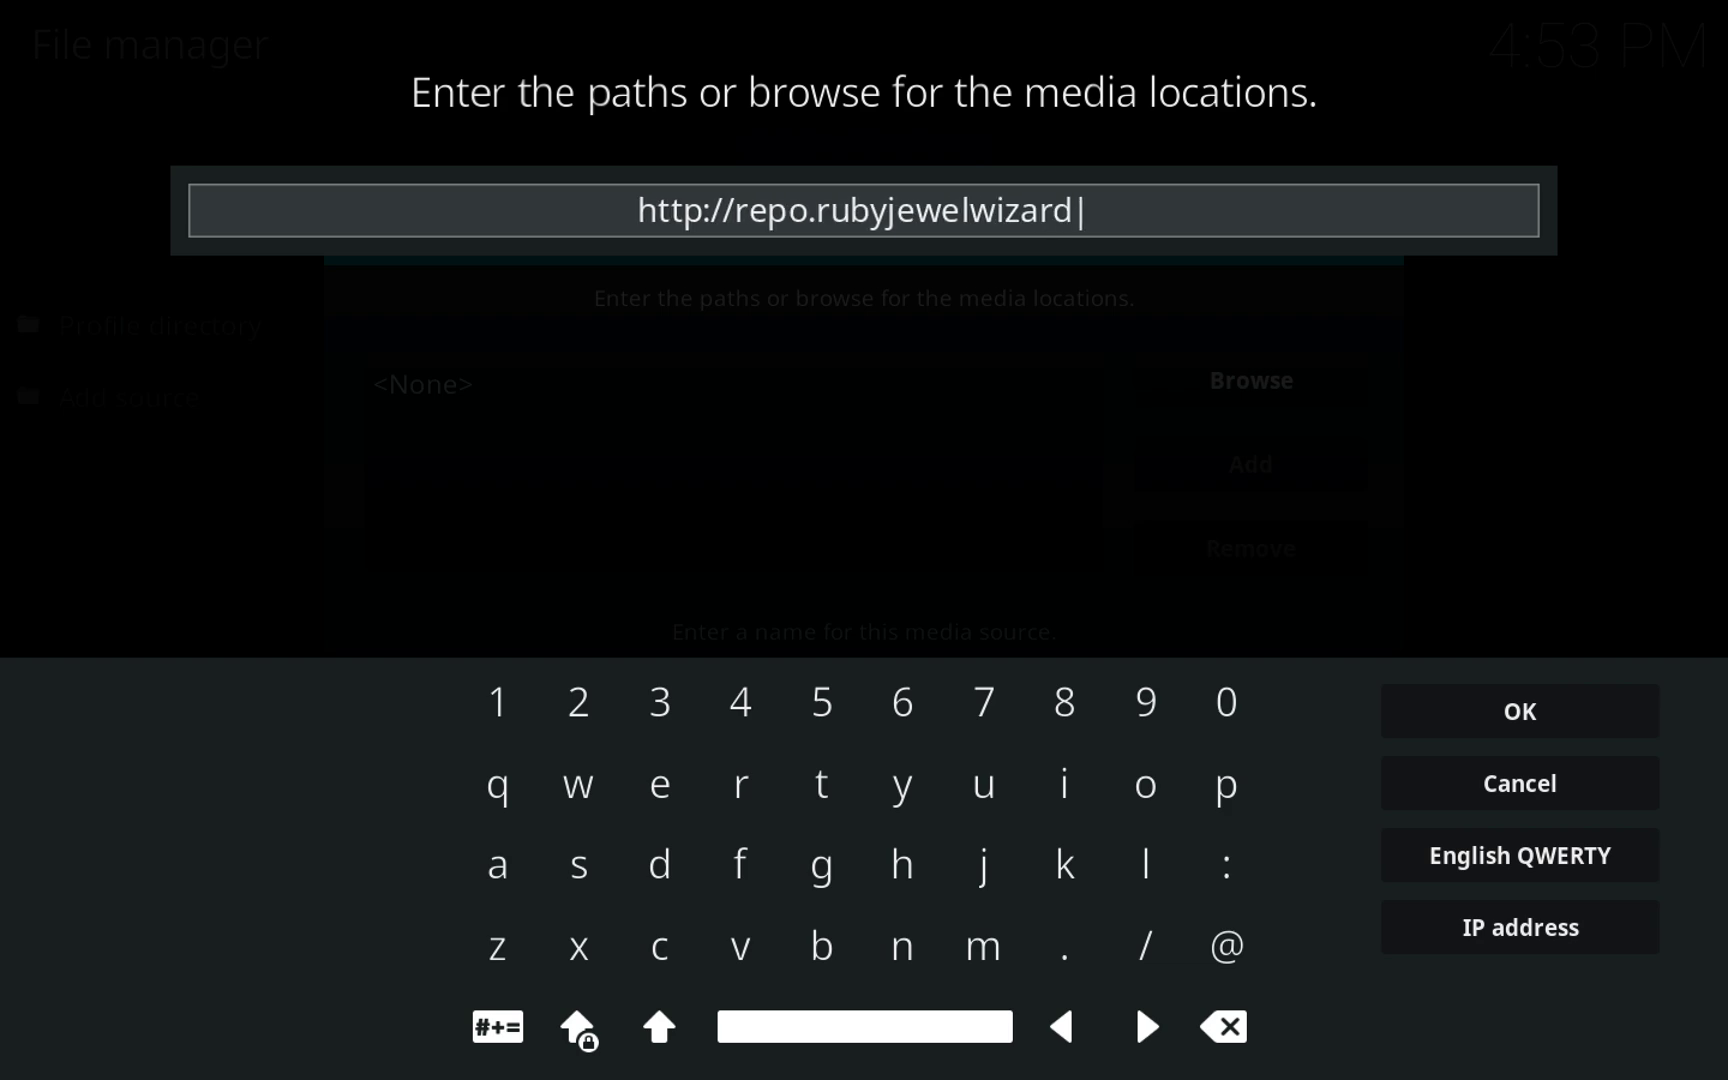
text(.com/)
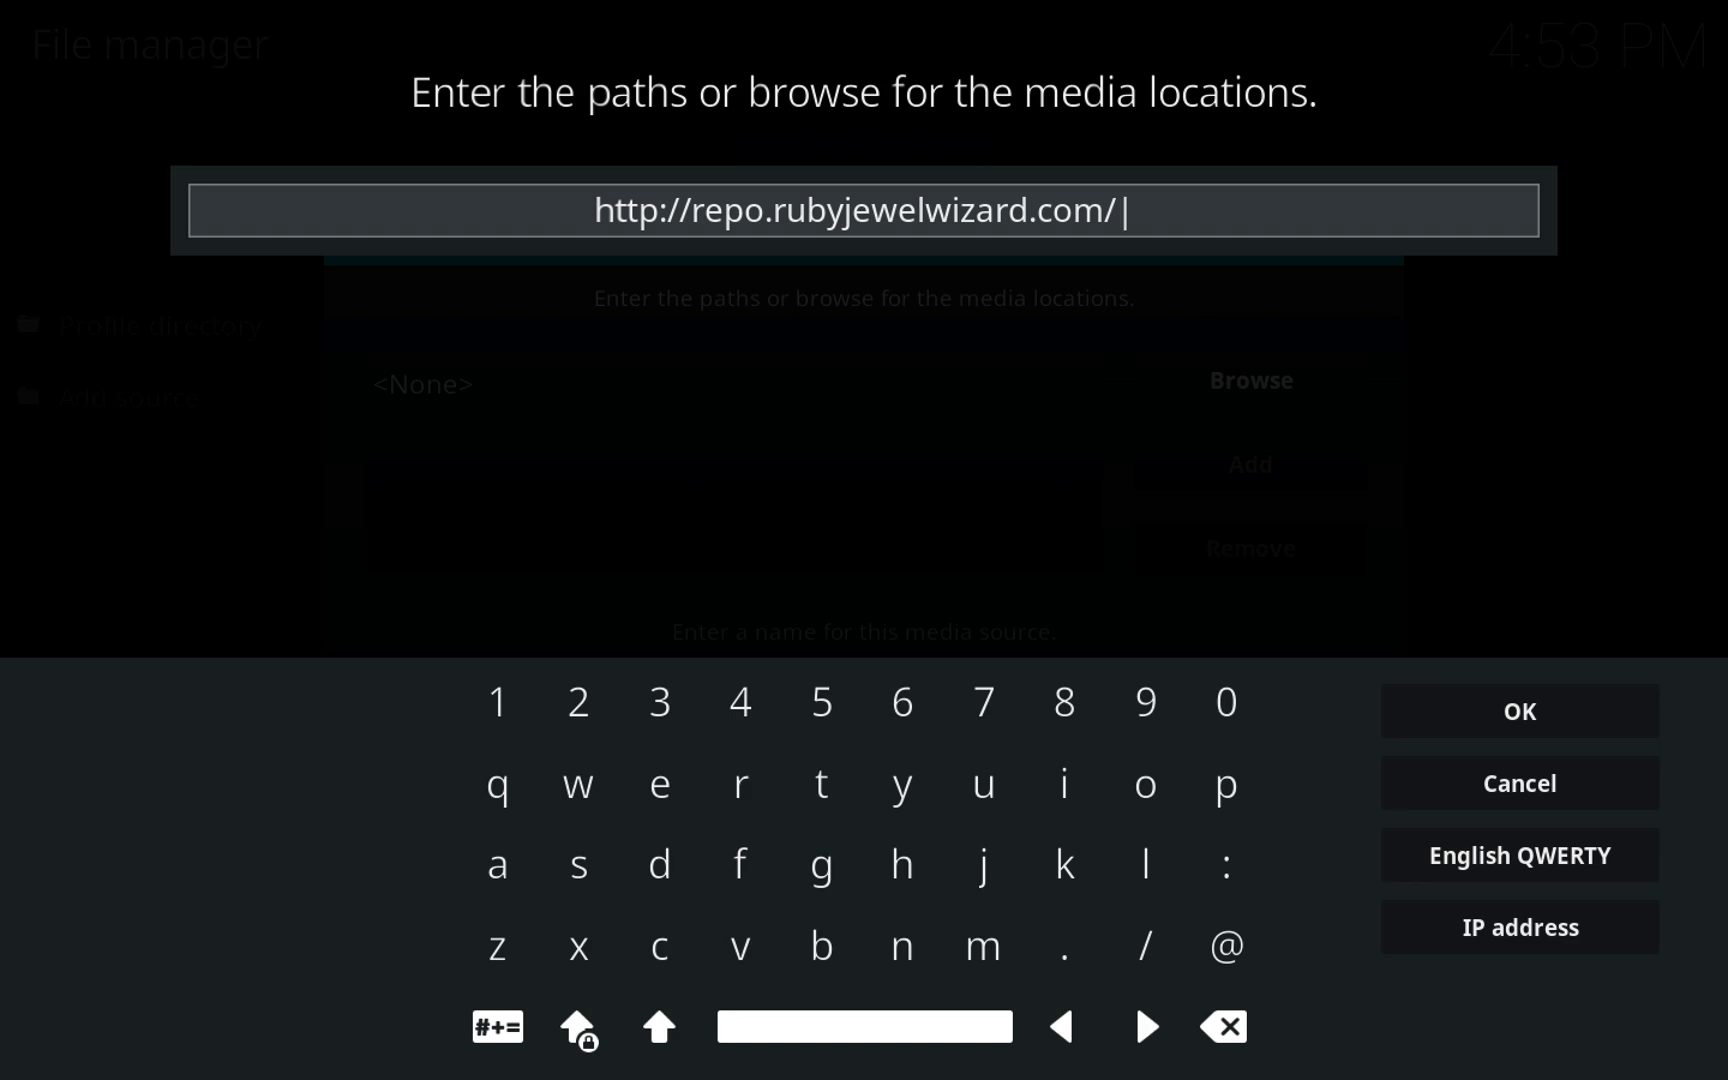
click(1518, 700)
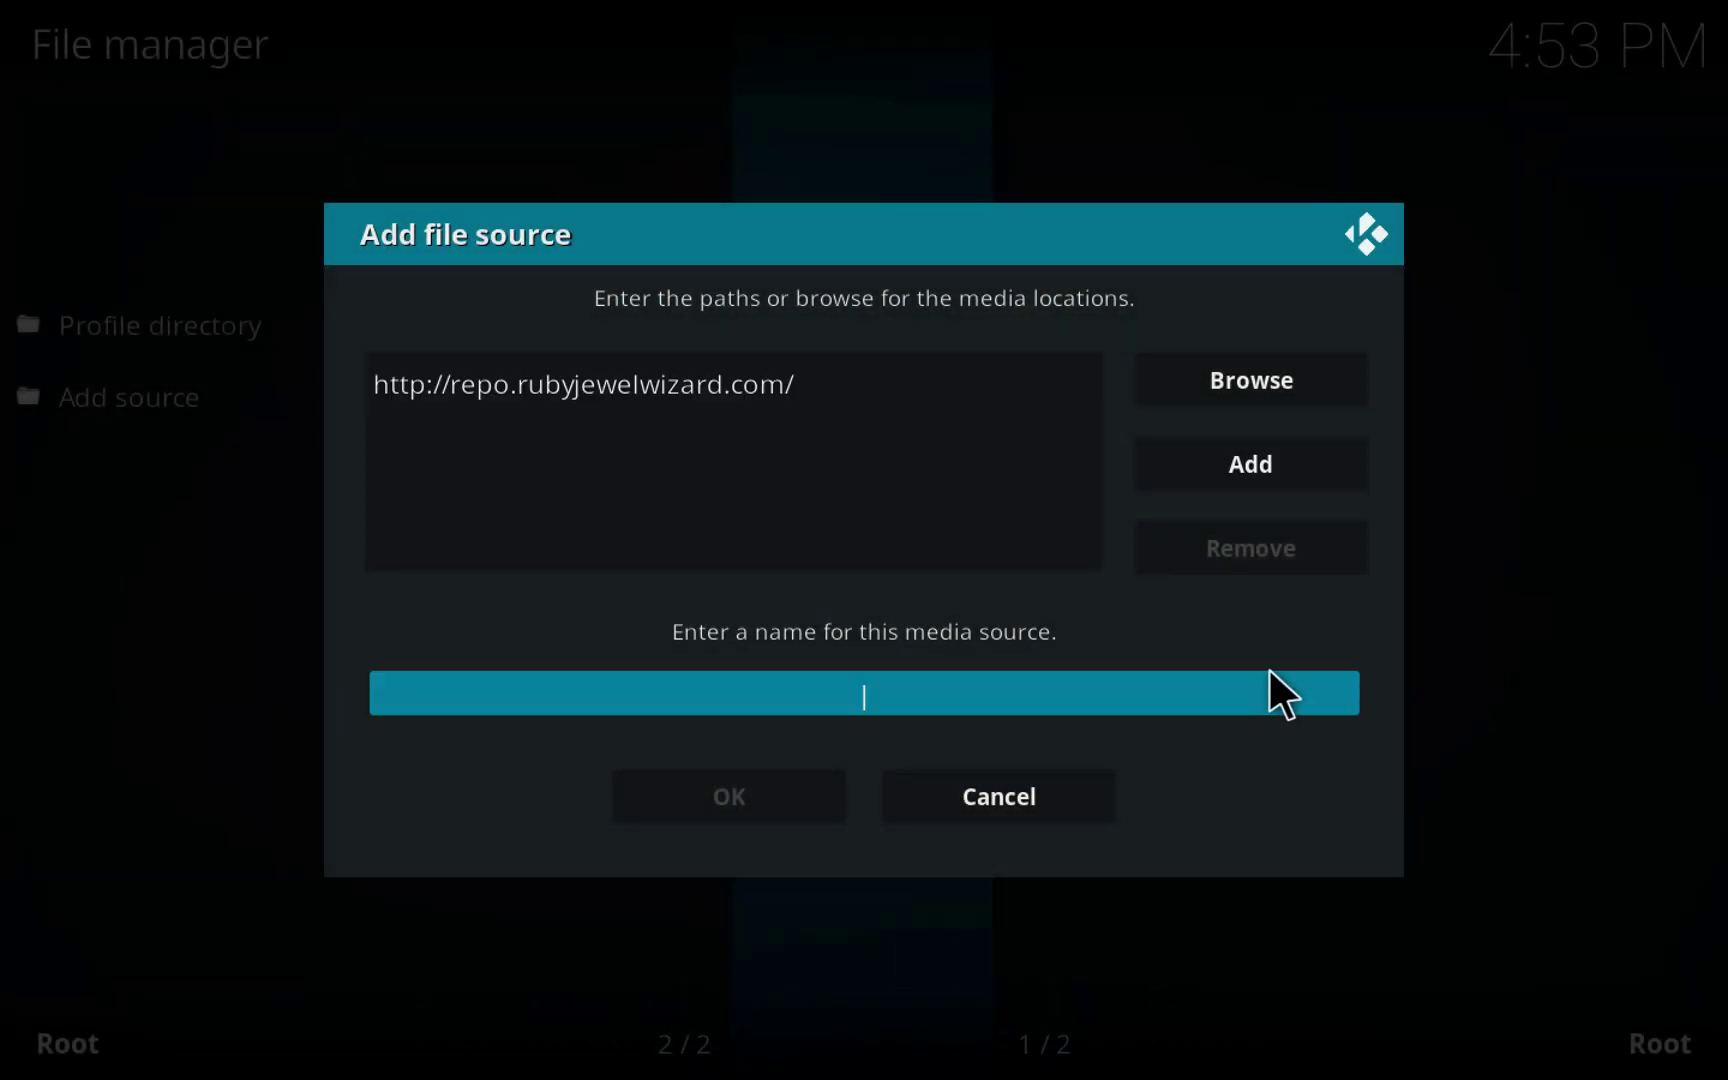
Name the new source 'Diamond', save it, and go back to System settings.
click(925, 696)
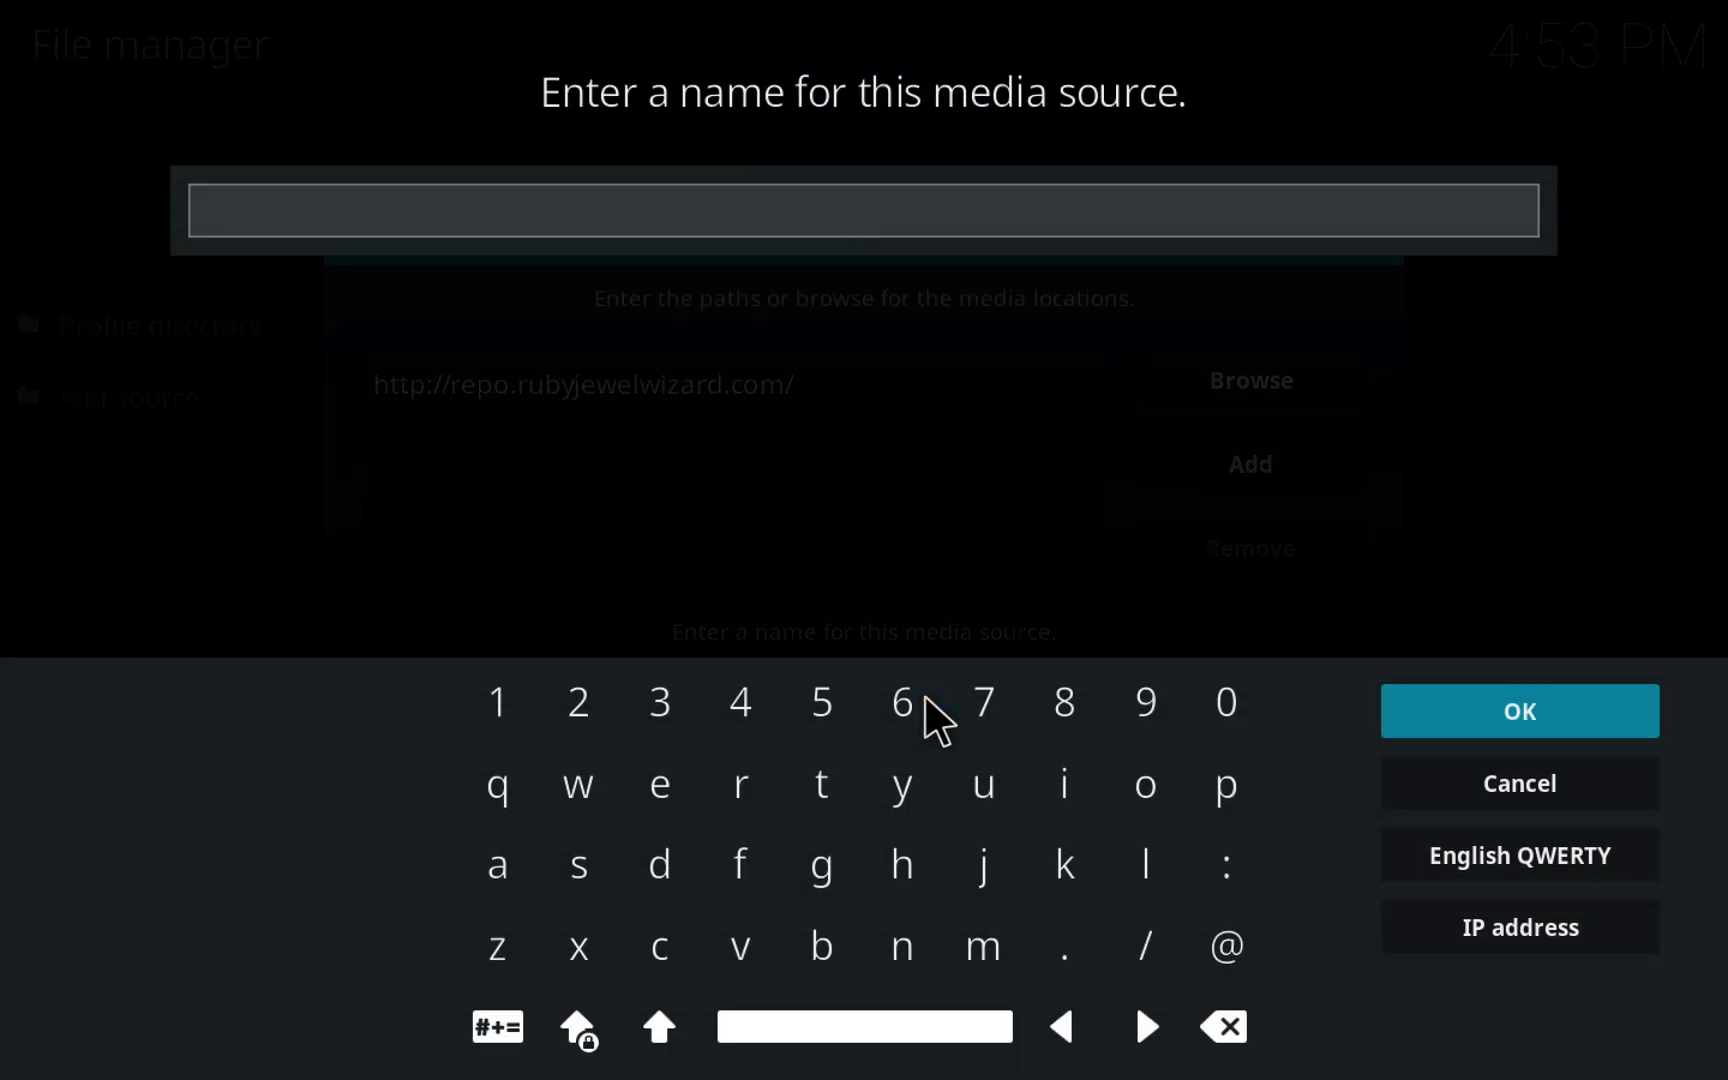
text(Diamond)
click(1456, 727)
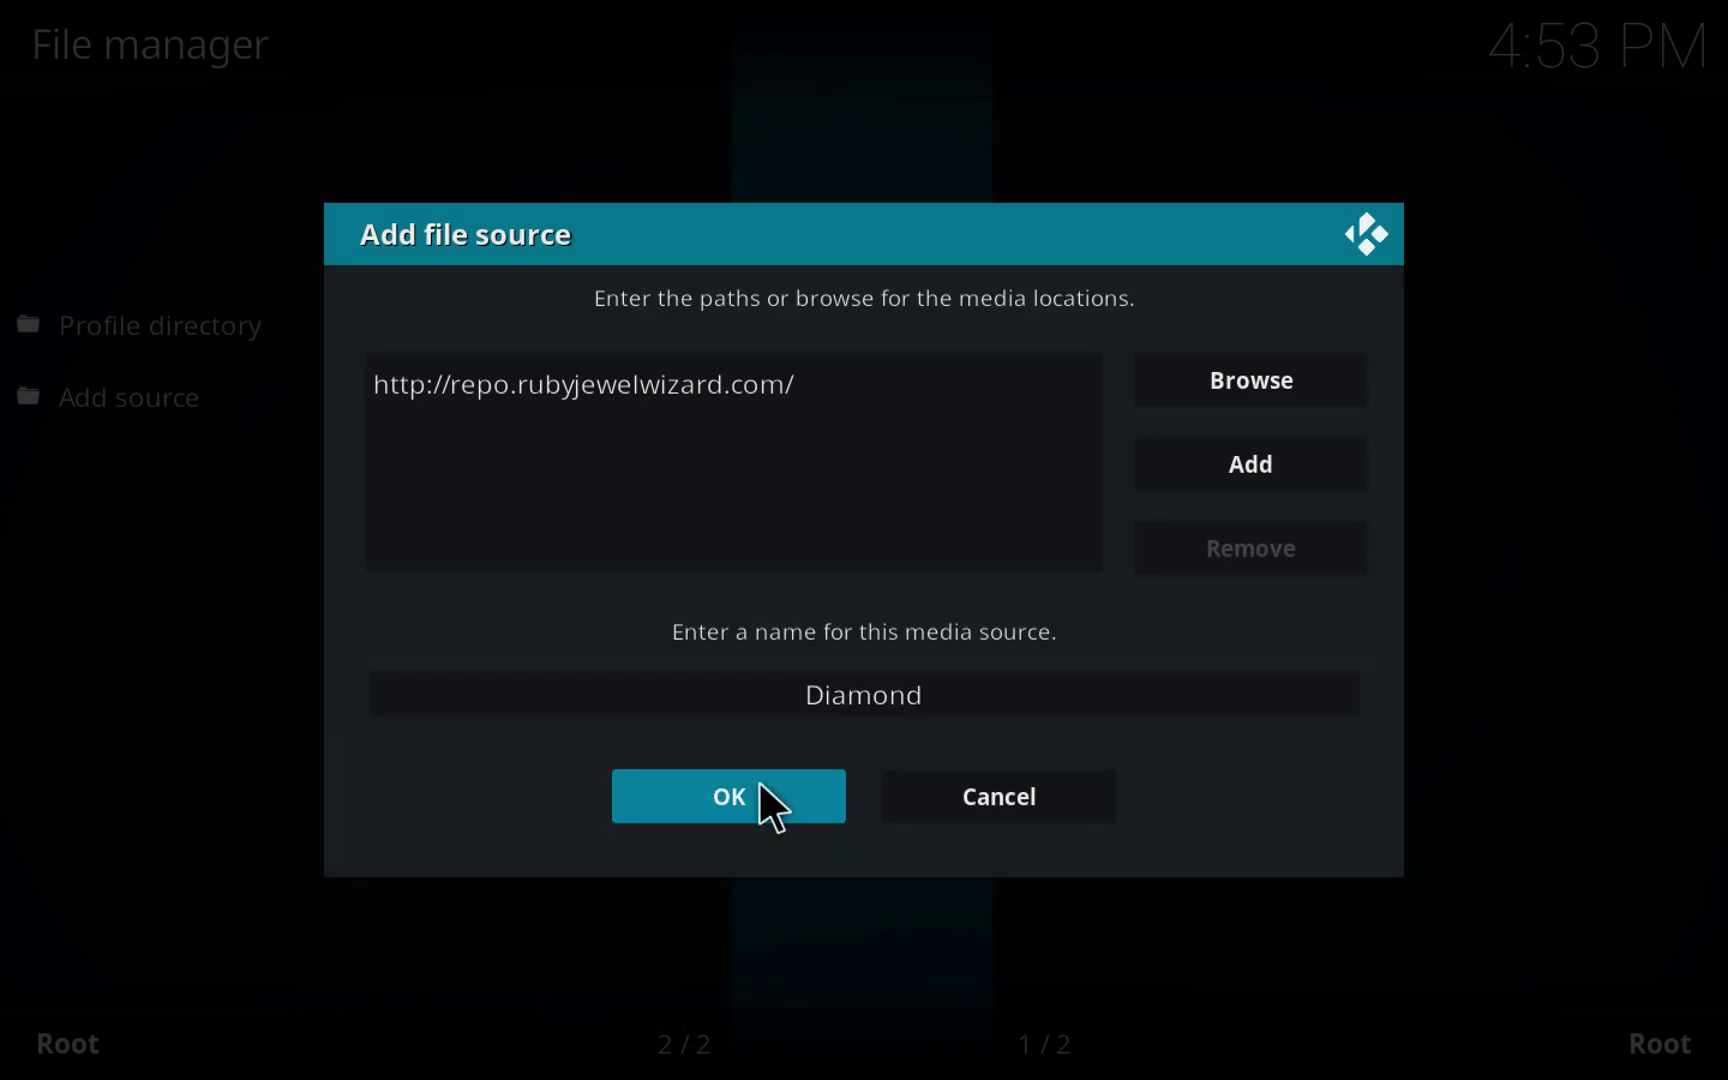
click(754, 788)
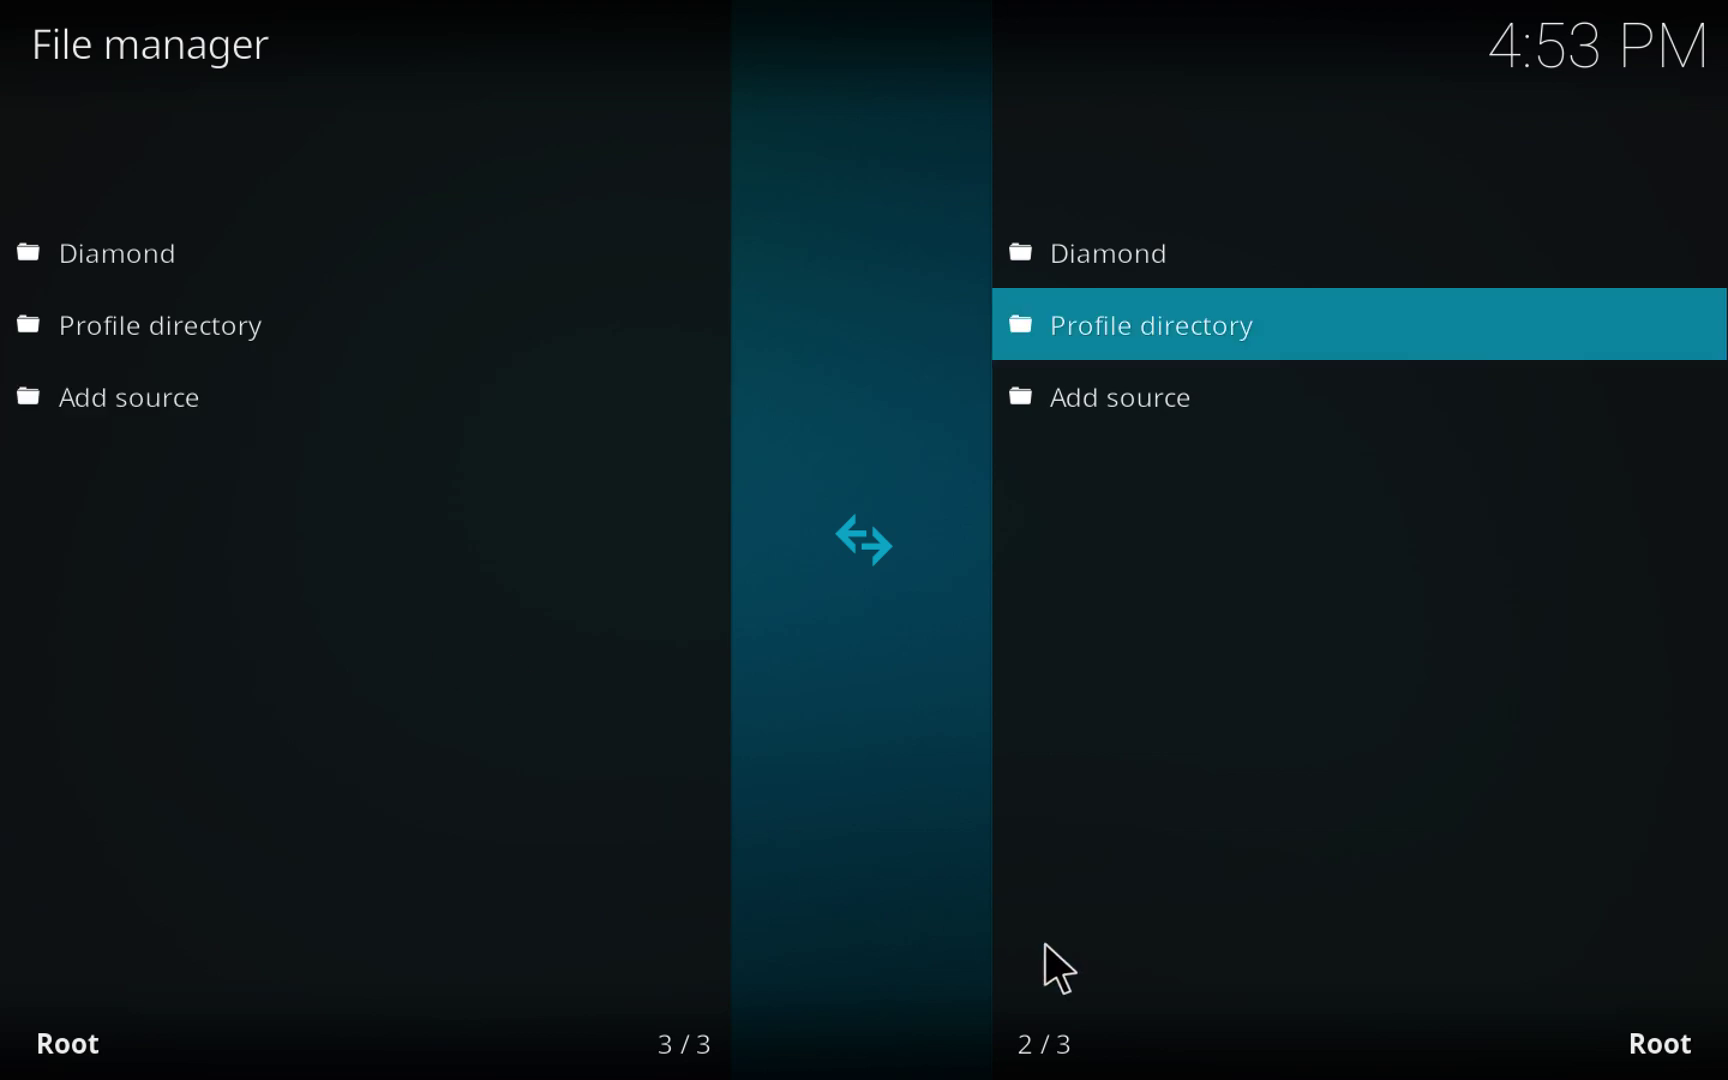
key(Escape)
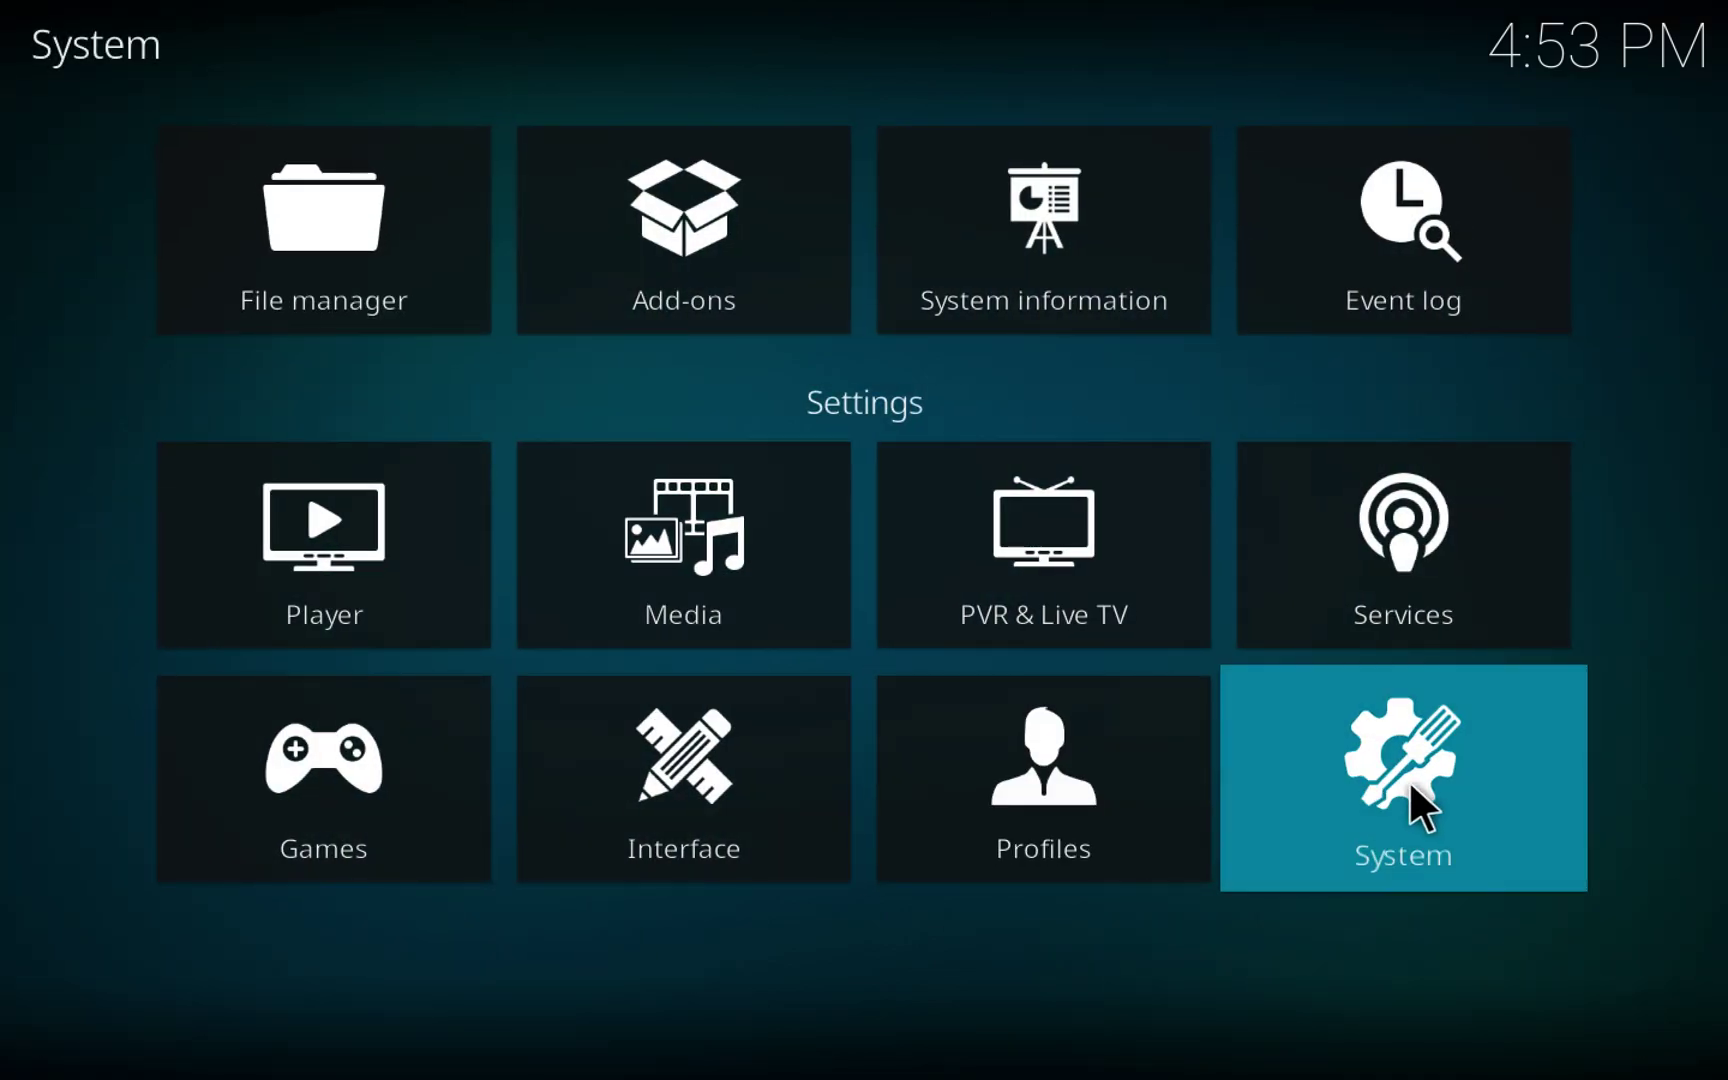
Turn on Unknown sources in System add-on settings, accept the warning, and return home.
click(1393, 781)
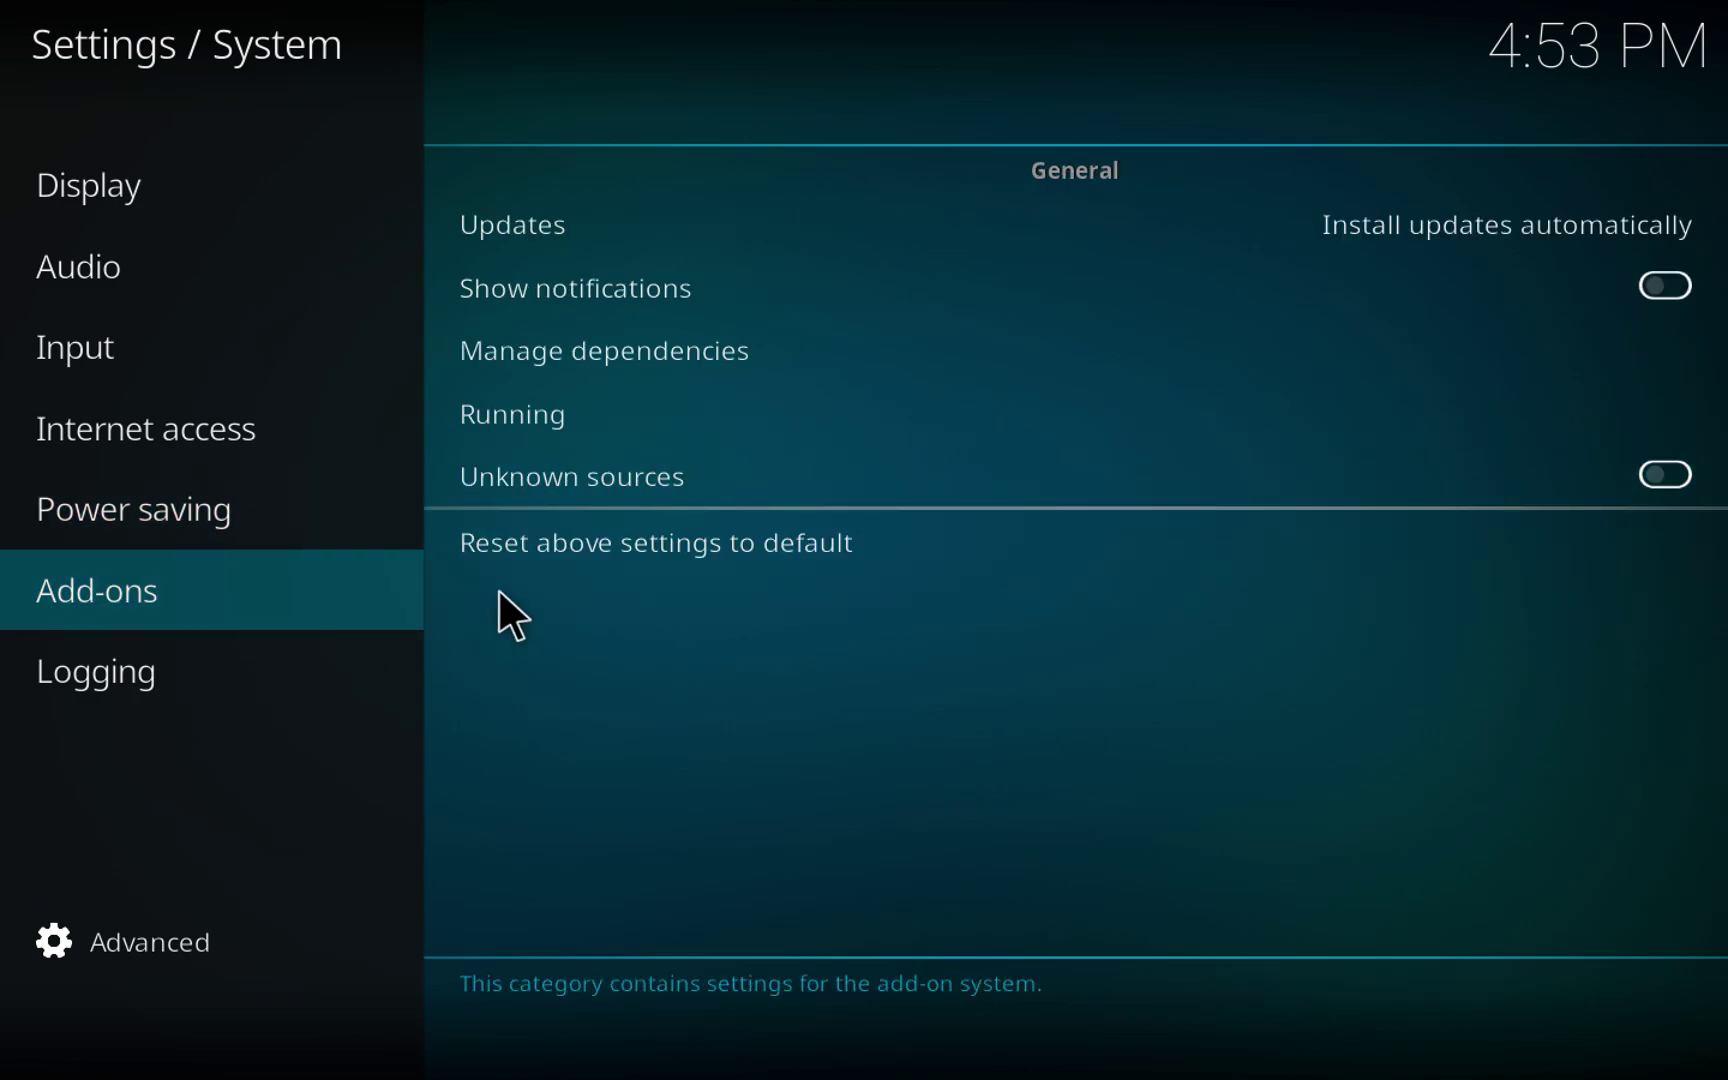
click(1647, 478)
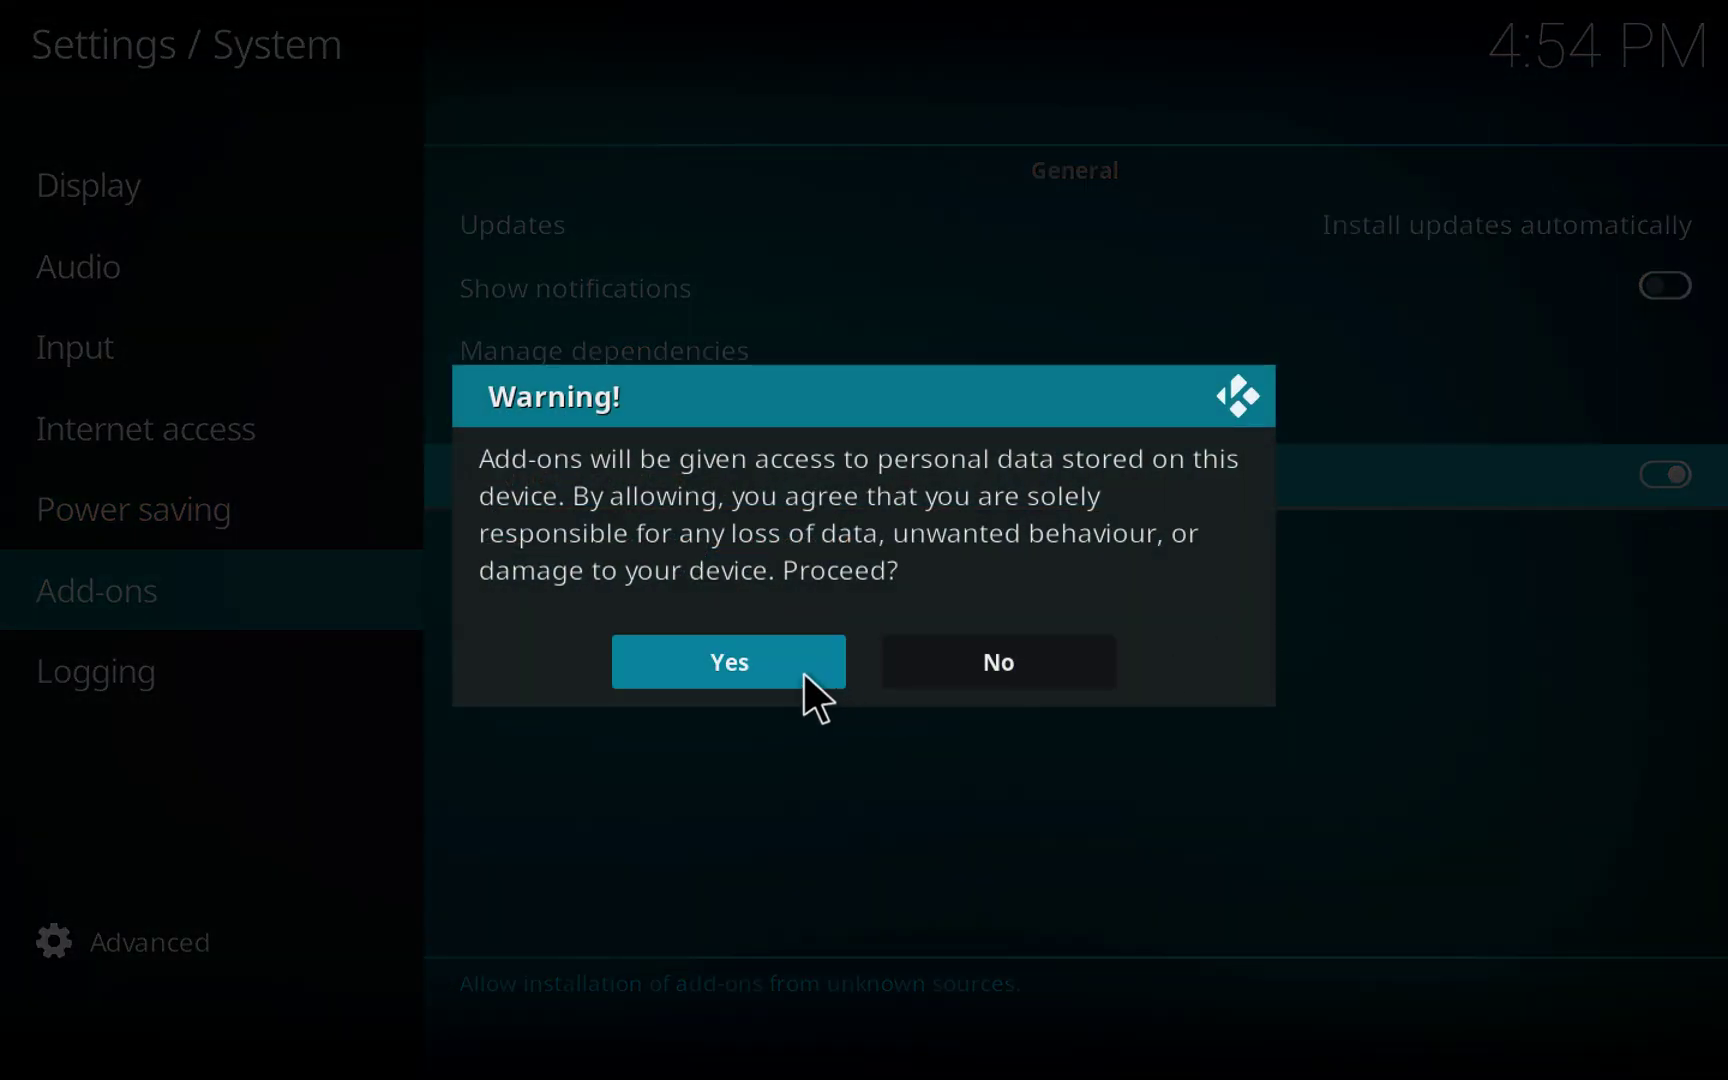
click(801, 679)
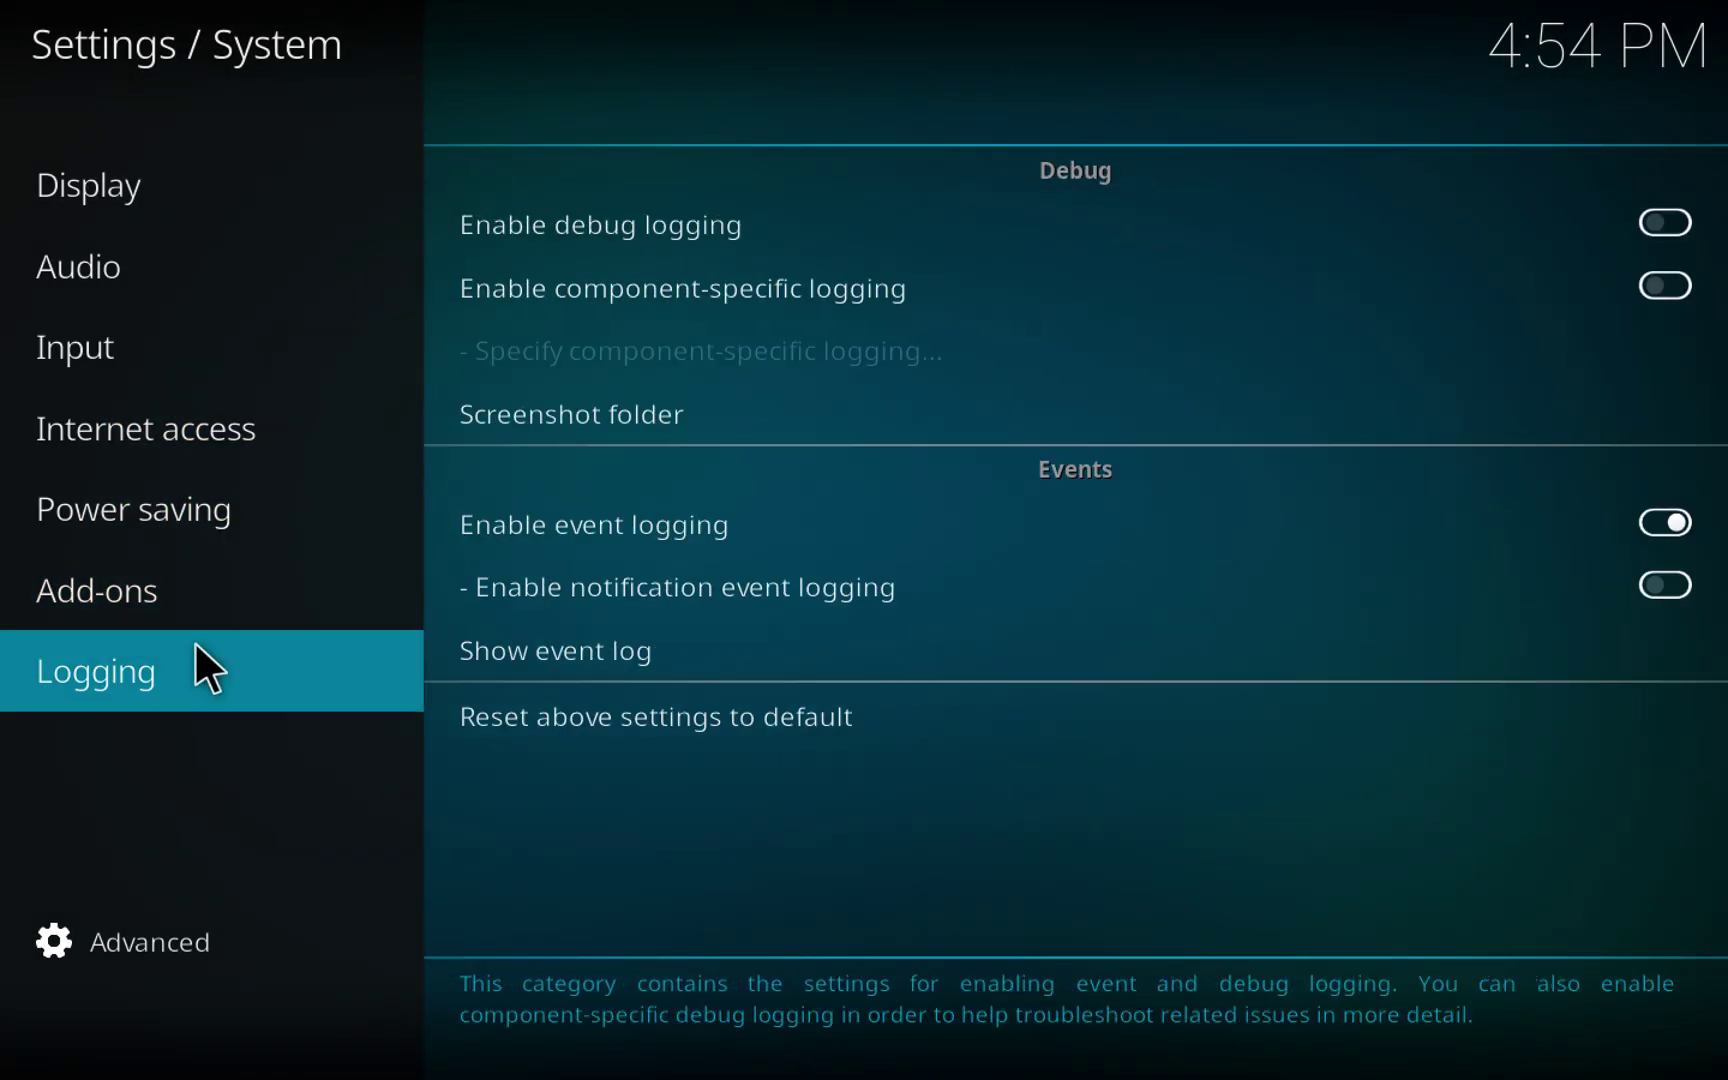
right_click(194, 723)
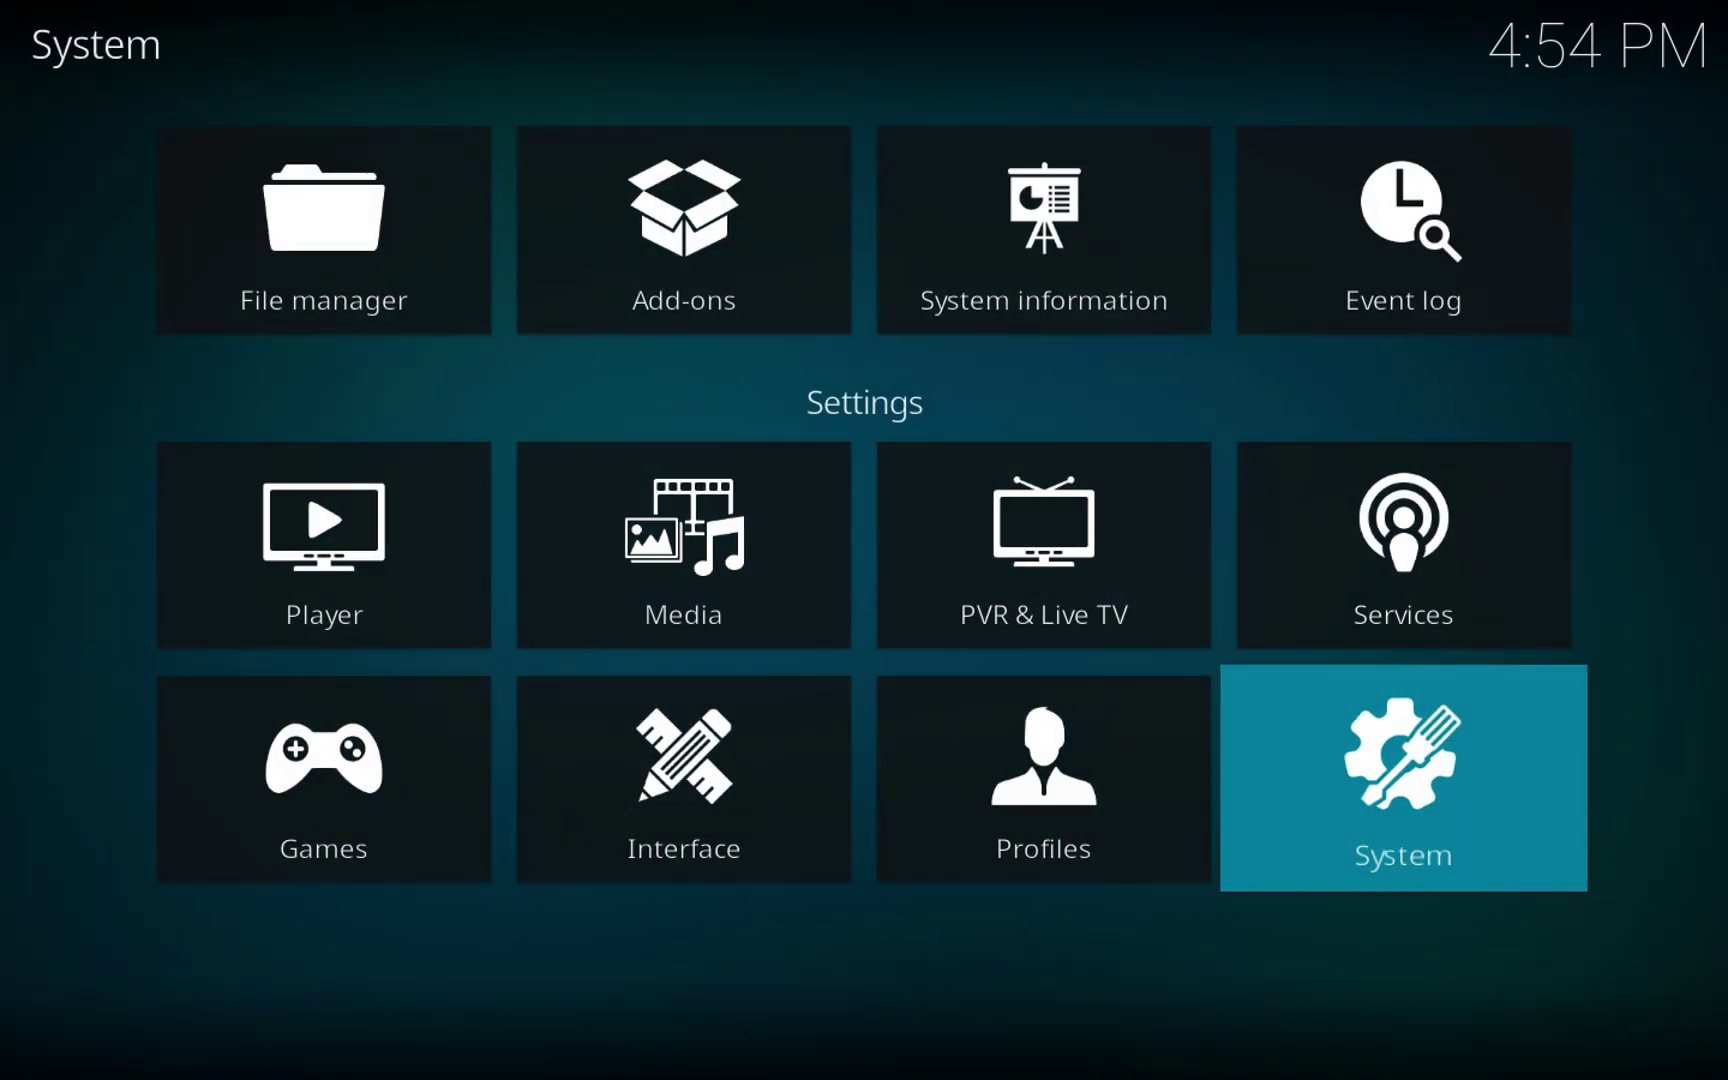
right_click(5, 650)
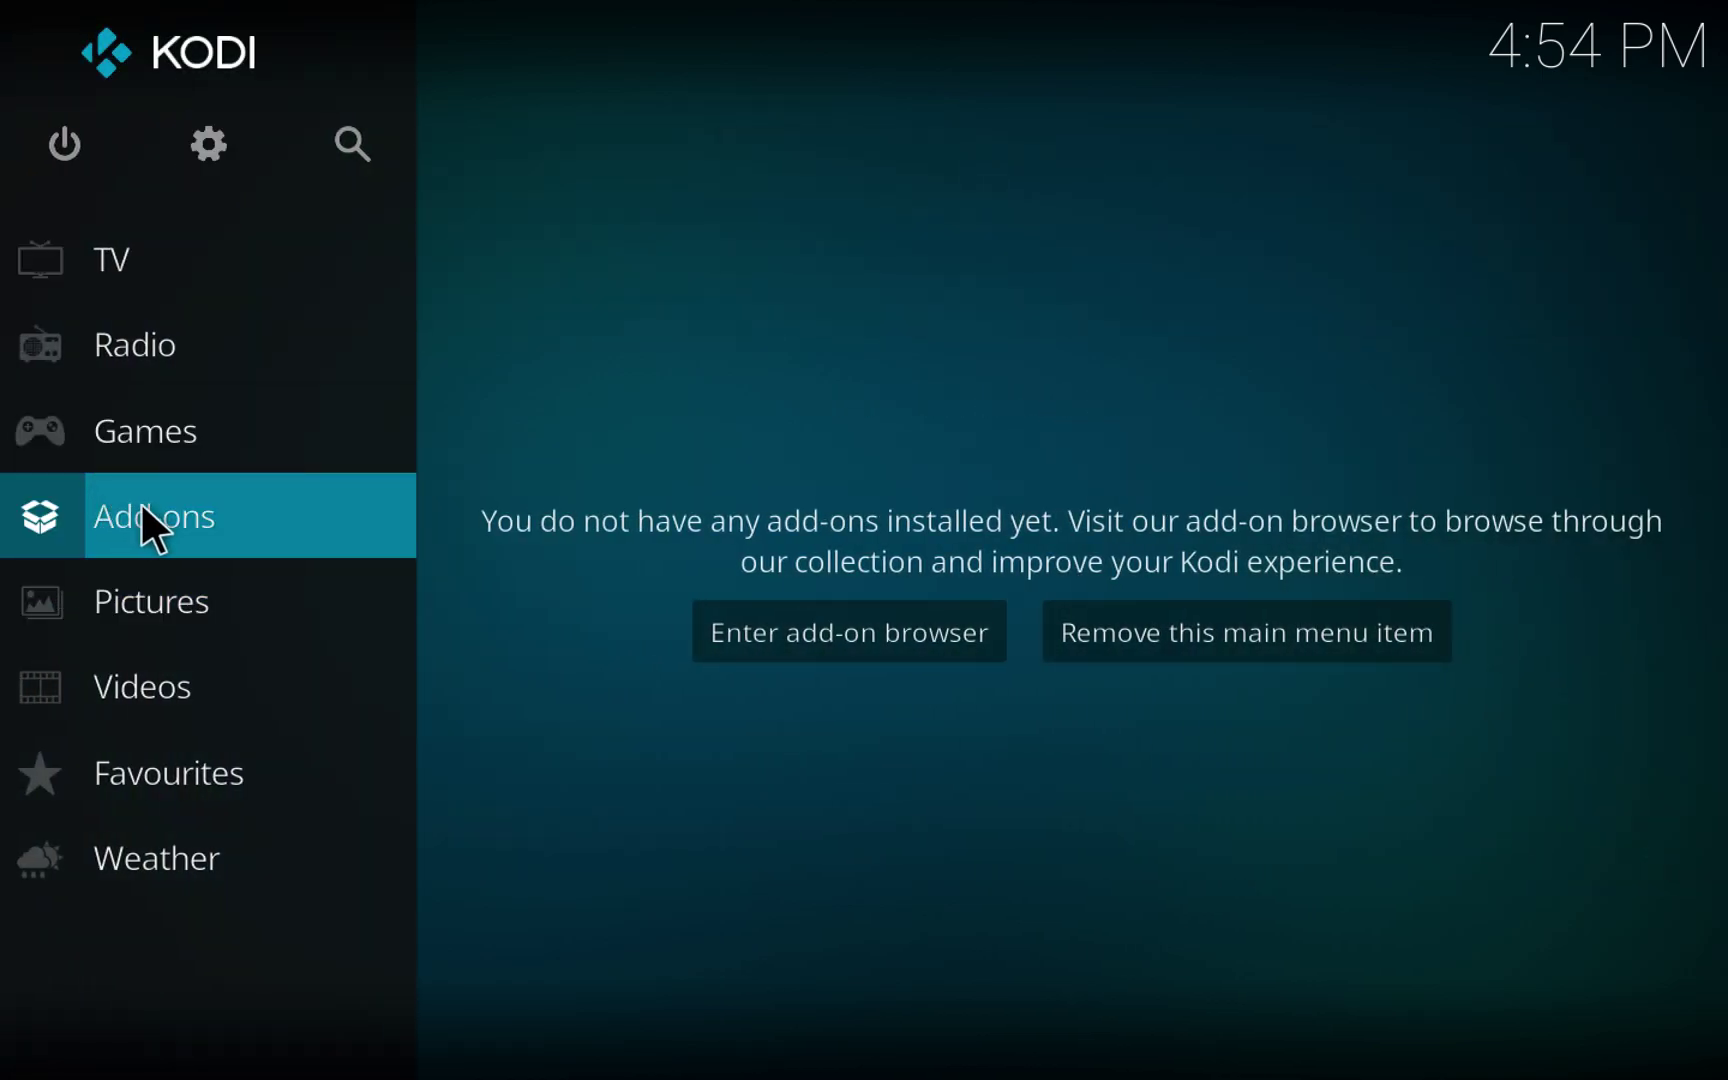
Install repository.Diamond-Wizard-Repo-1.0.0.zip from the Diamond source's INSTALL_DIAMOND_REPO folder.
click(155, 507)
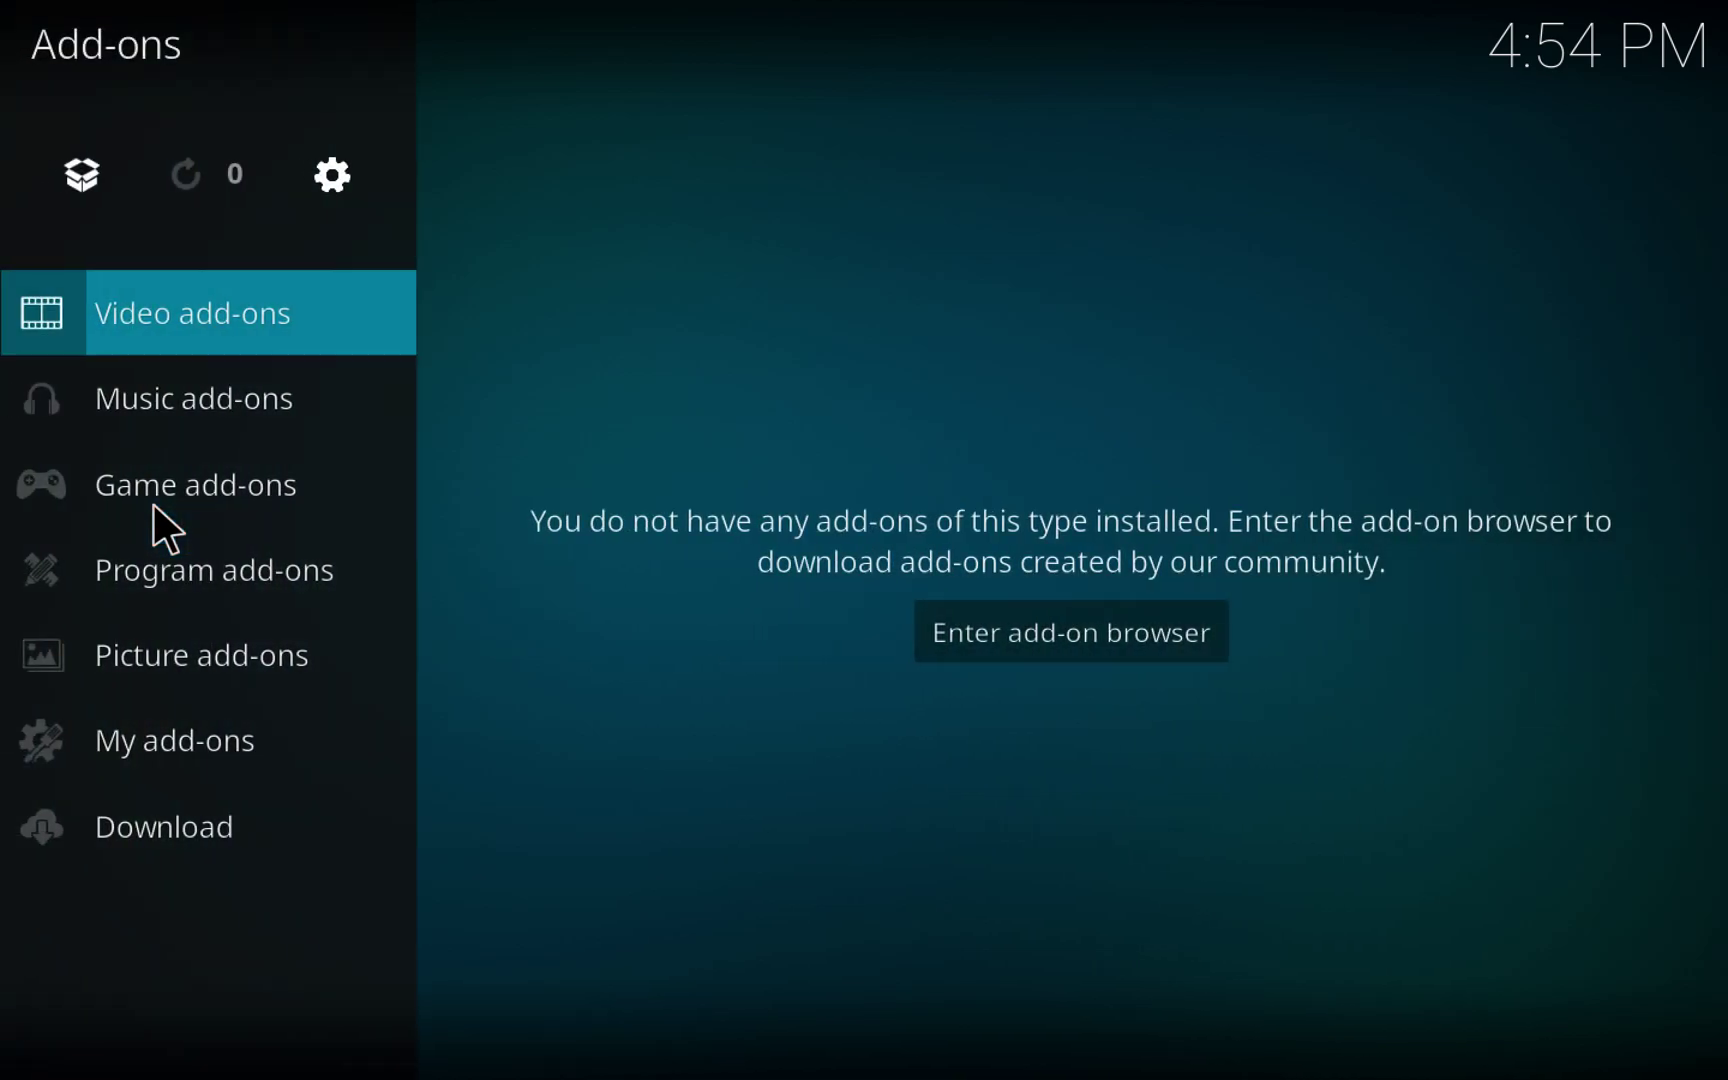
click(87, 207)
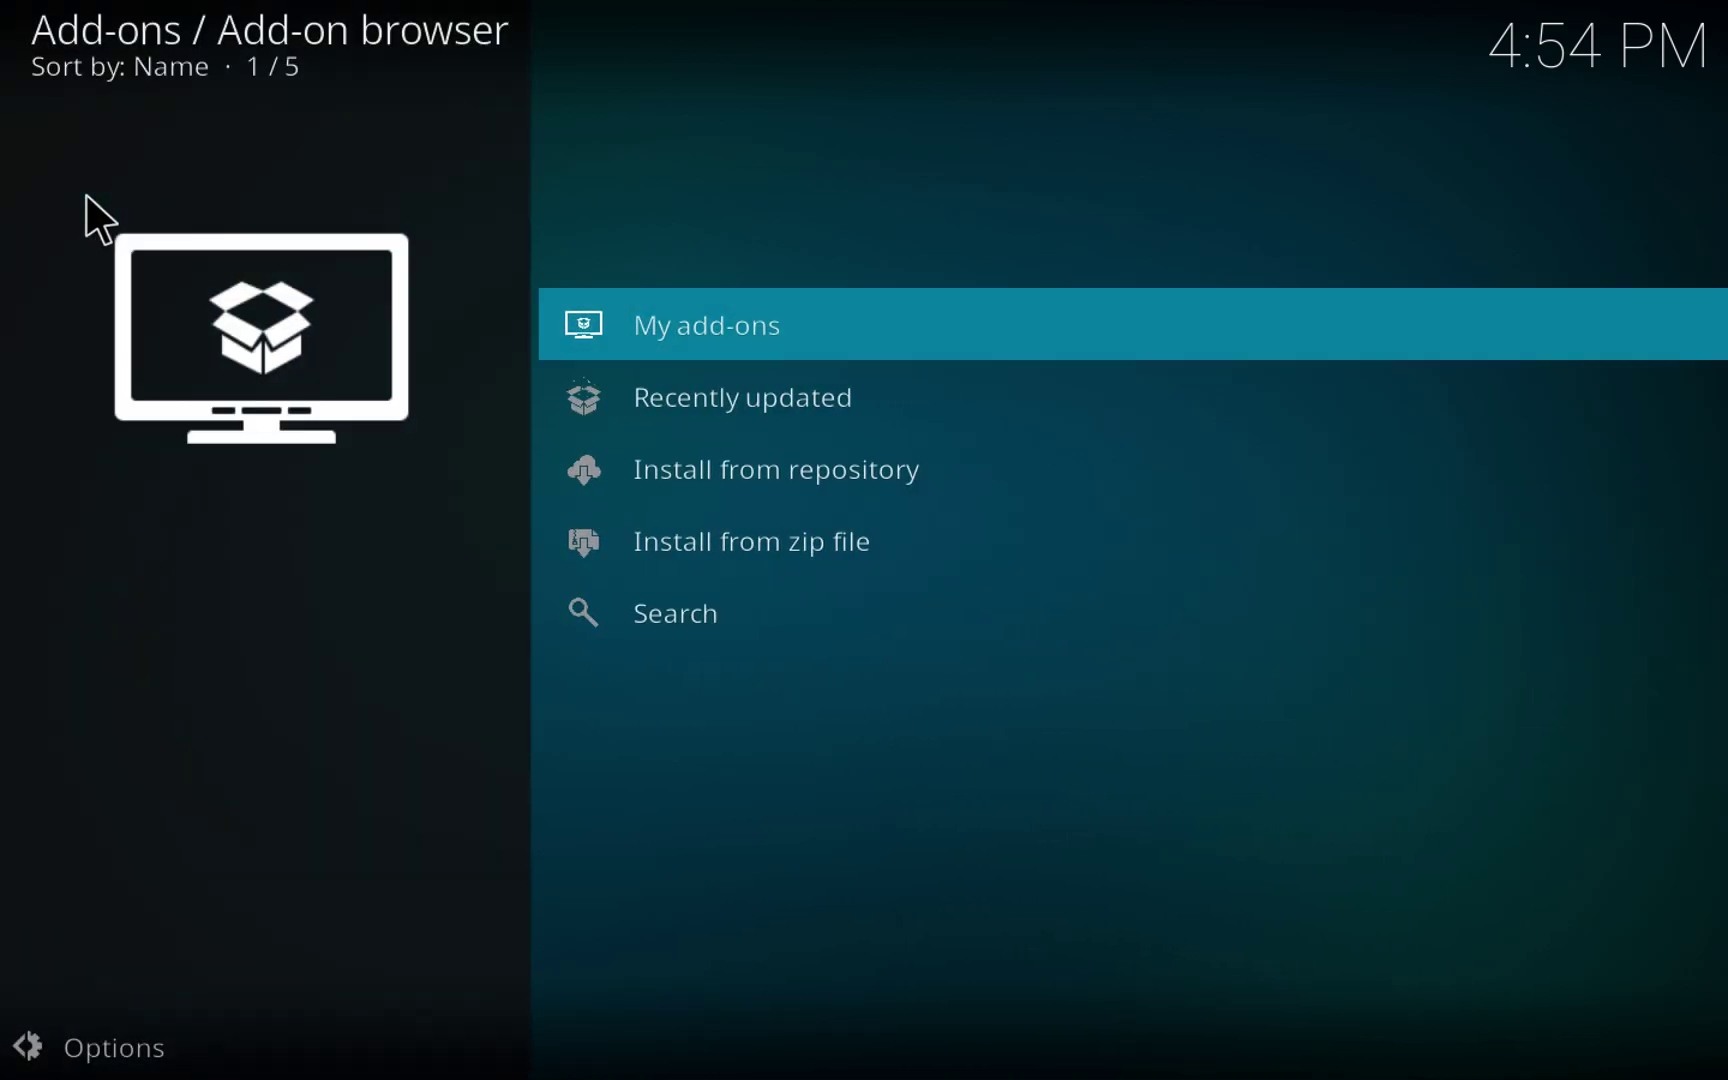
click(680, 517)
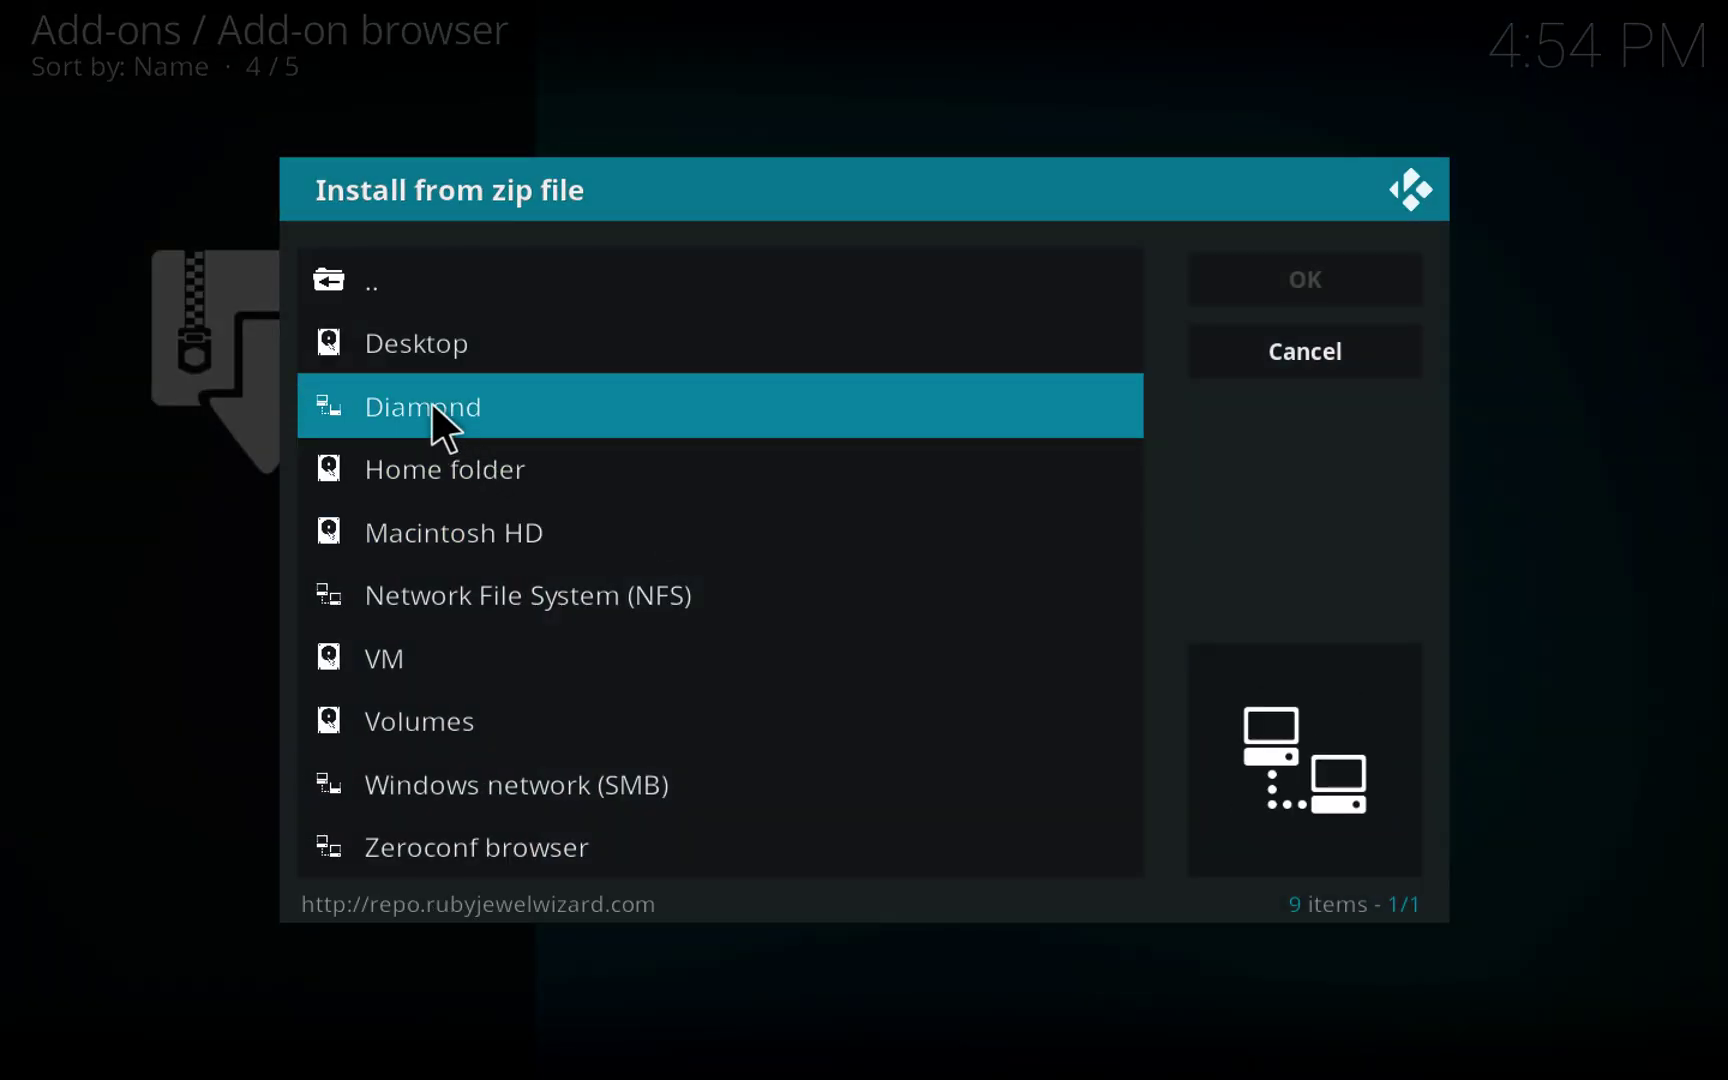
click(430, 406)
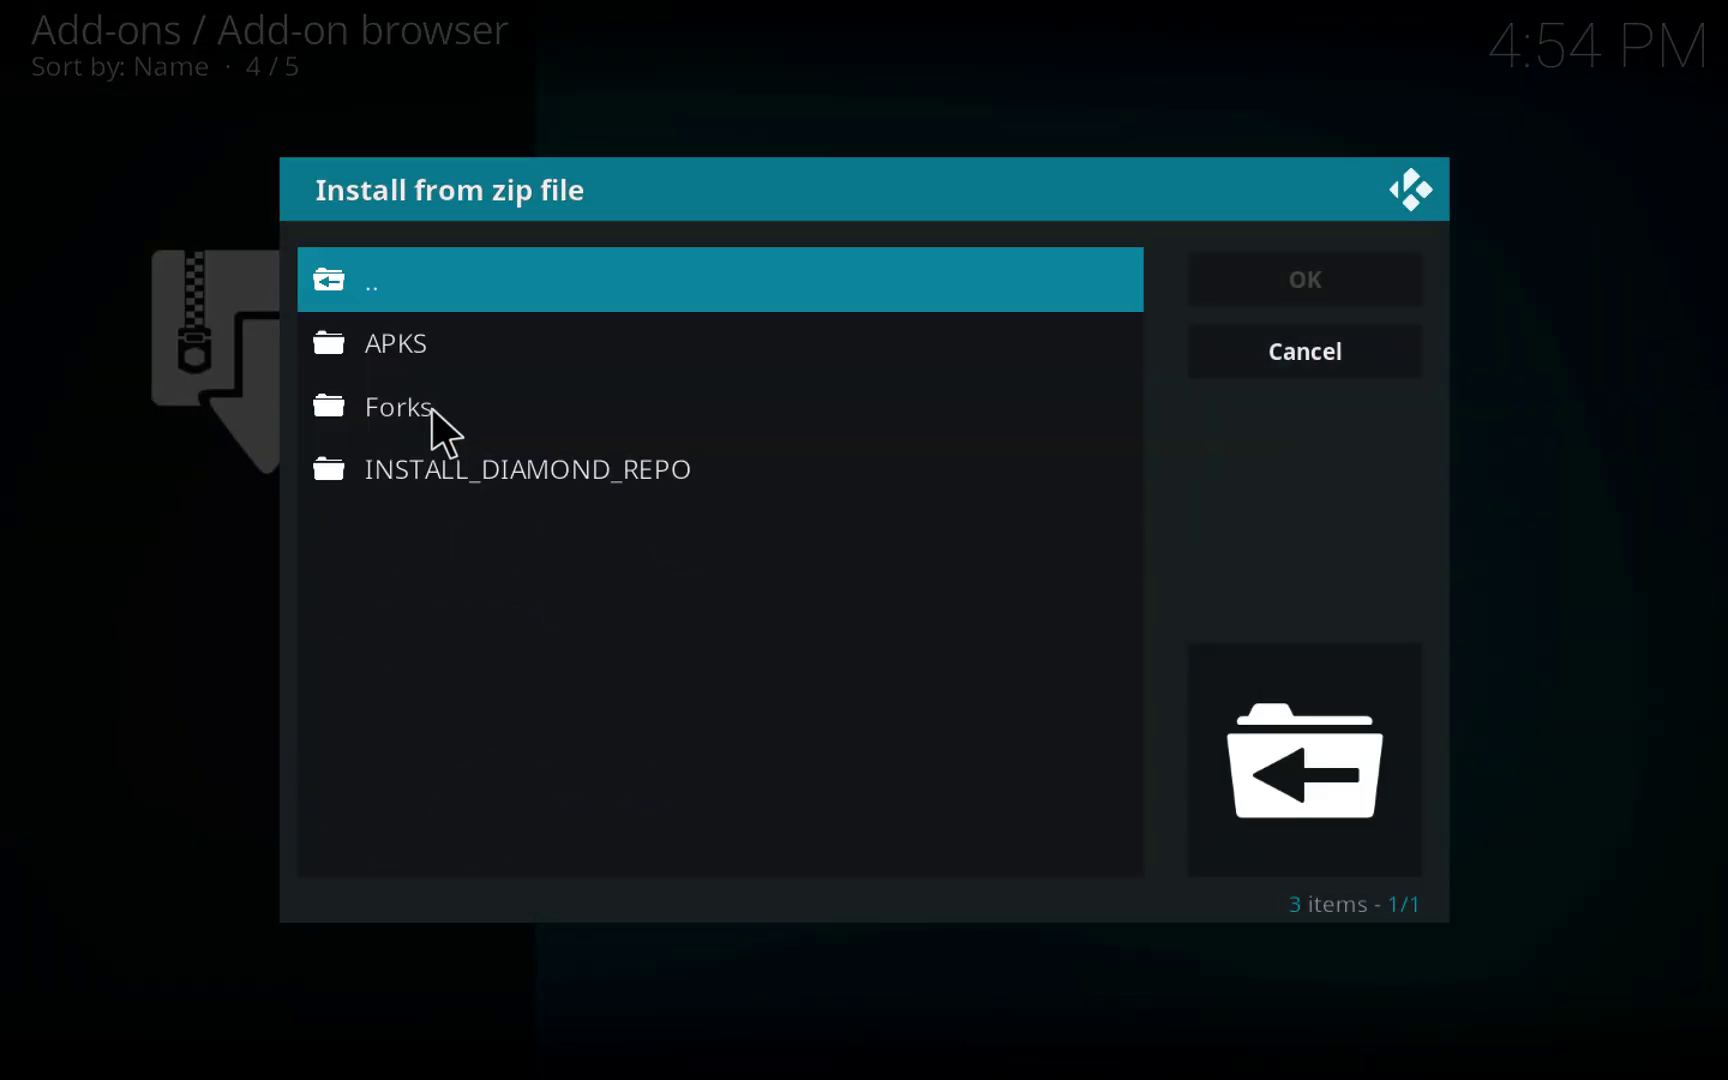
click(466, 462)
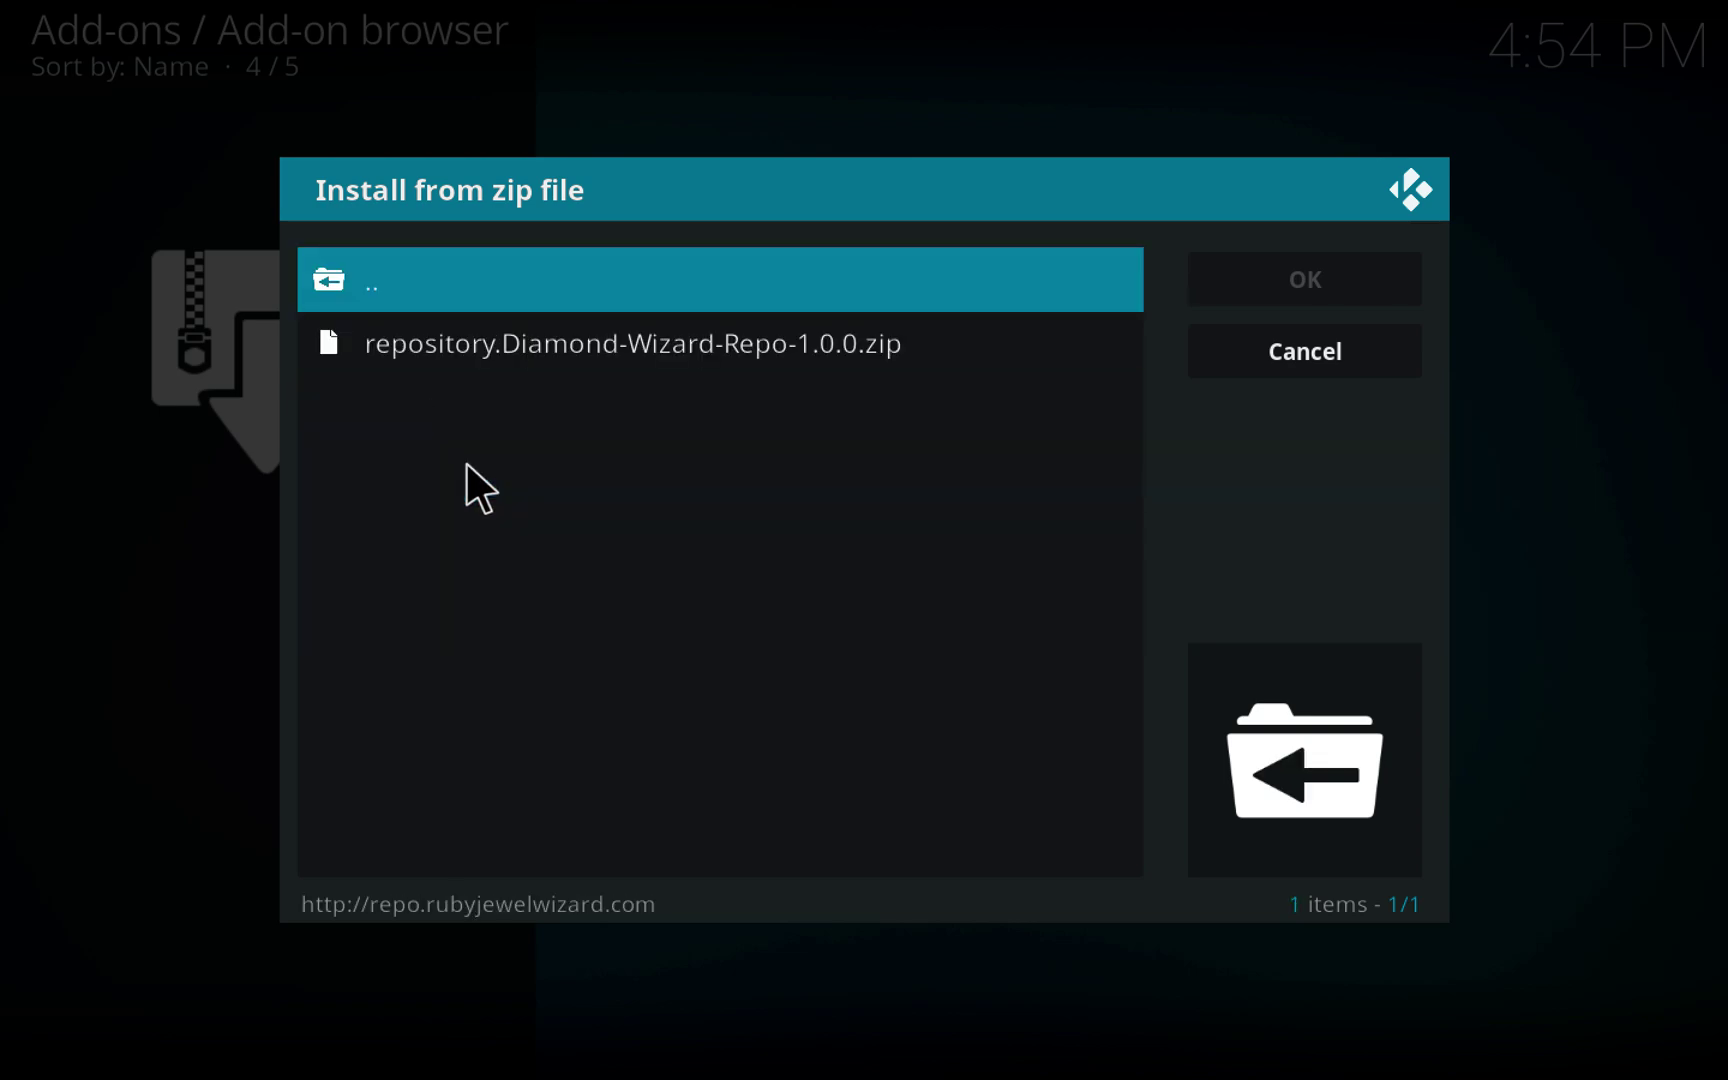
click(475, 352)
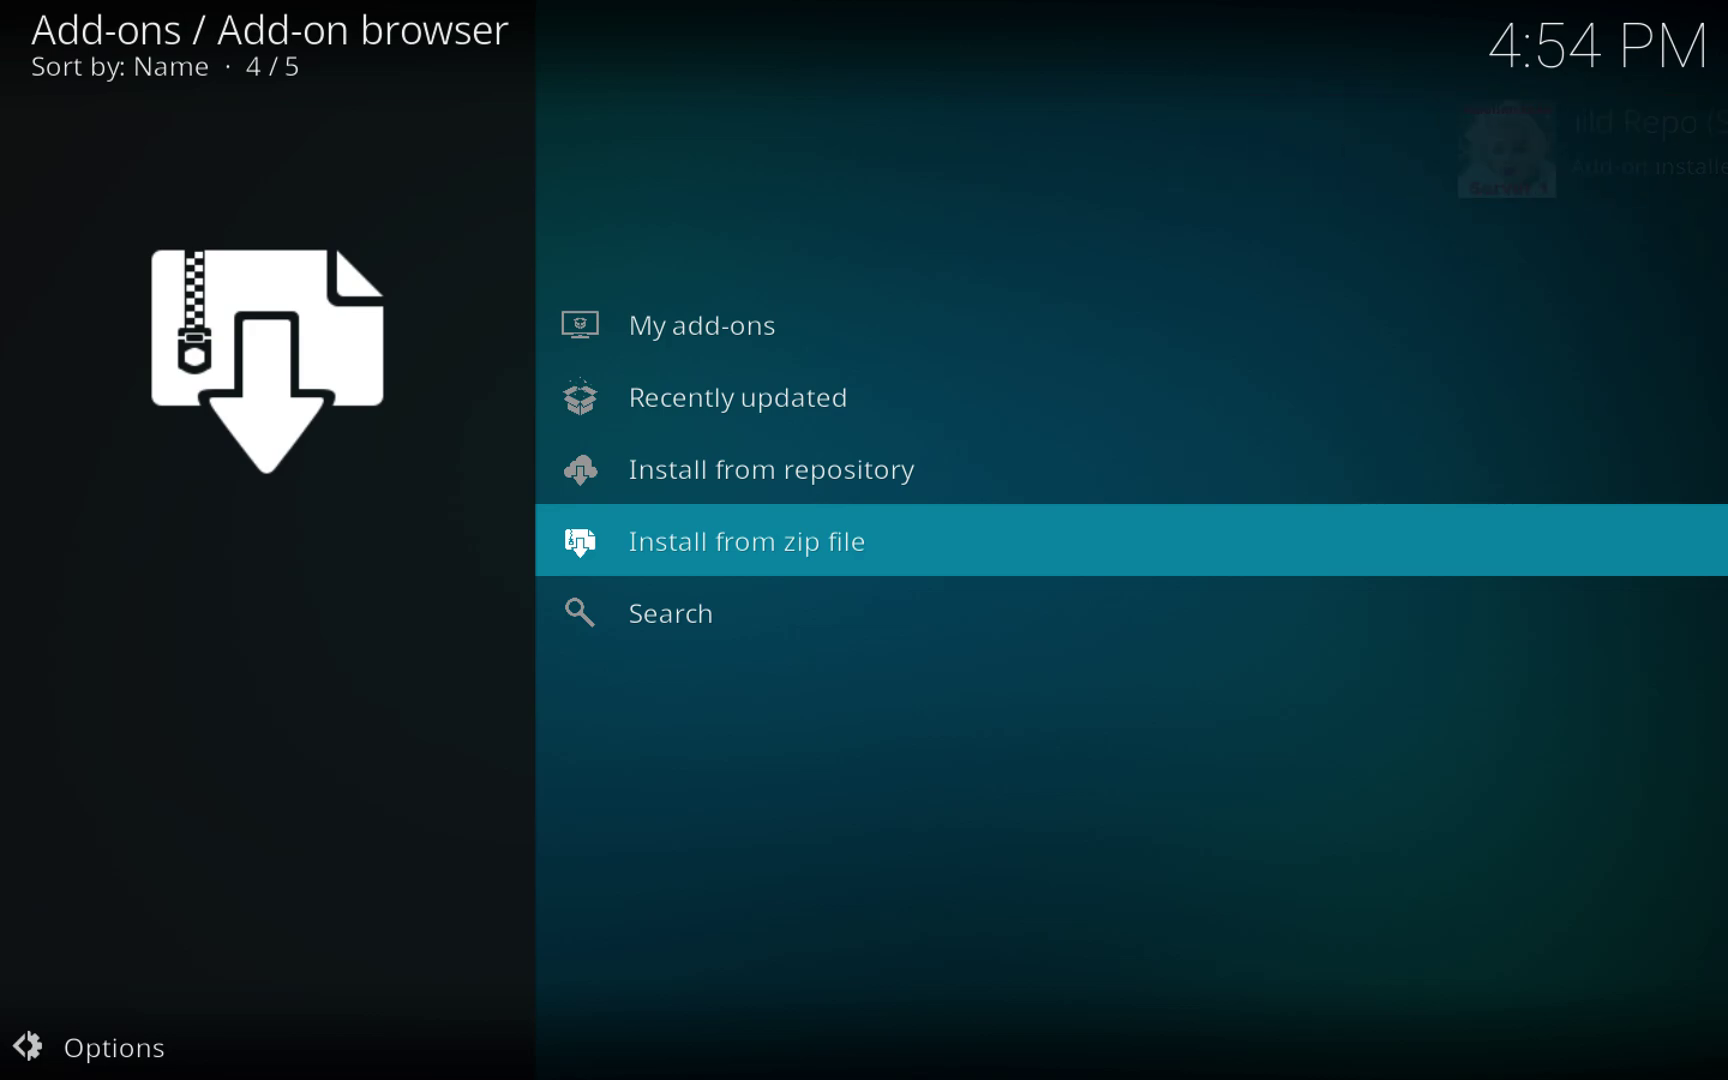
Open The Magic Dragon's details page under Diamond Build Repo's Video add-ons.
click(748, 461)
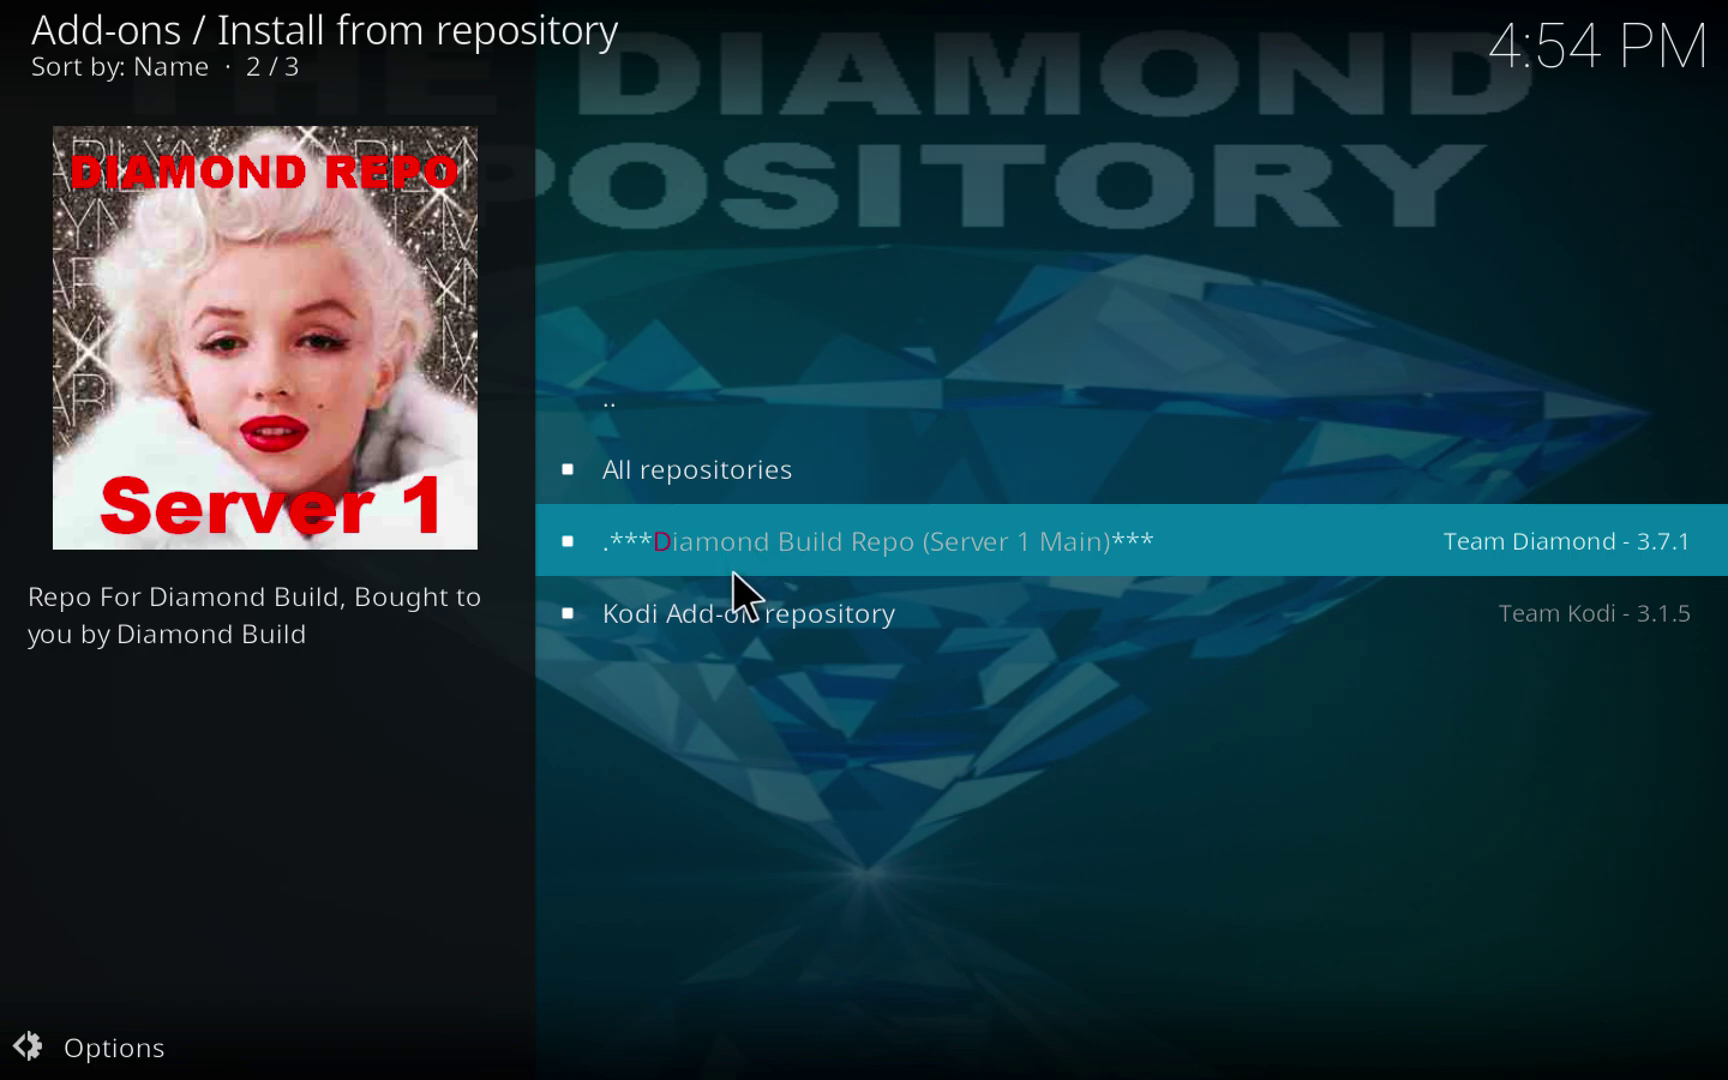
click(730, 540)
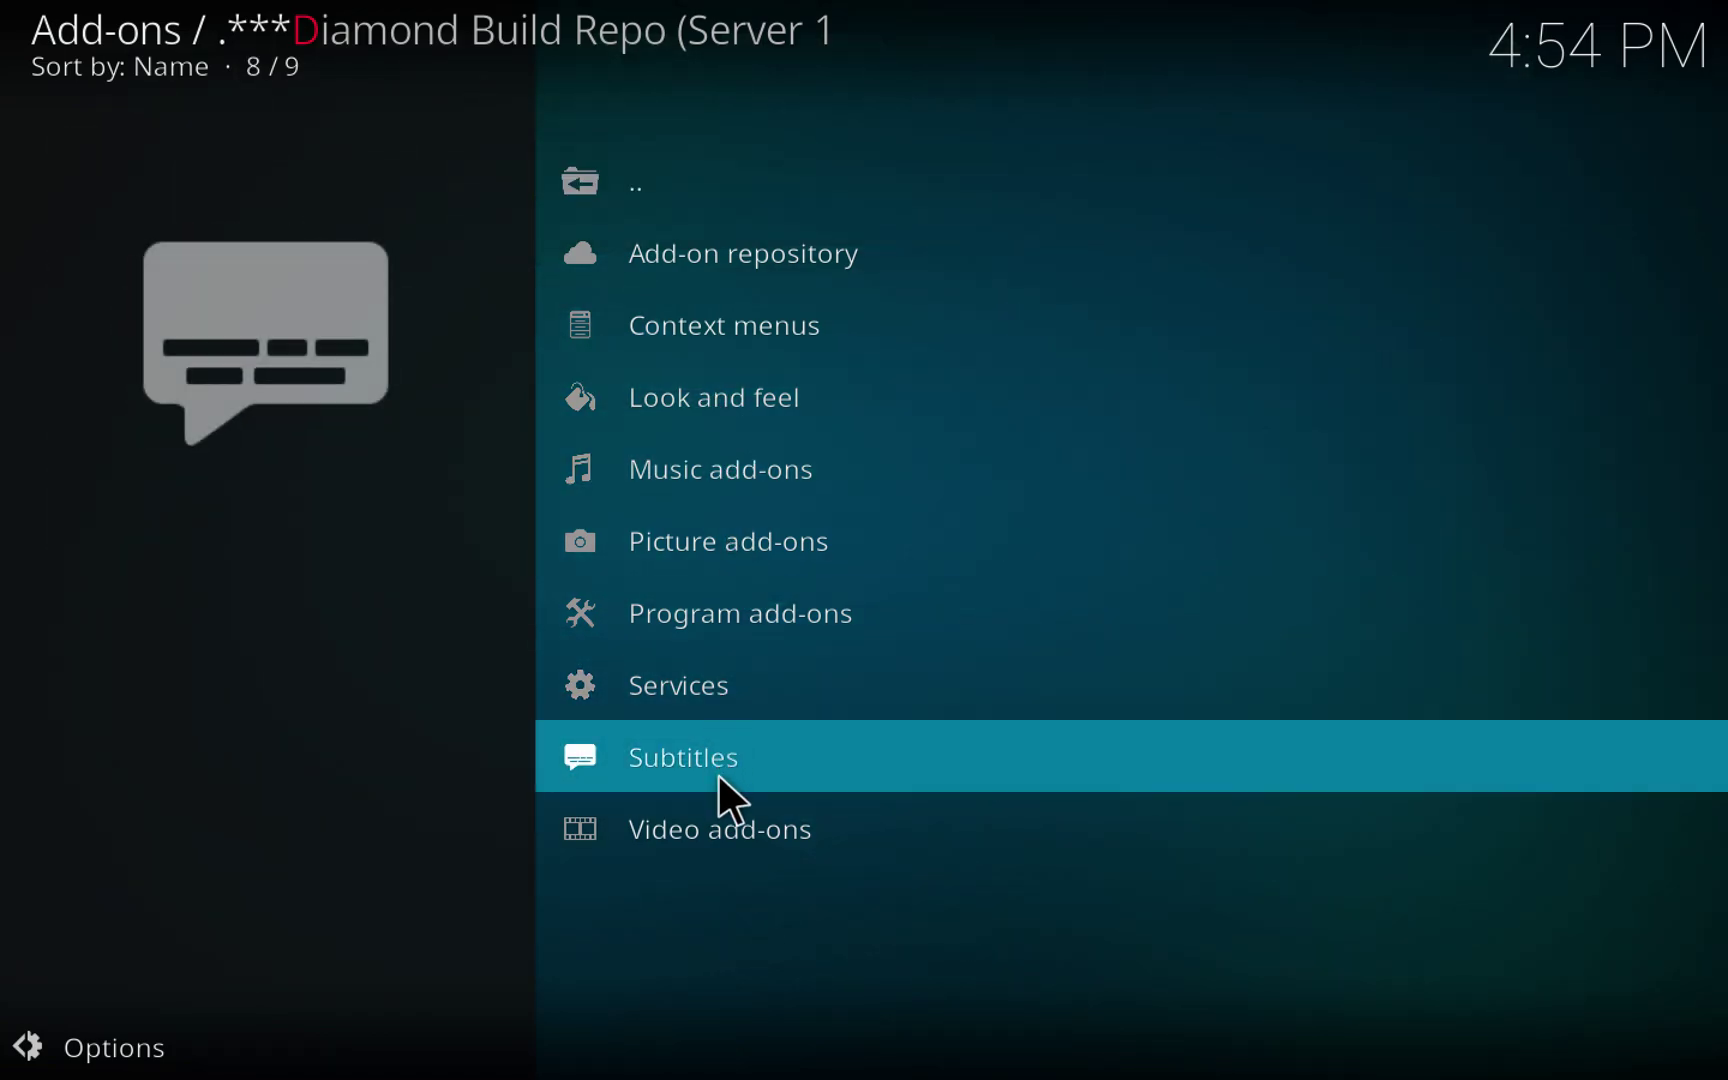
click(725, 820)
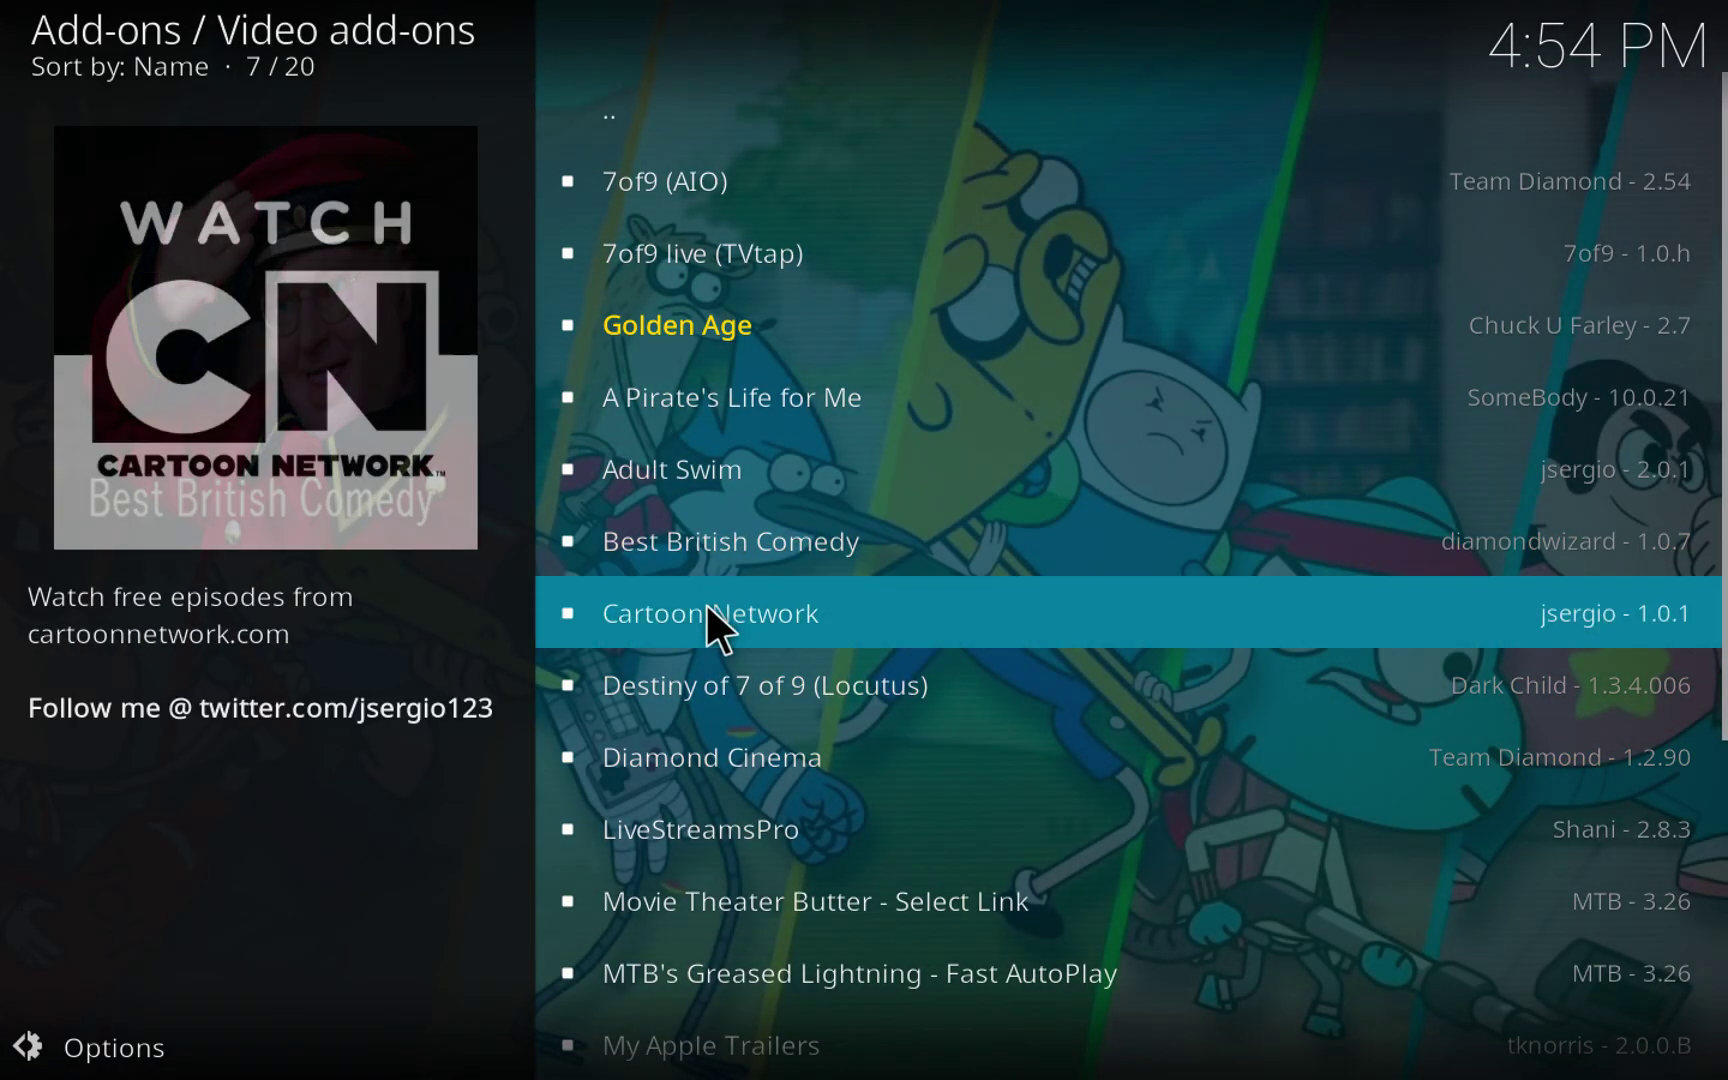
scroll(703, 731, down, 10)
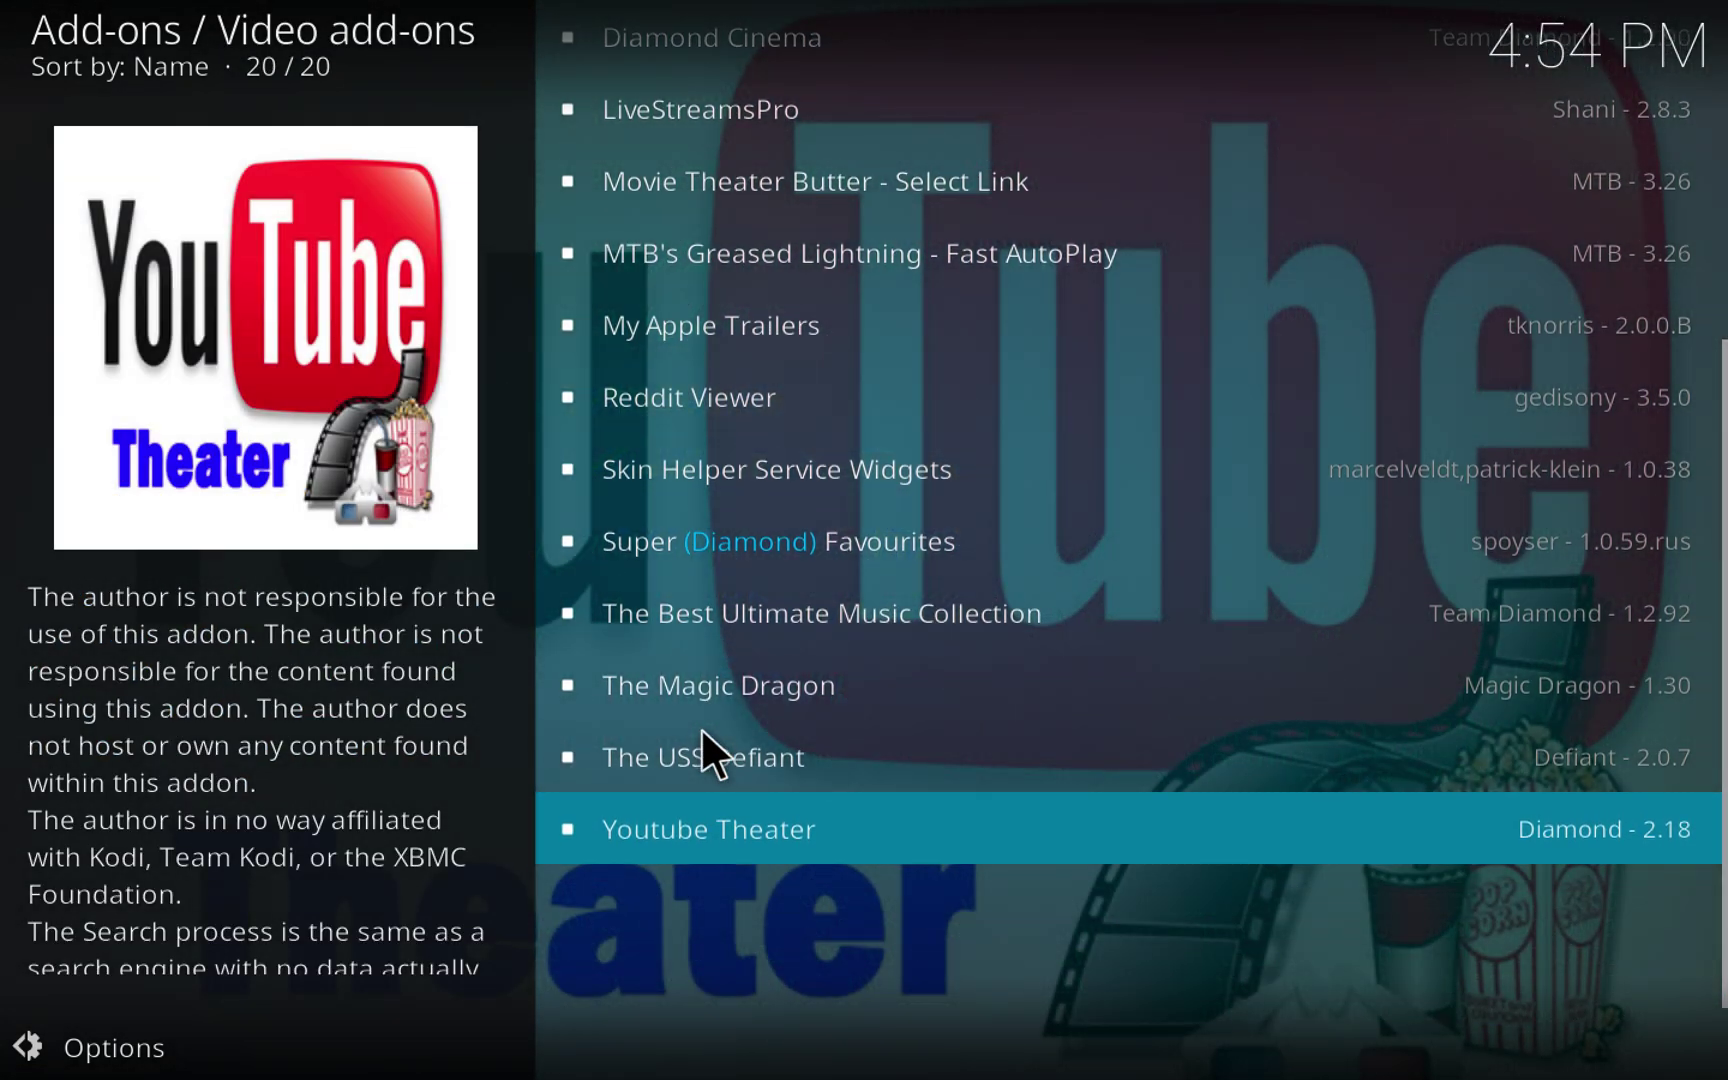
scroll(701, 726, down, 2)
click(707, 751)
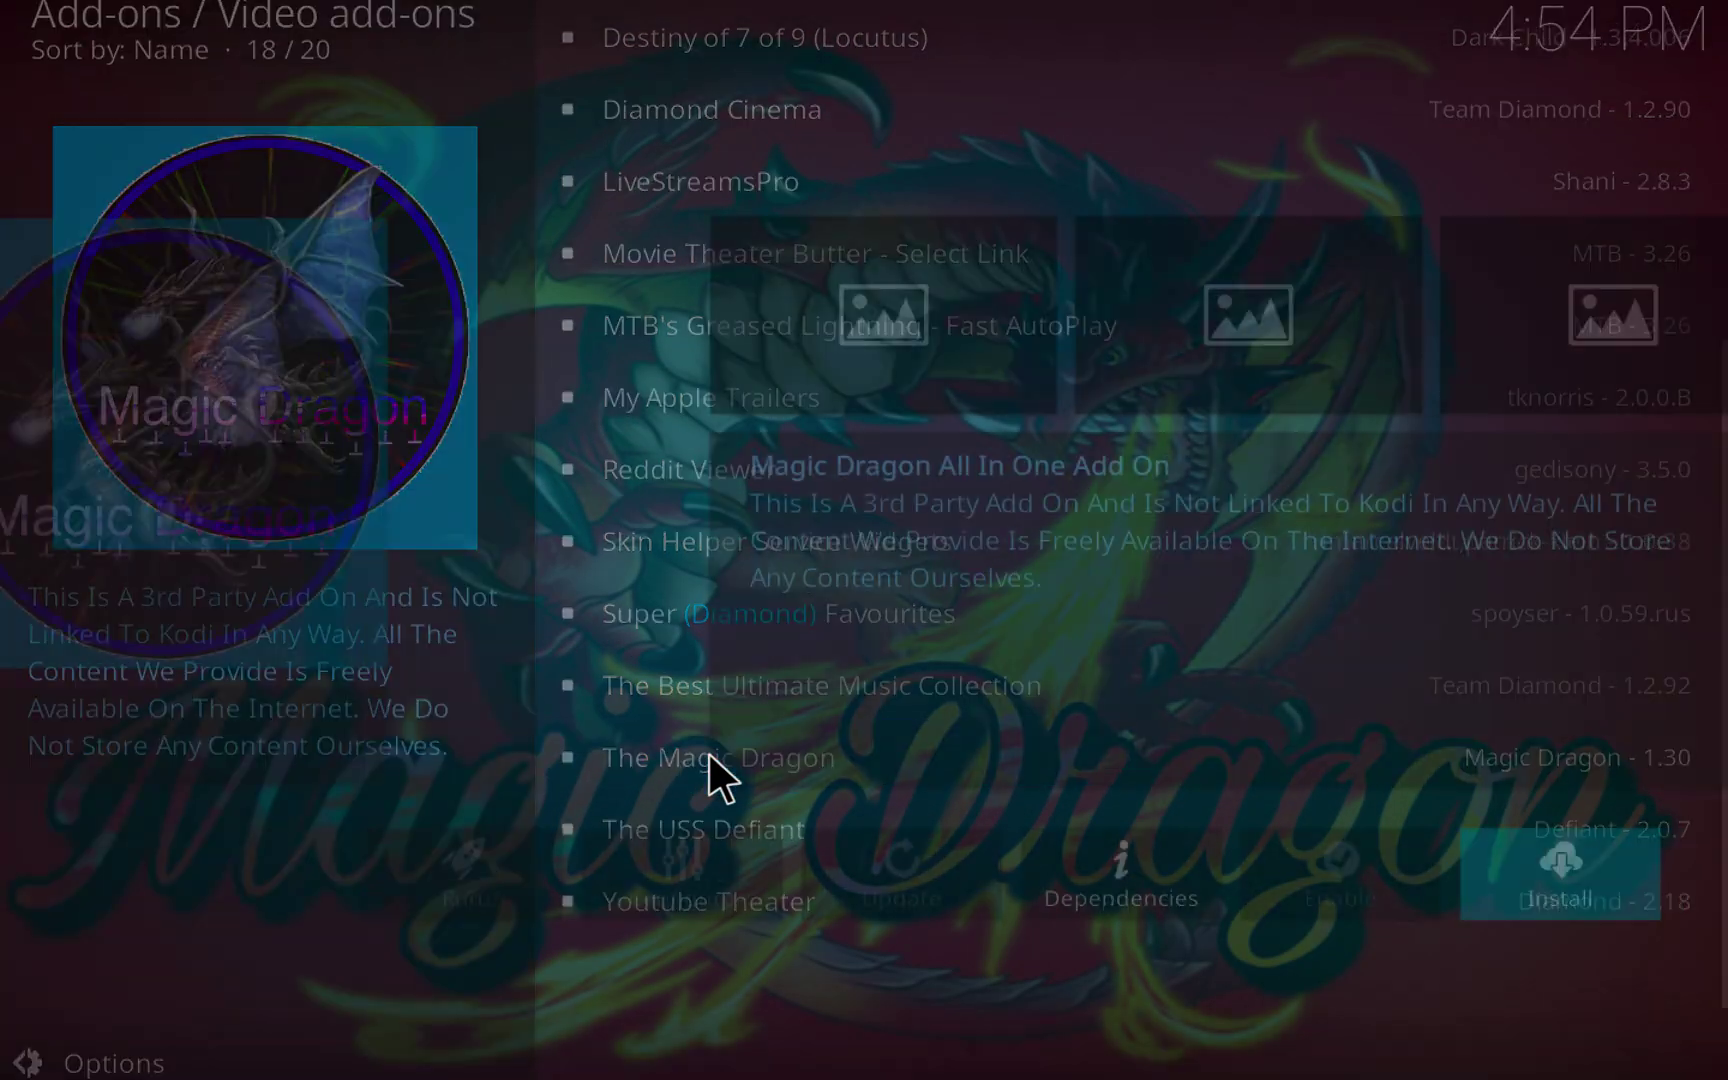
Install The Magic Dragon with its required add-ons and begin the YouTube language/region setup.
click(1372, 846)
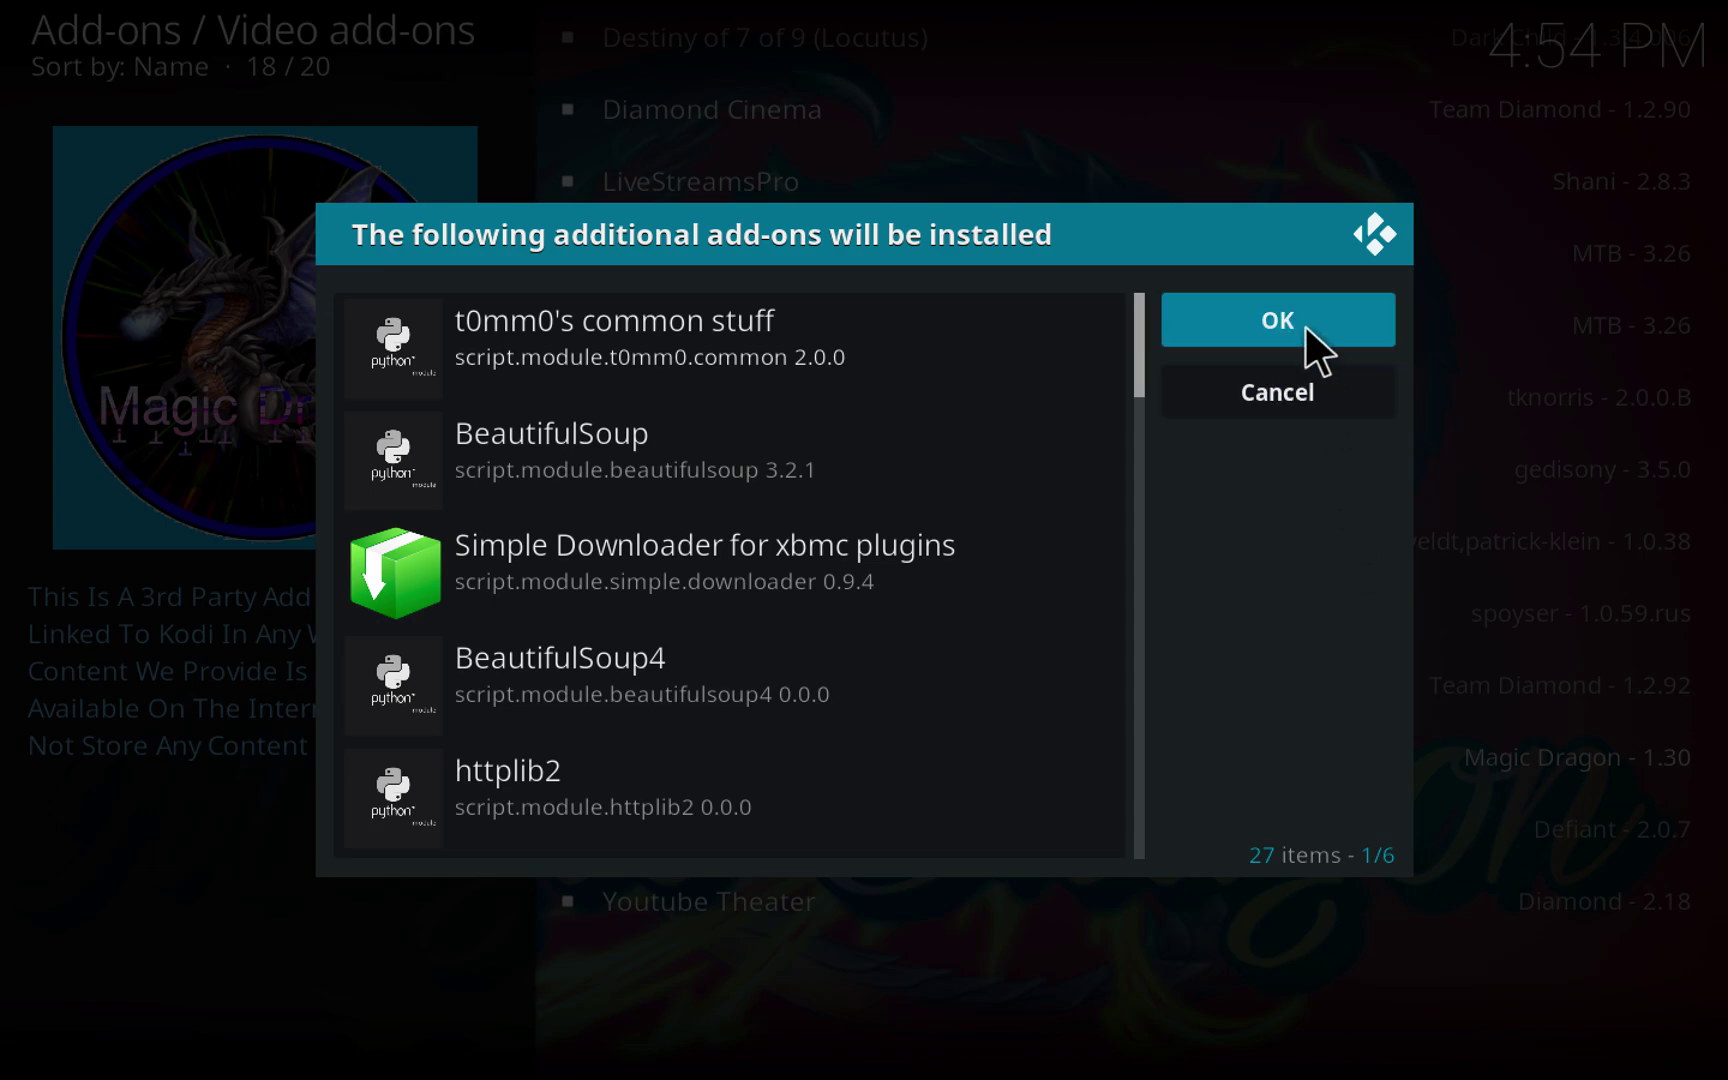
click(1304, 326)
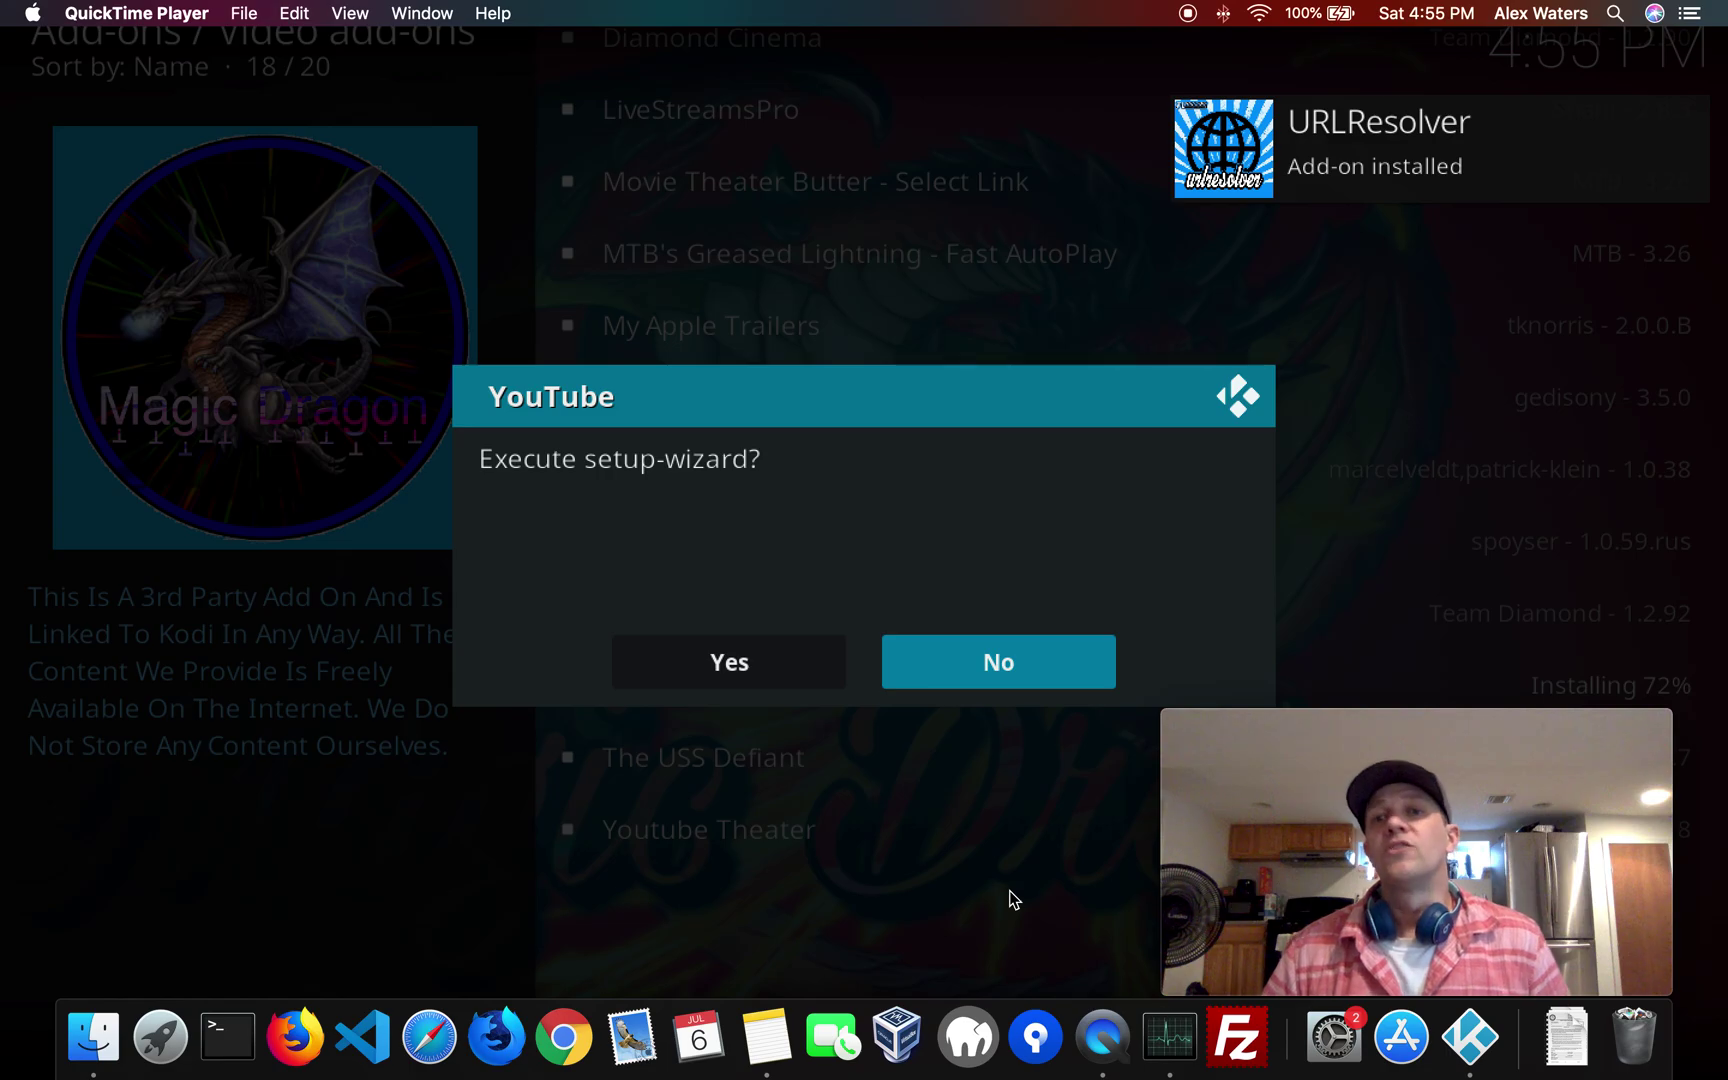
click(755, 667)
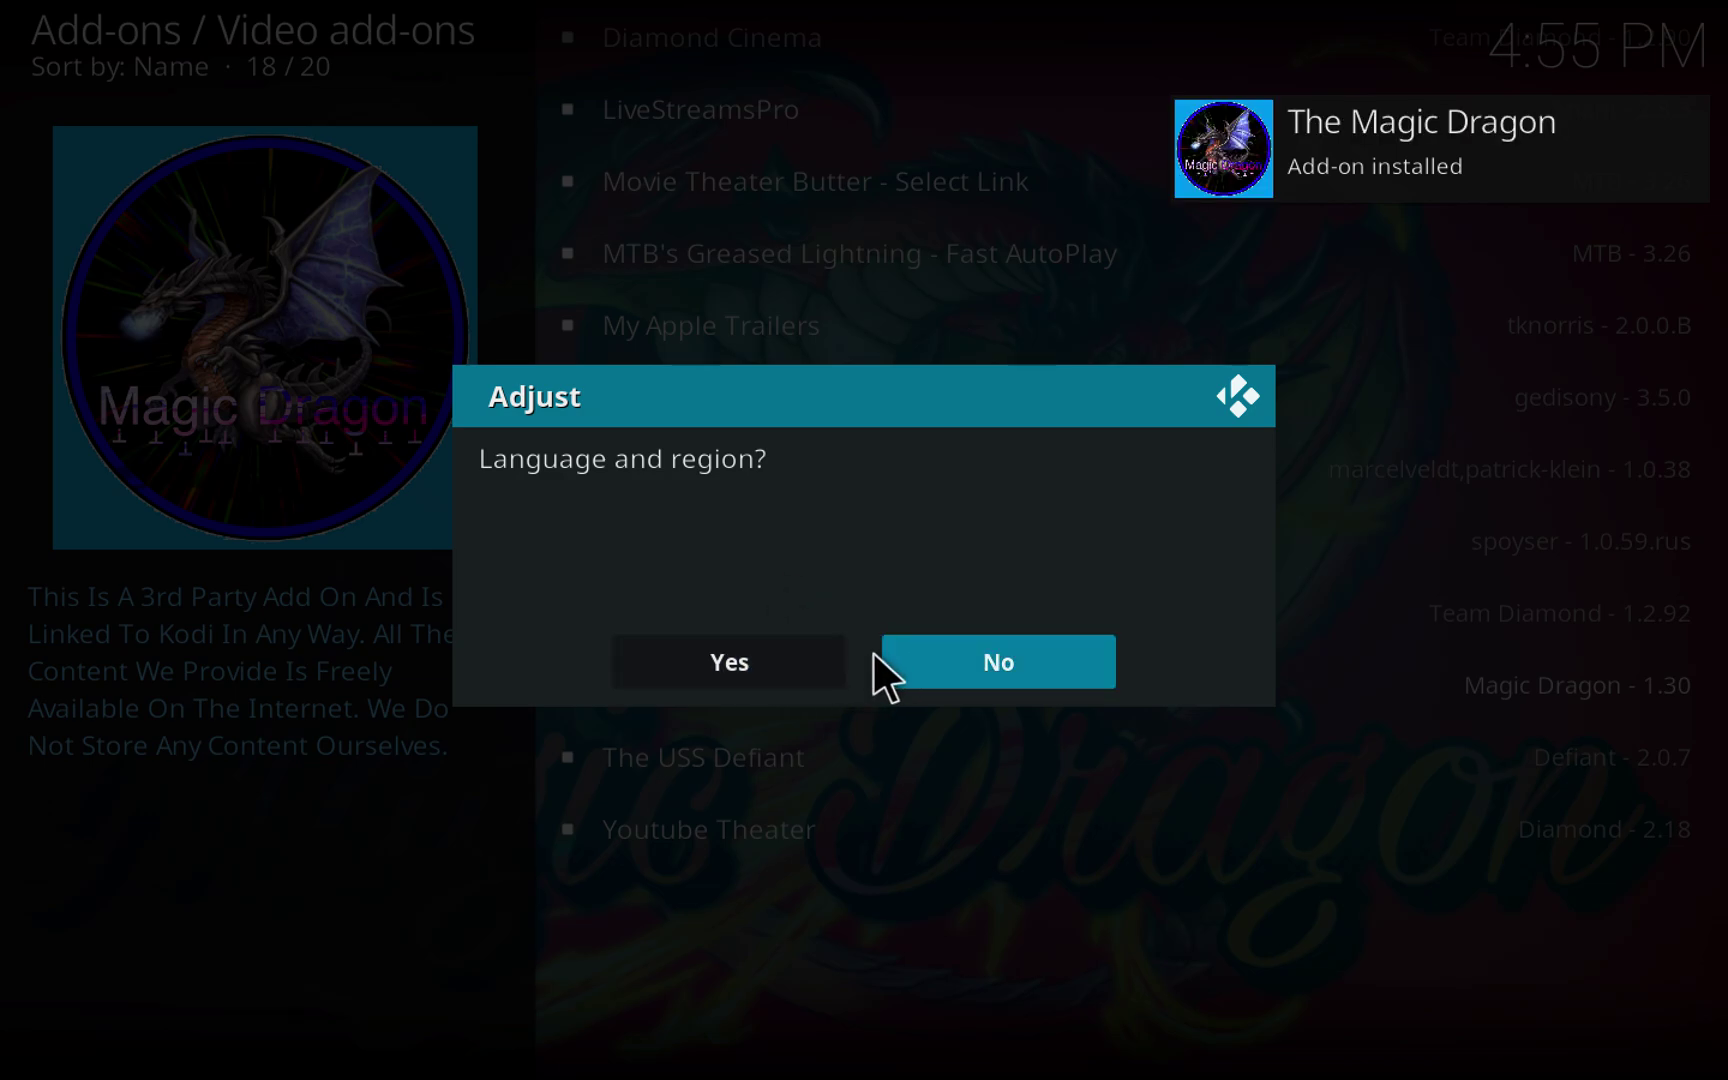
click(792, 649)
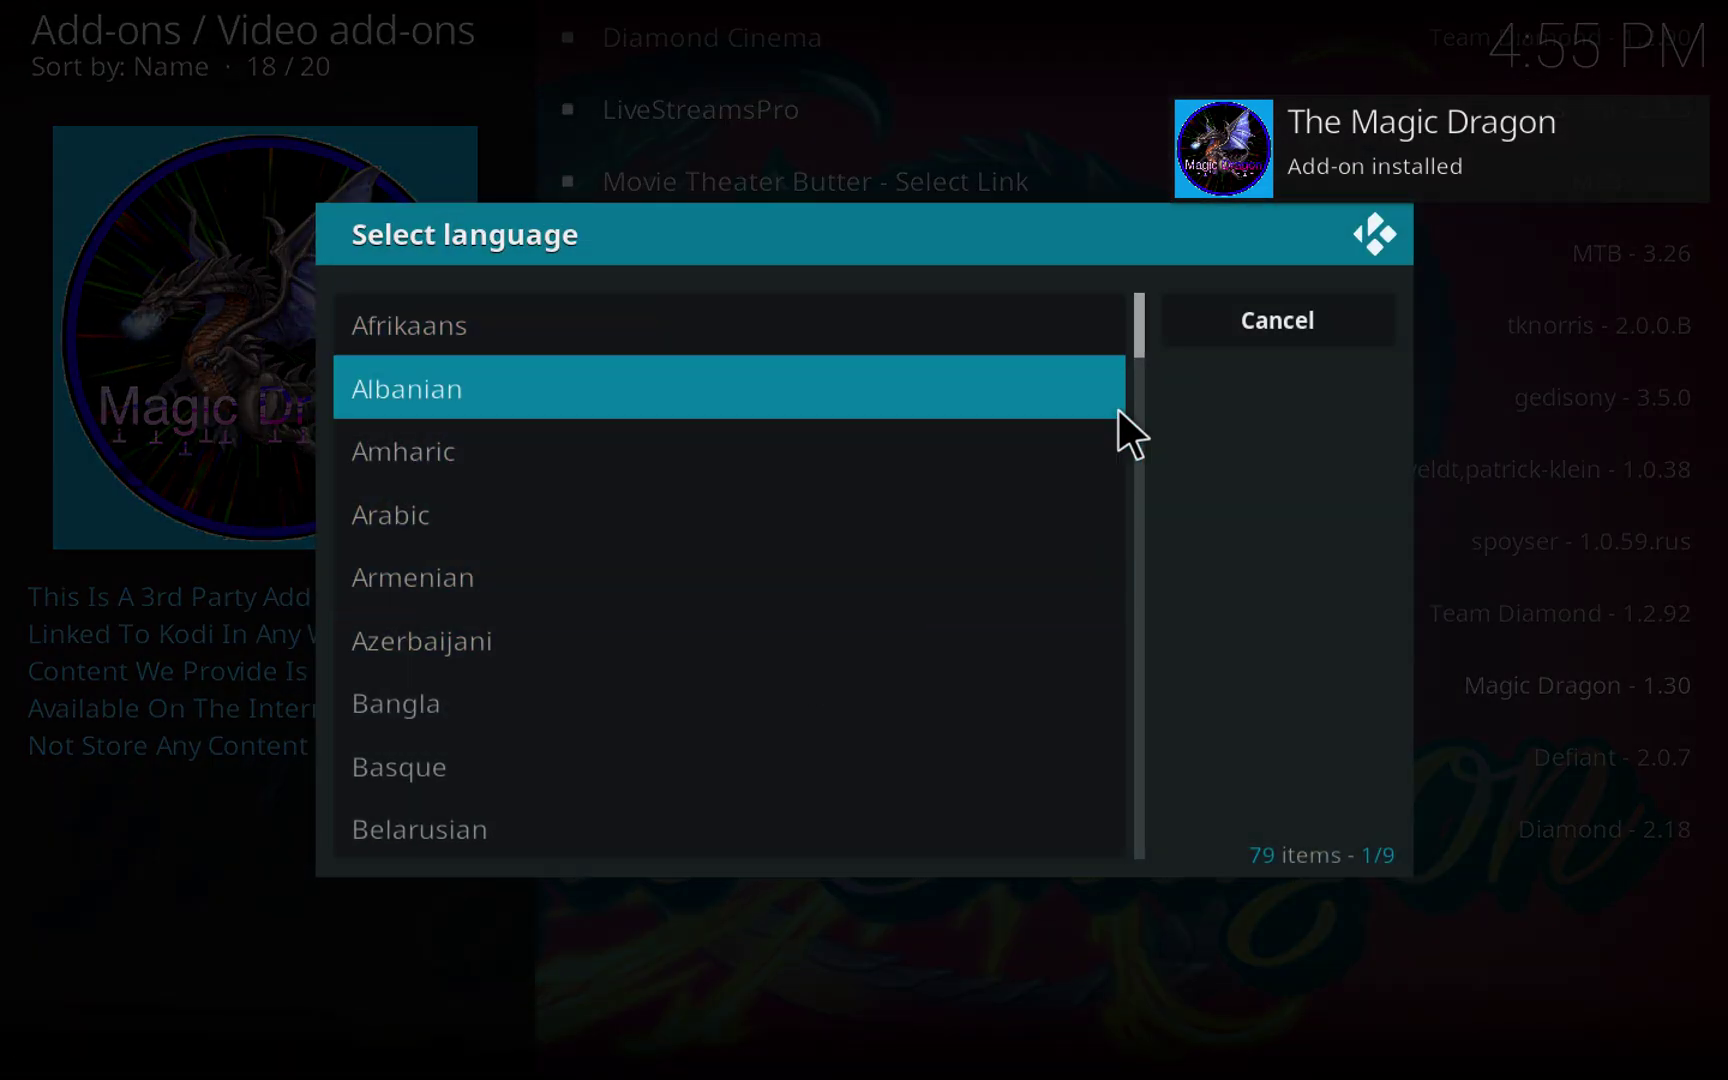
Choose English as the YouTube add-on's language.
scroll(413, 557, down, 20)
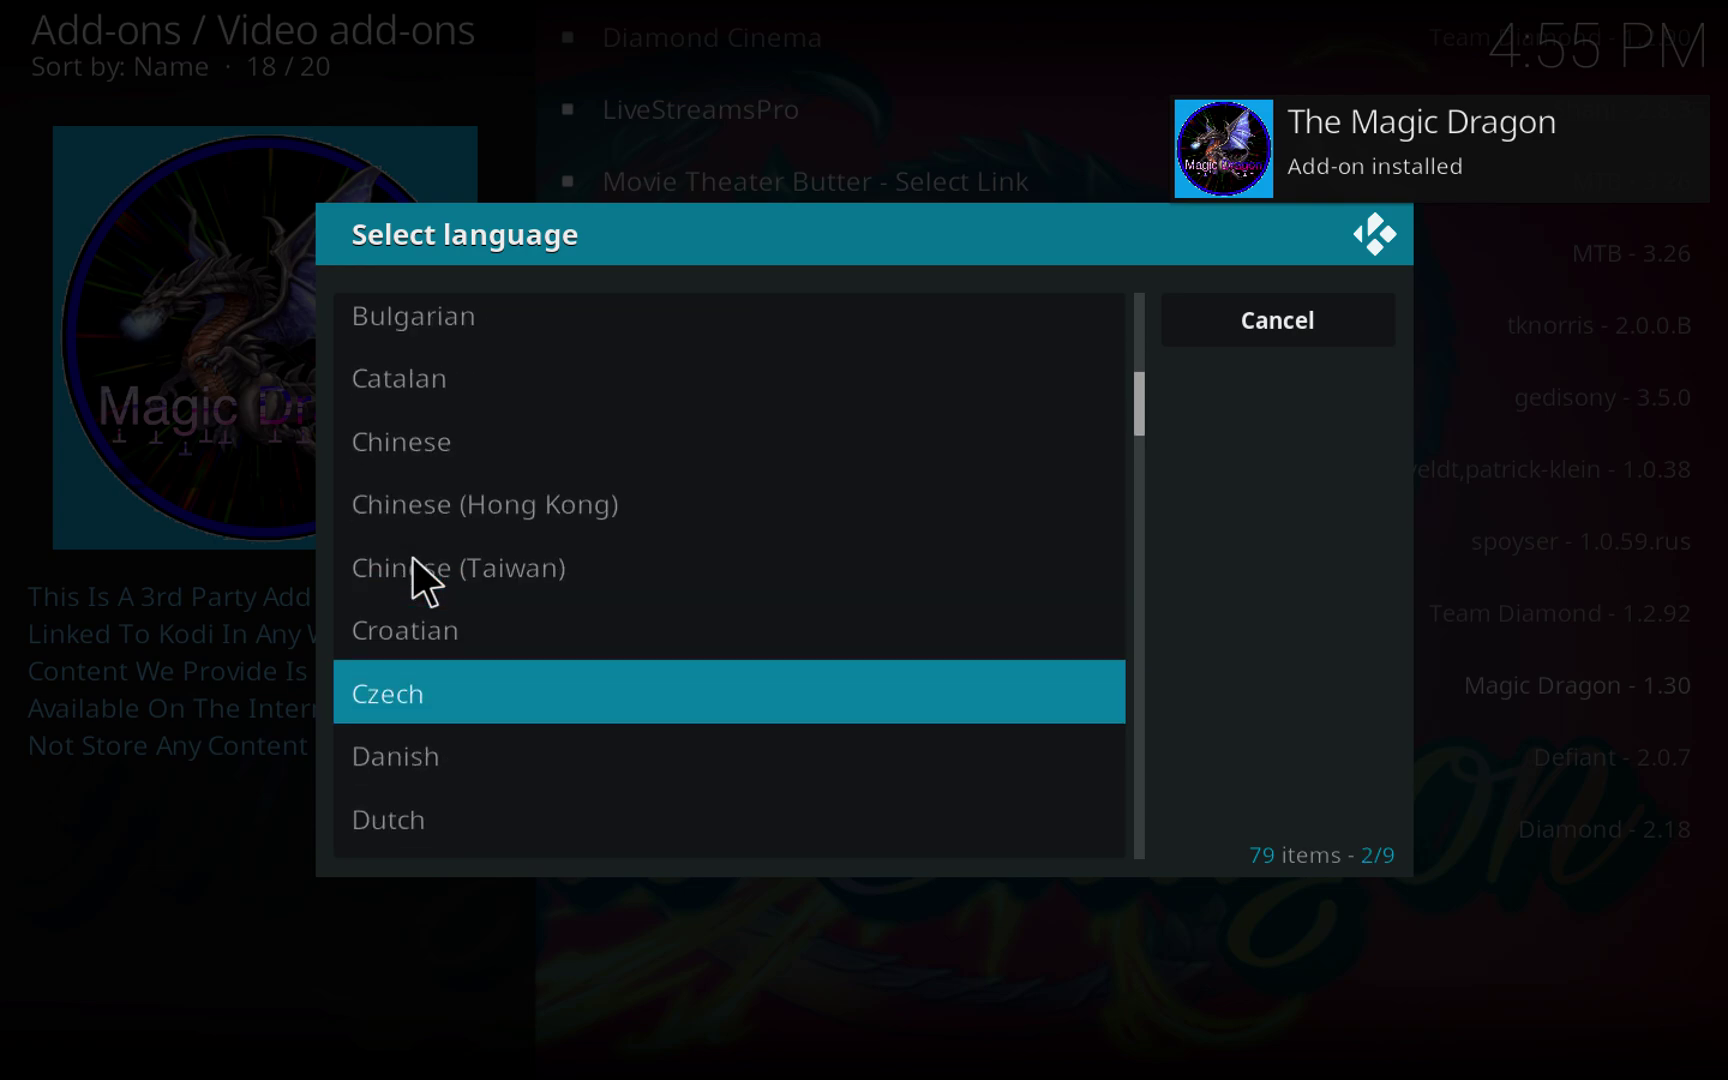
scroll(412, 556, down, 20)
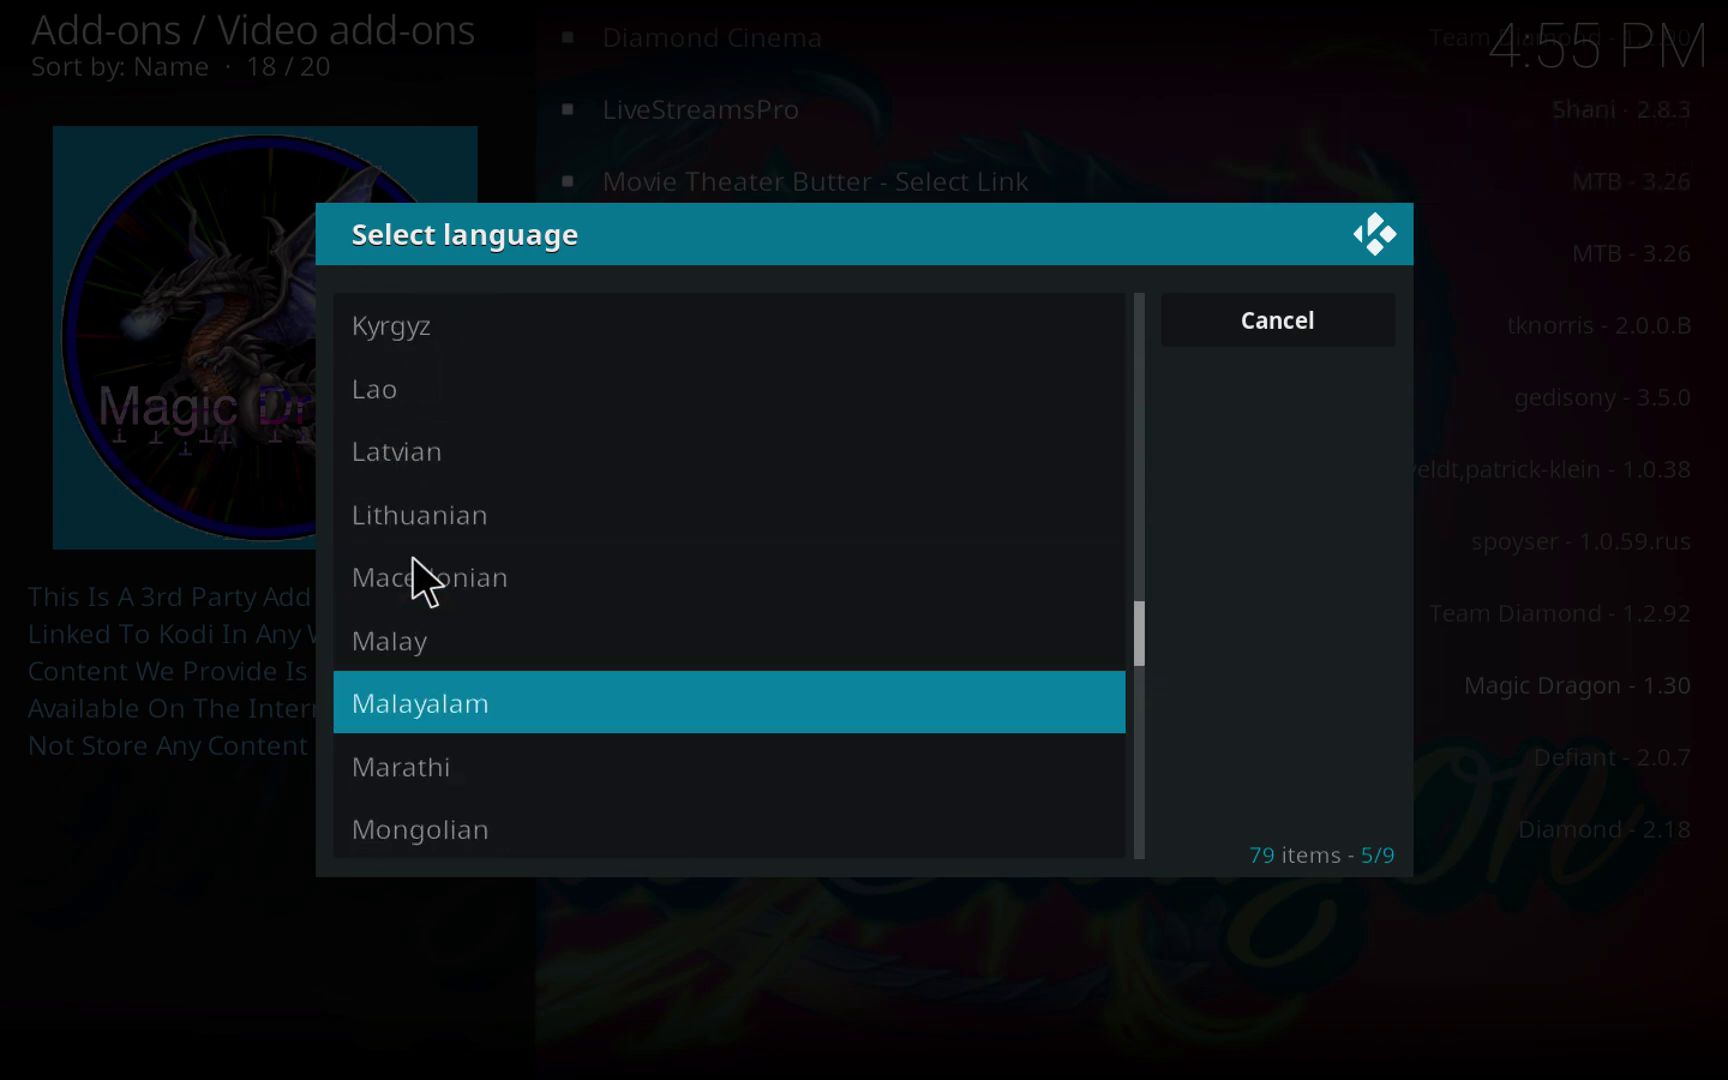
scroll(412, 558, down, 15)
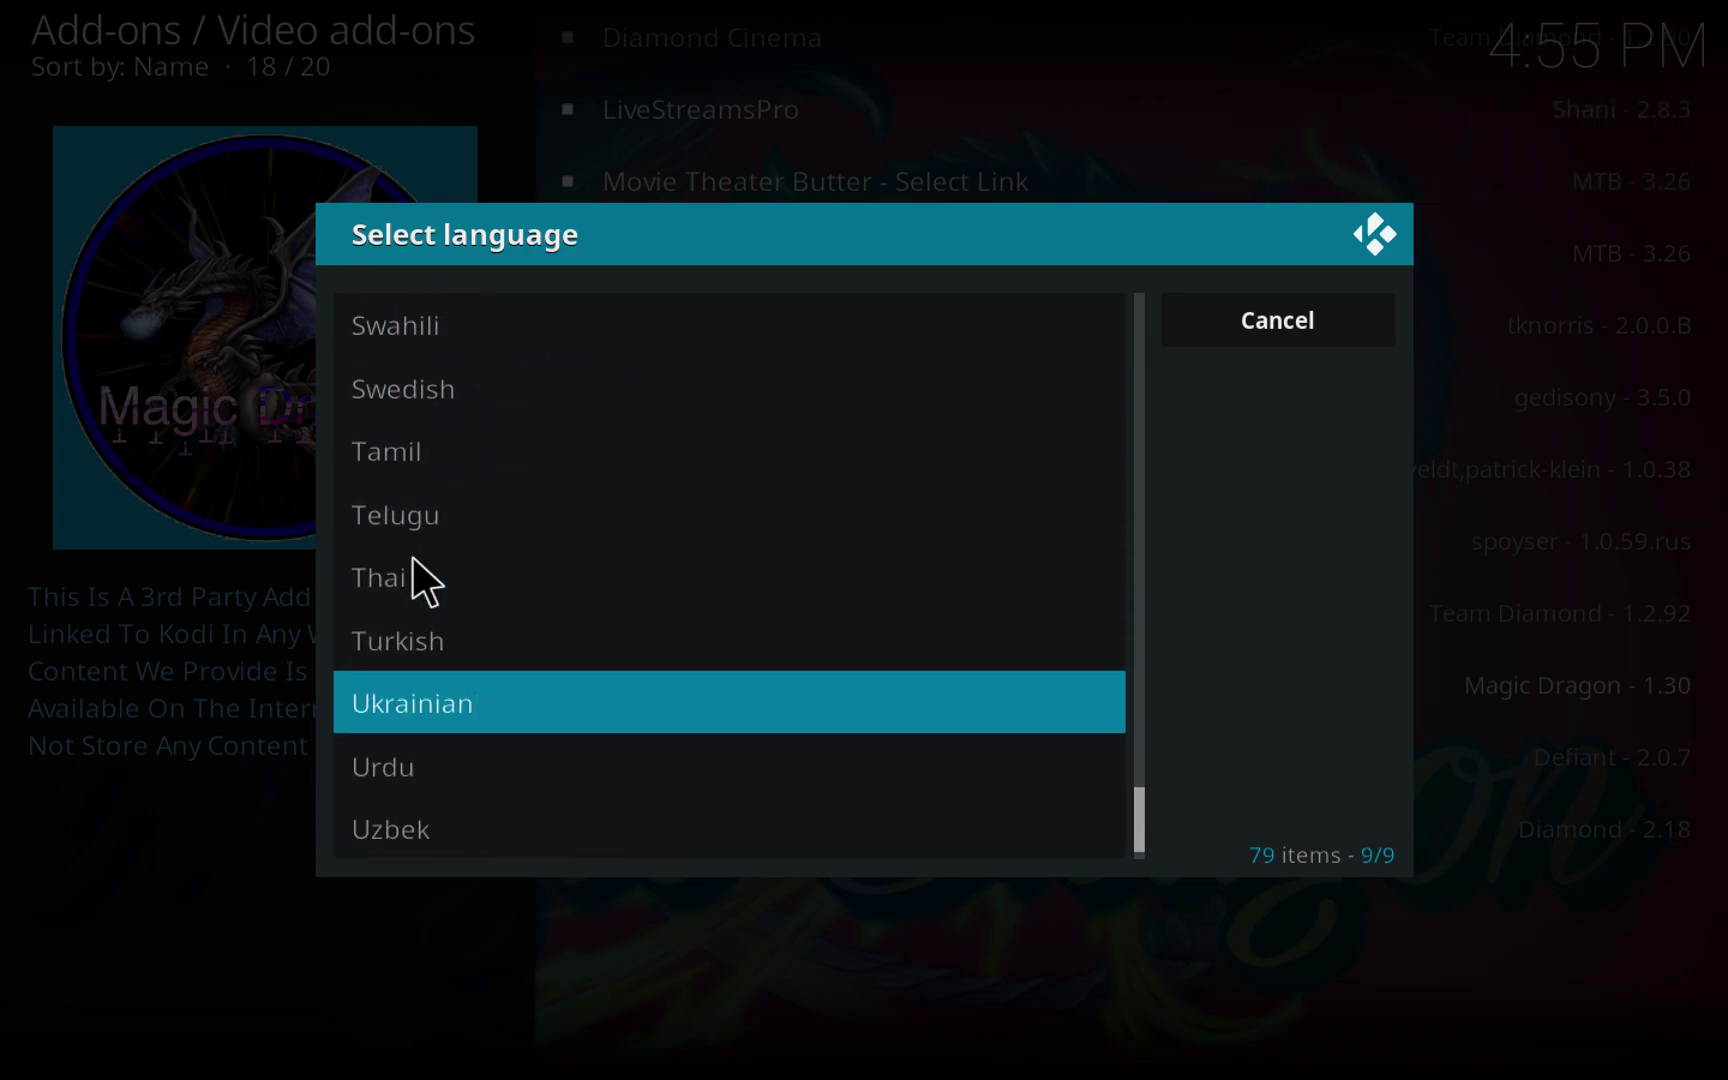
scroll(412, 557, up, 20)
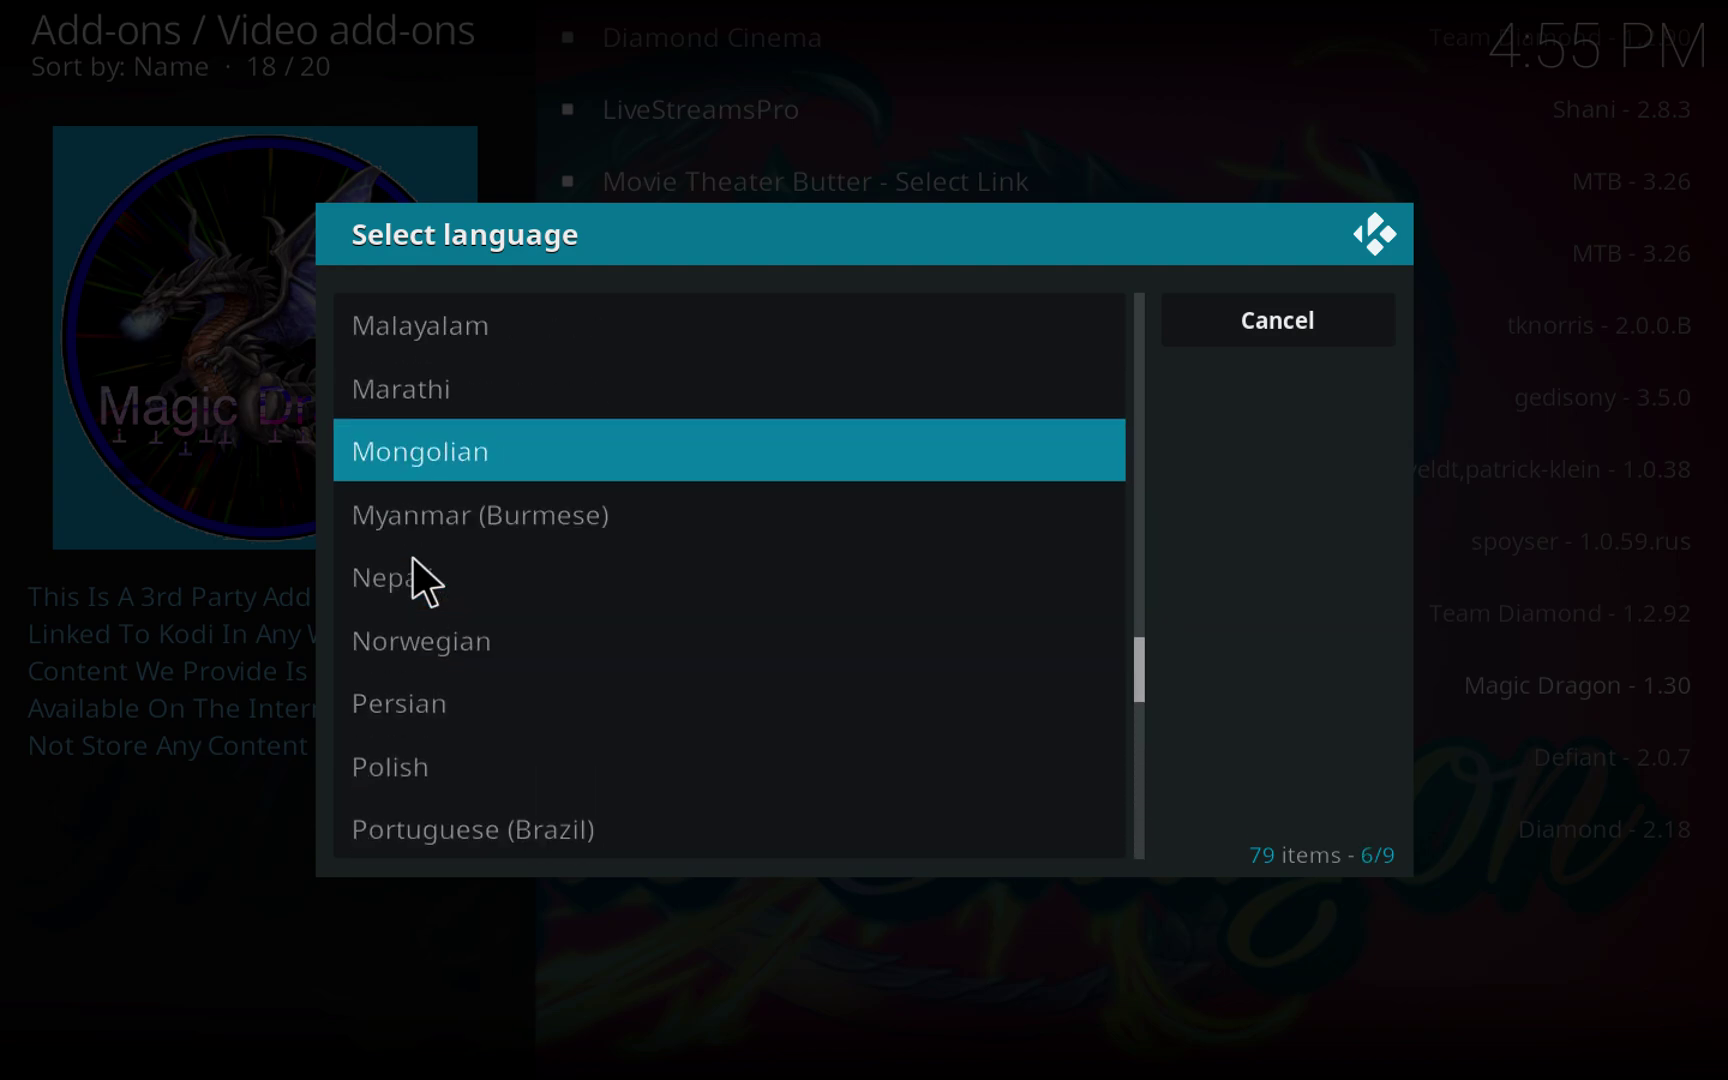
scroll(413, 558, up, 2)
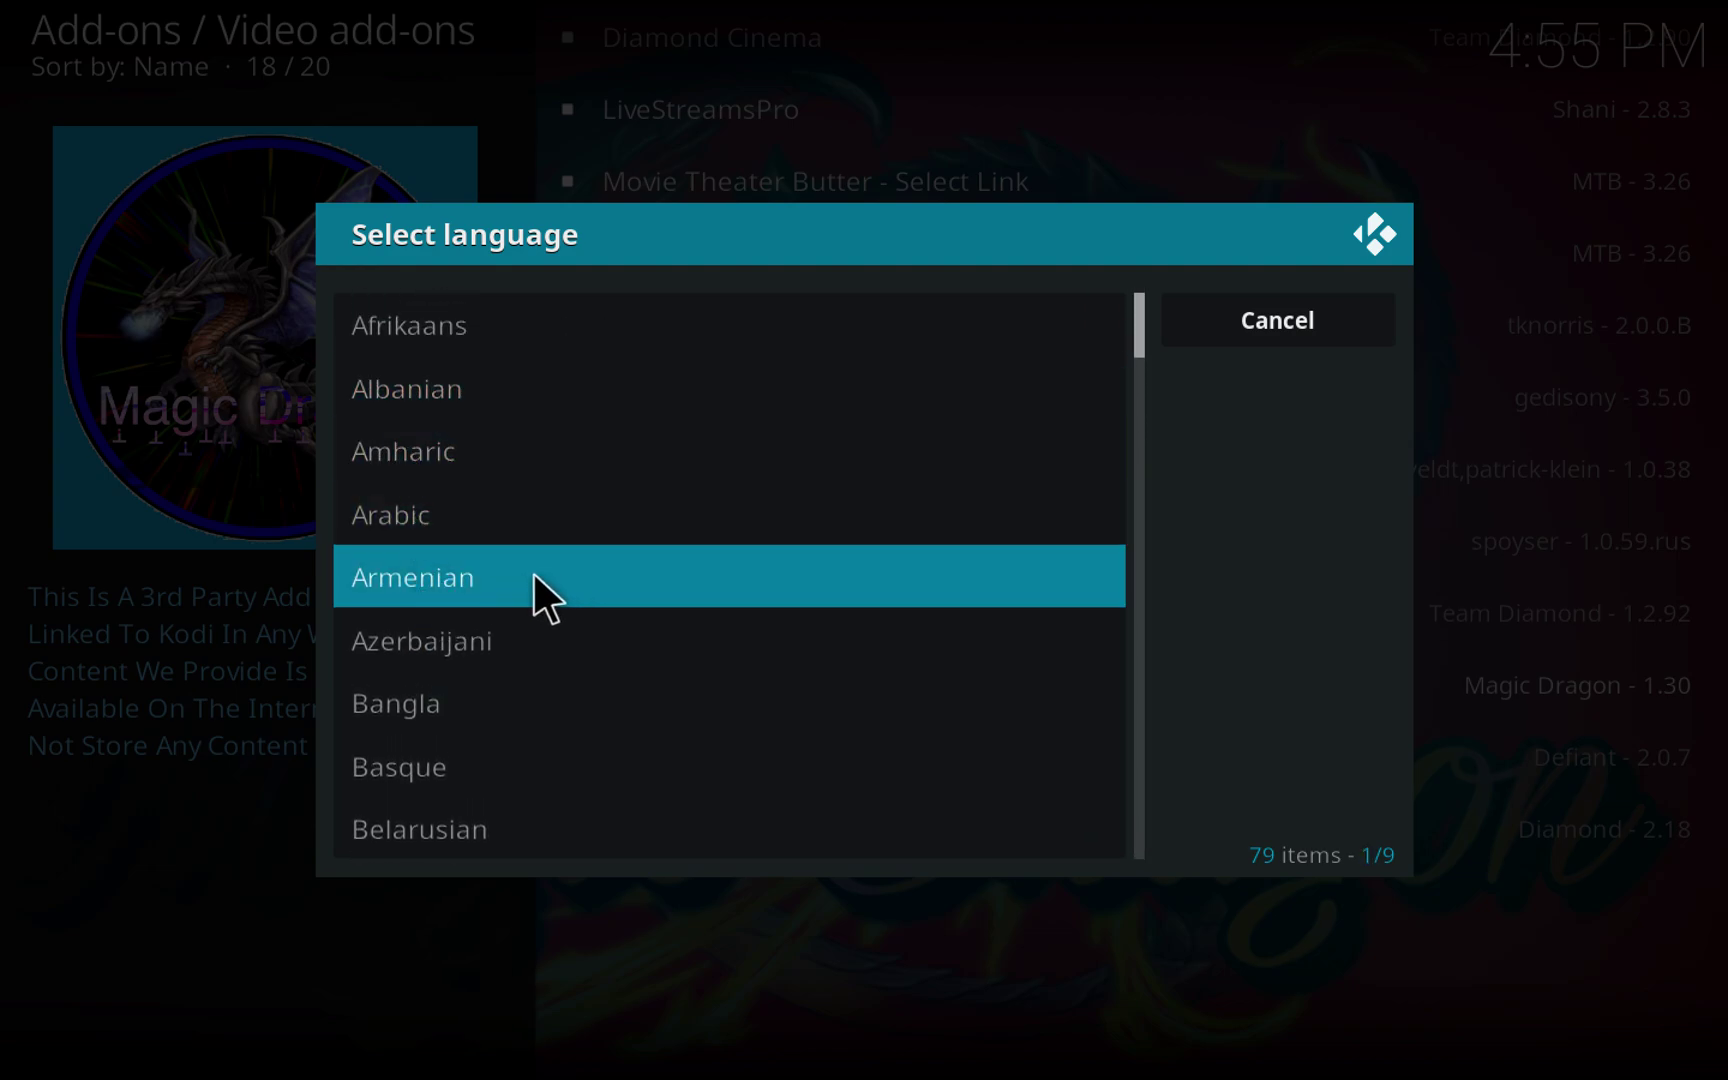
scroll(500, 574, down, 20)
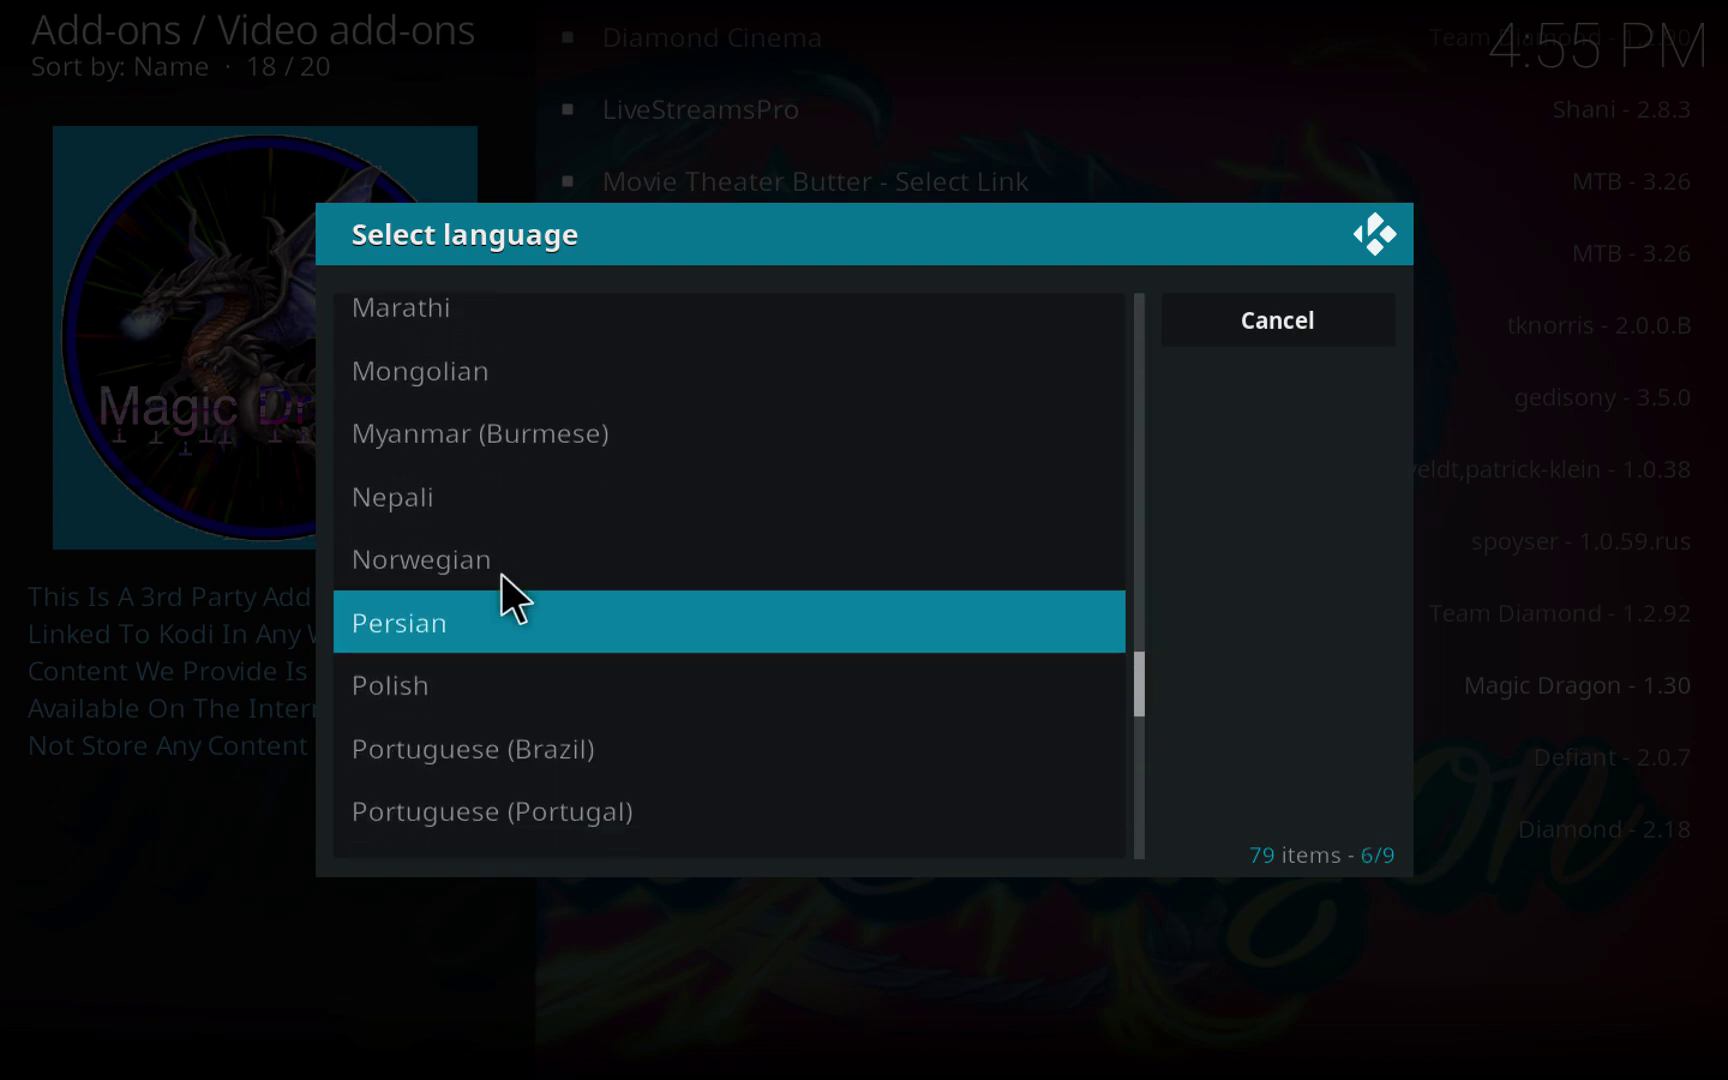
scroll(501, 573, down, 20)
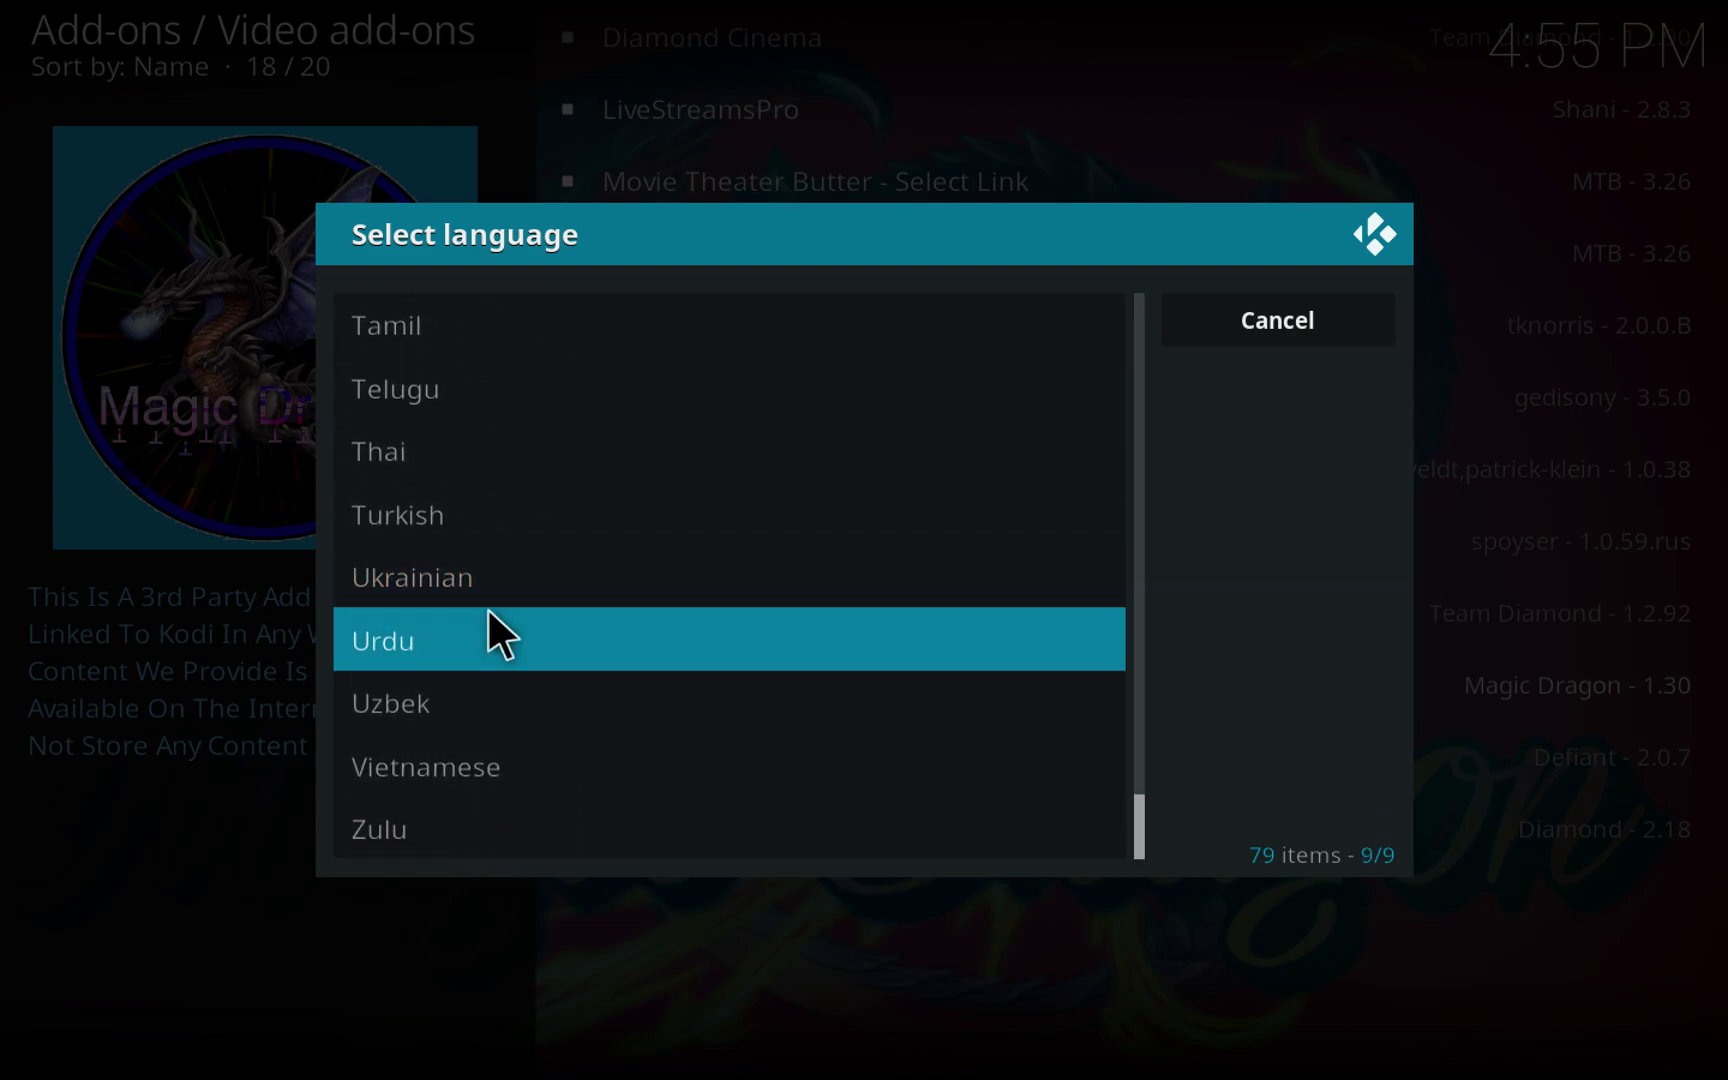
scroll(435, 540, up, 10)
scroll(433, 527, up, 20)
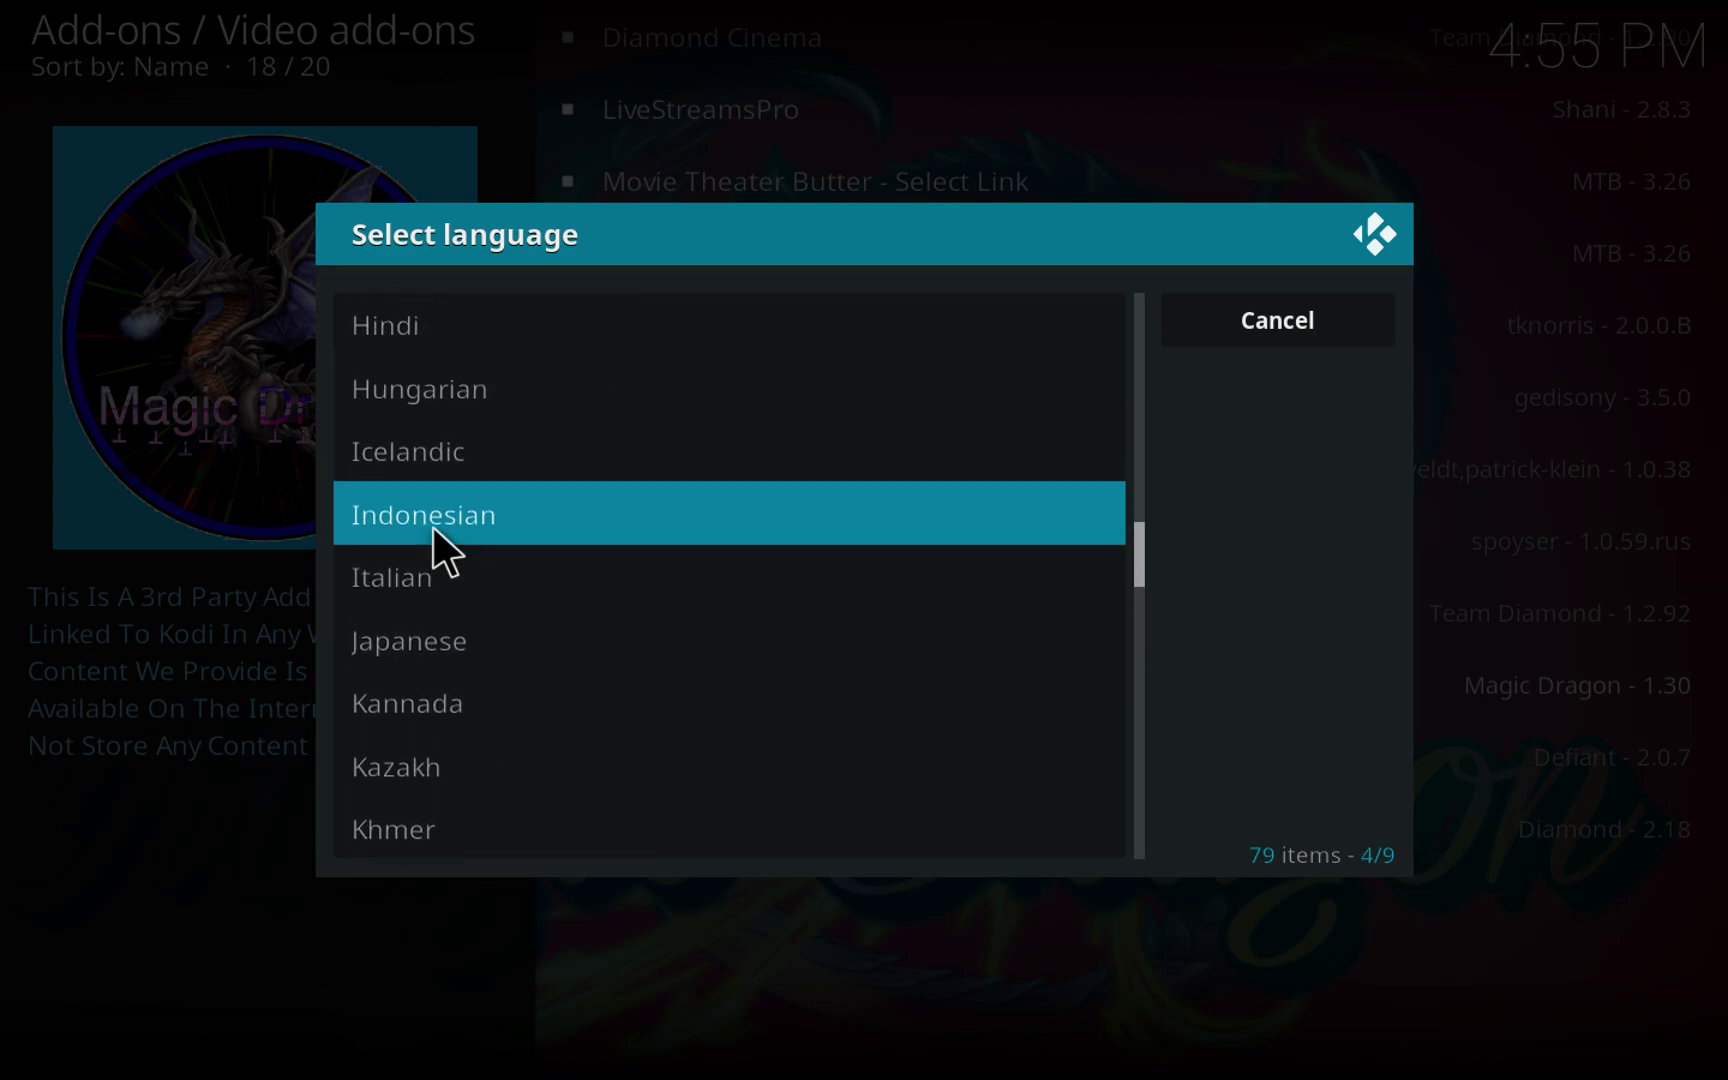
scroll(434, 526, up, 12)
scroll(433, 527, down, 2)
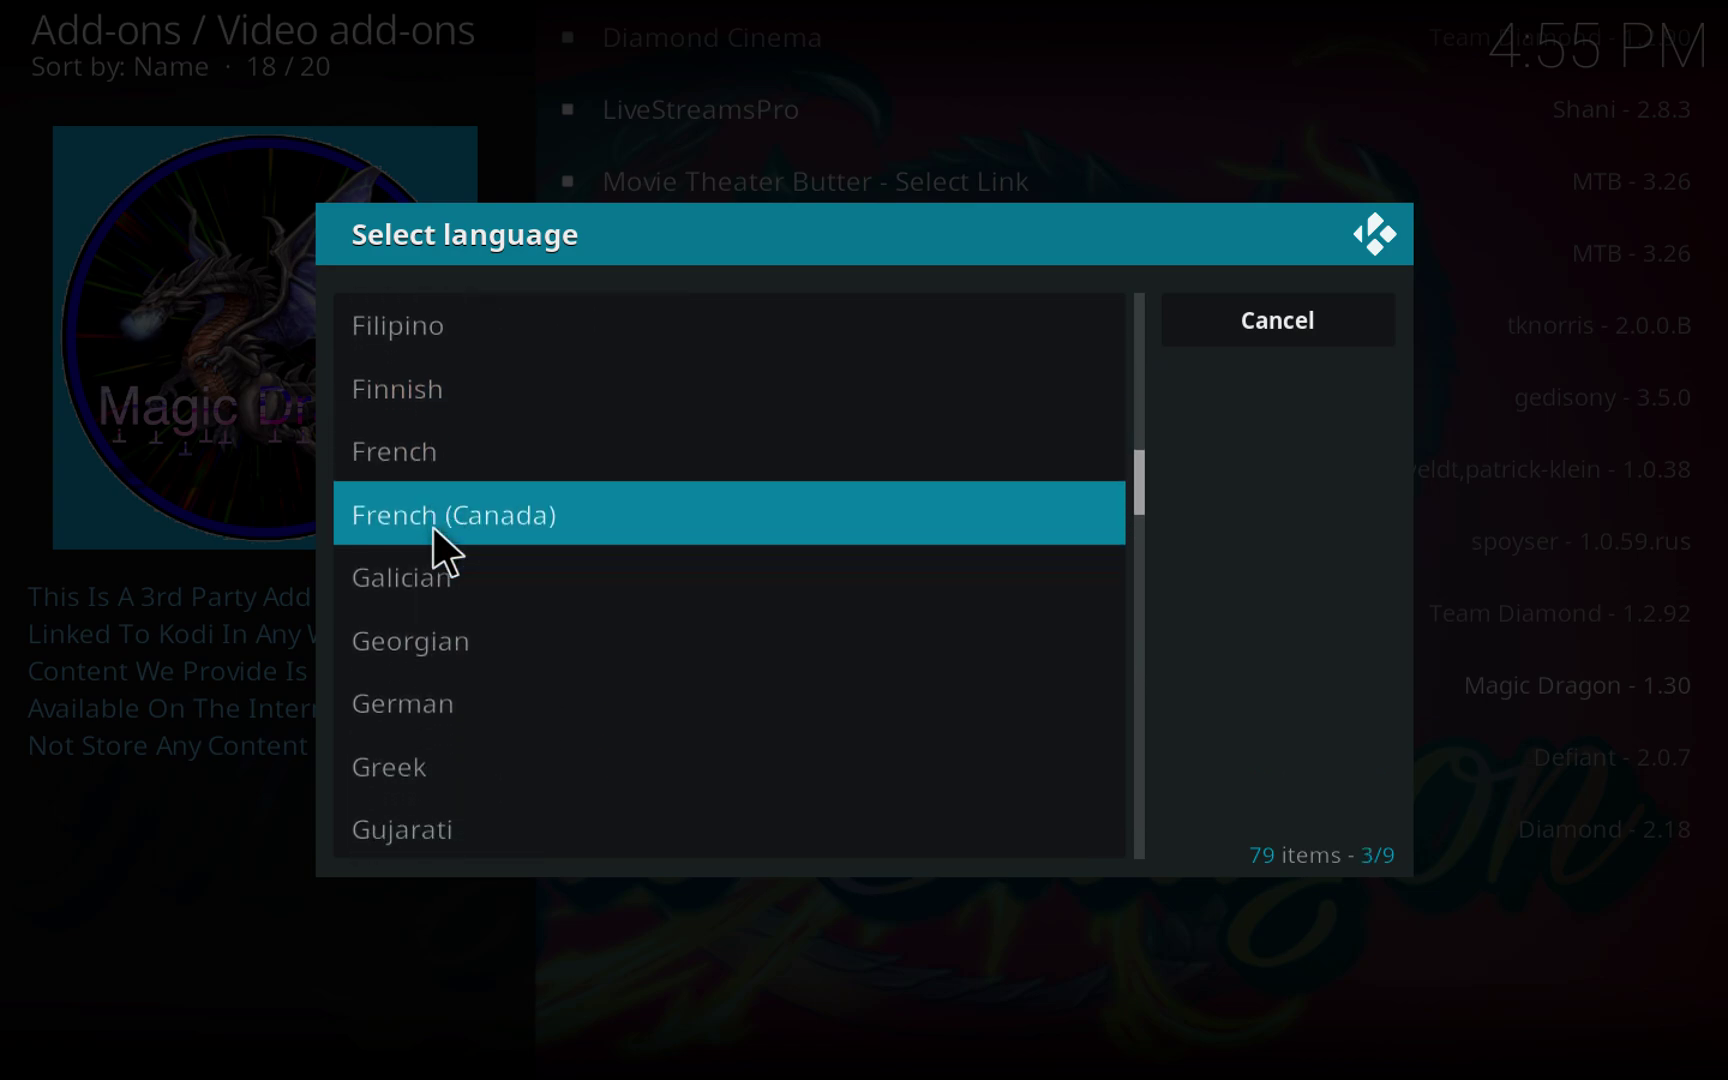
scroll(433, 526, up, 11)
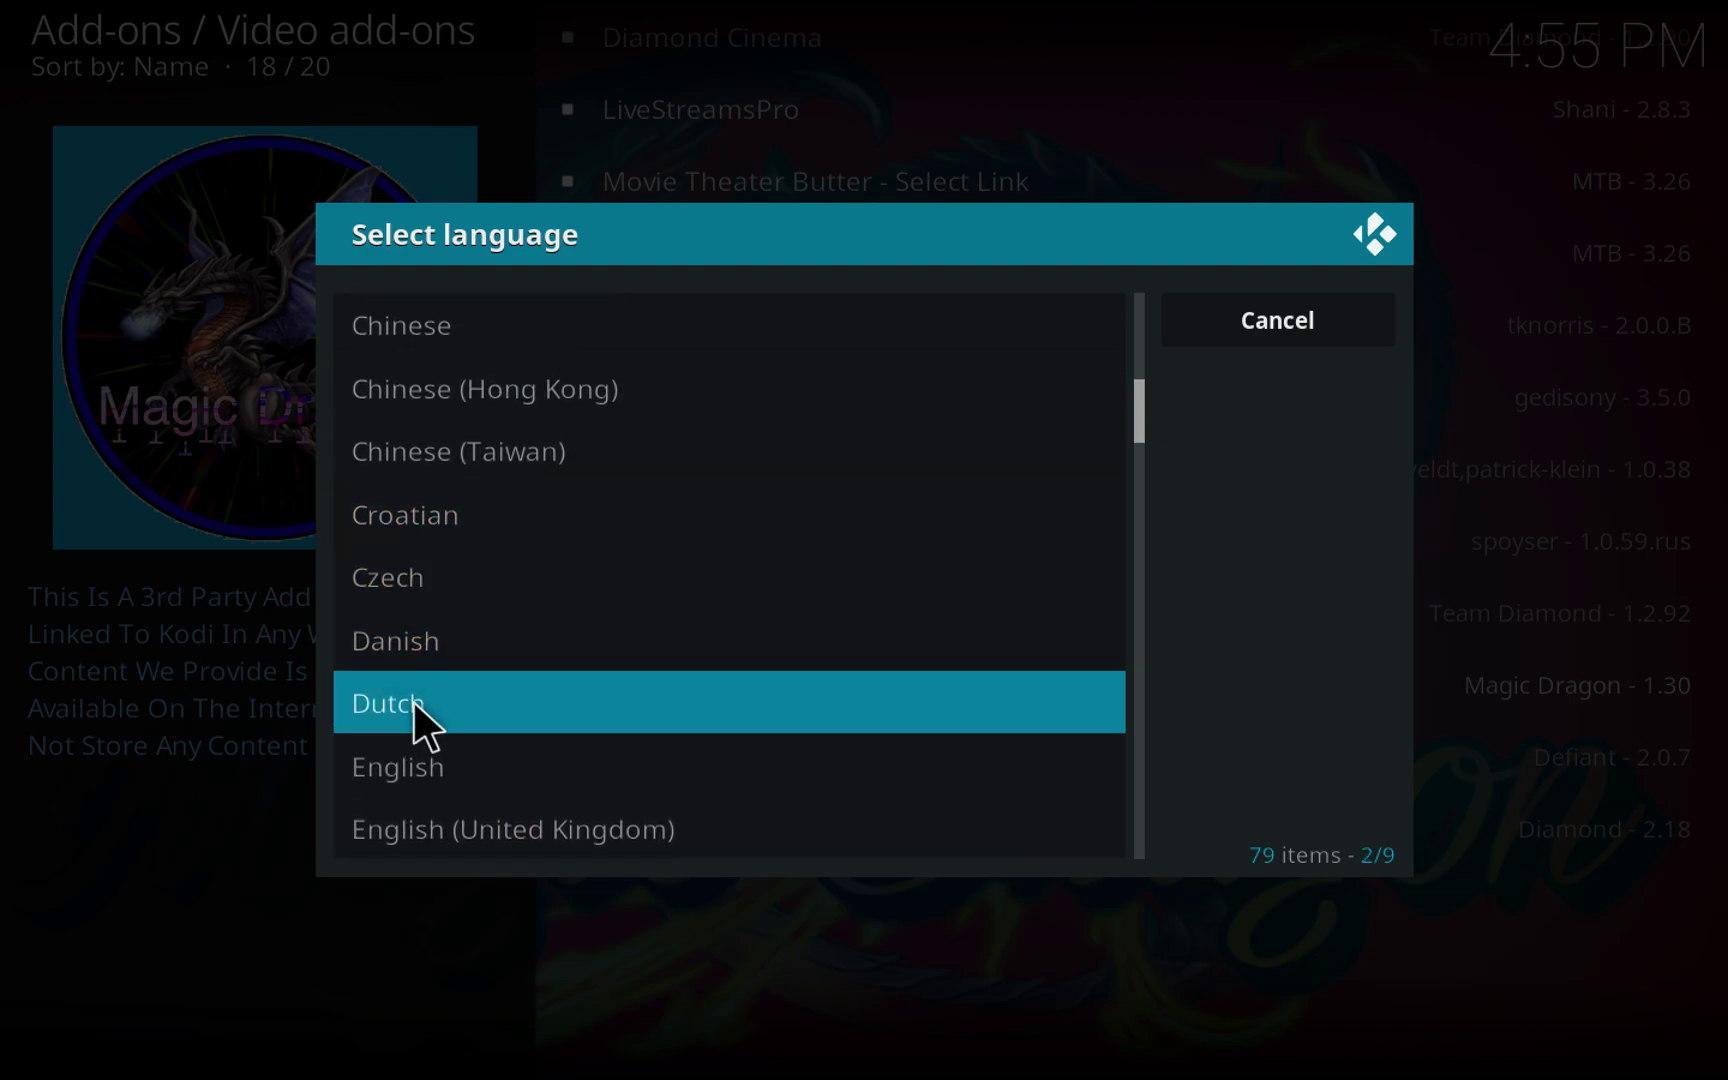
click(426, 765)
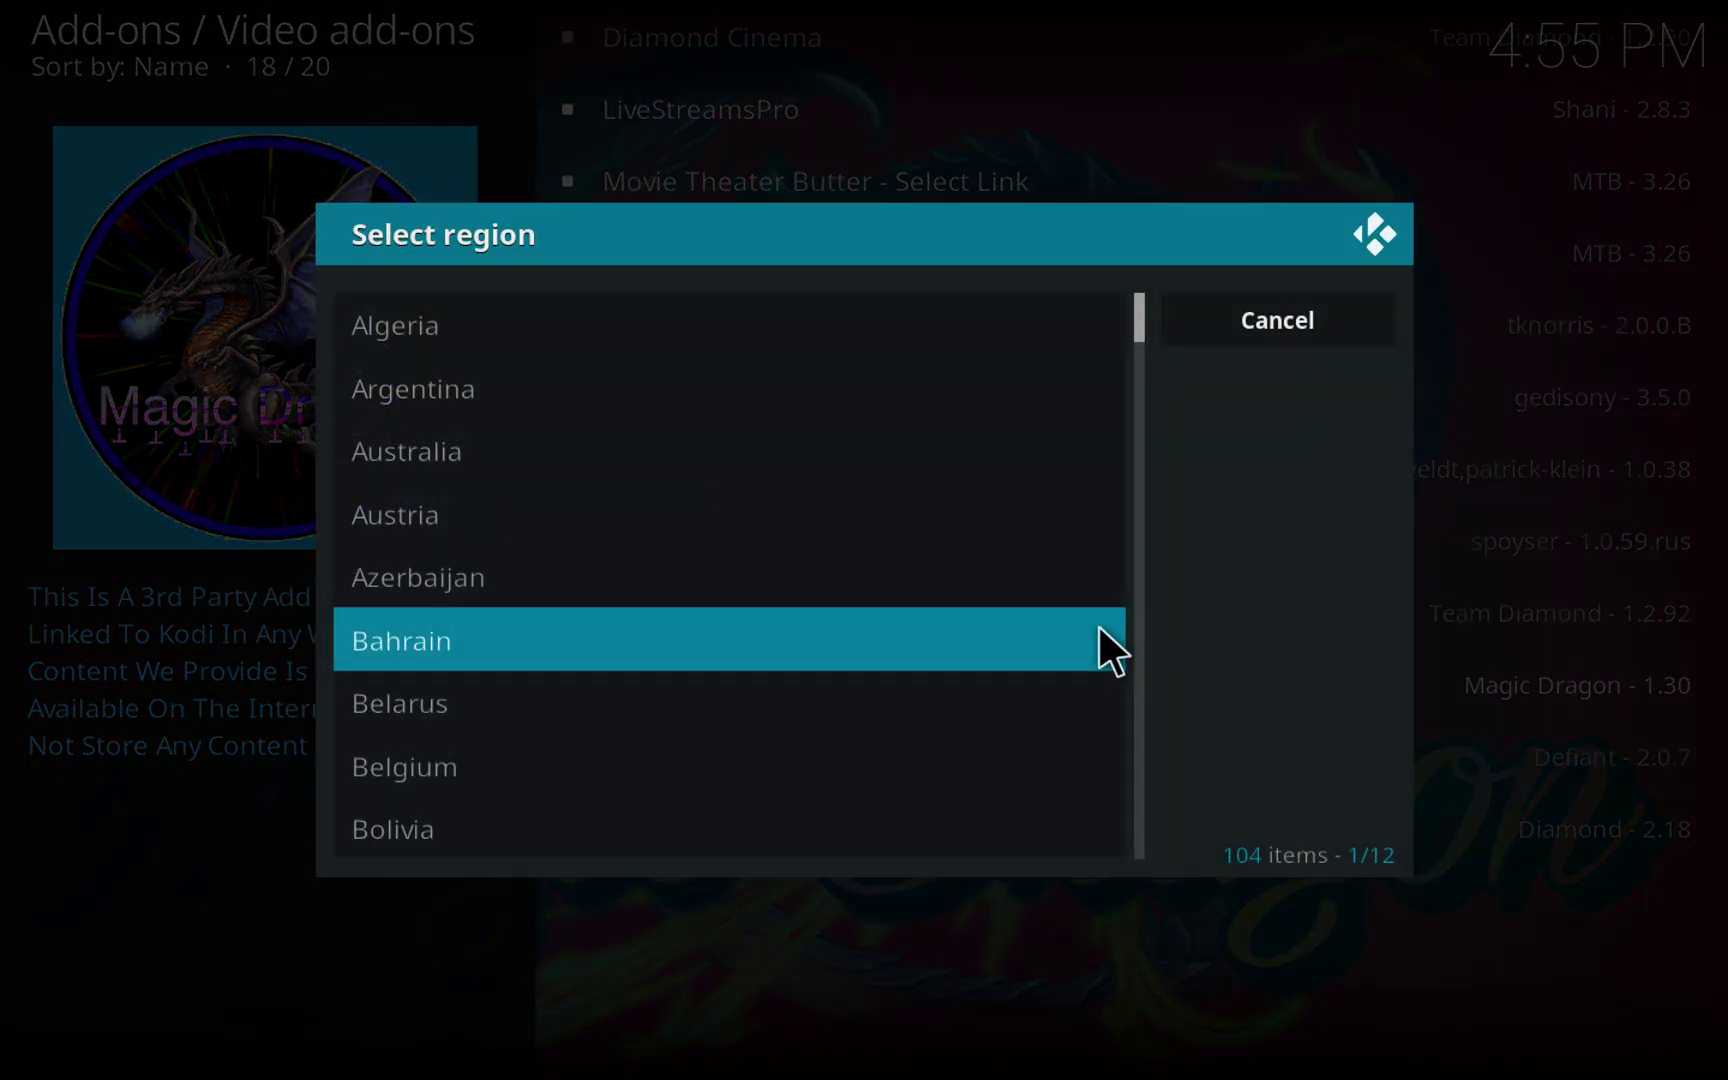
Set the YouTube region to United States and decline geolocation.
scroll(512, 639, down, 4)
scroll(511, 638, down, 16)
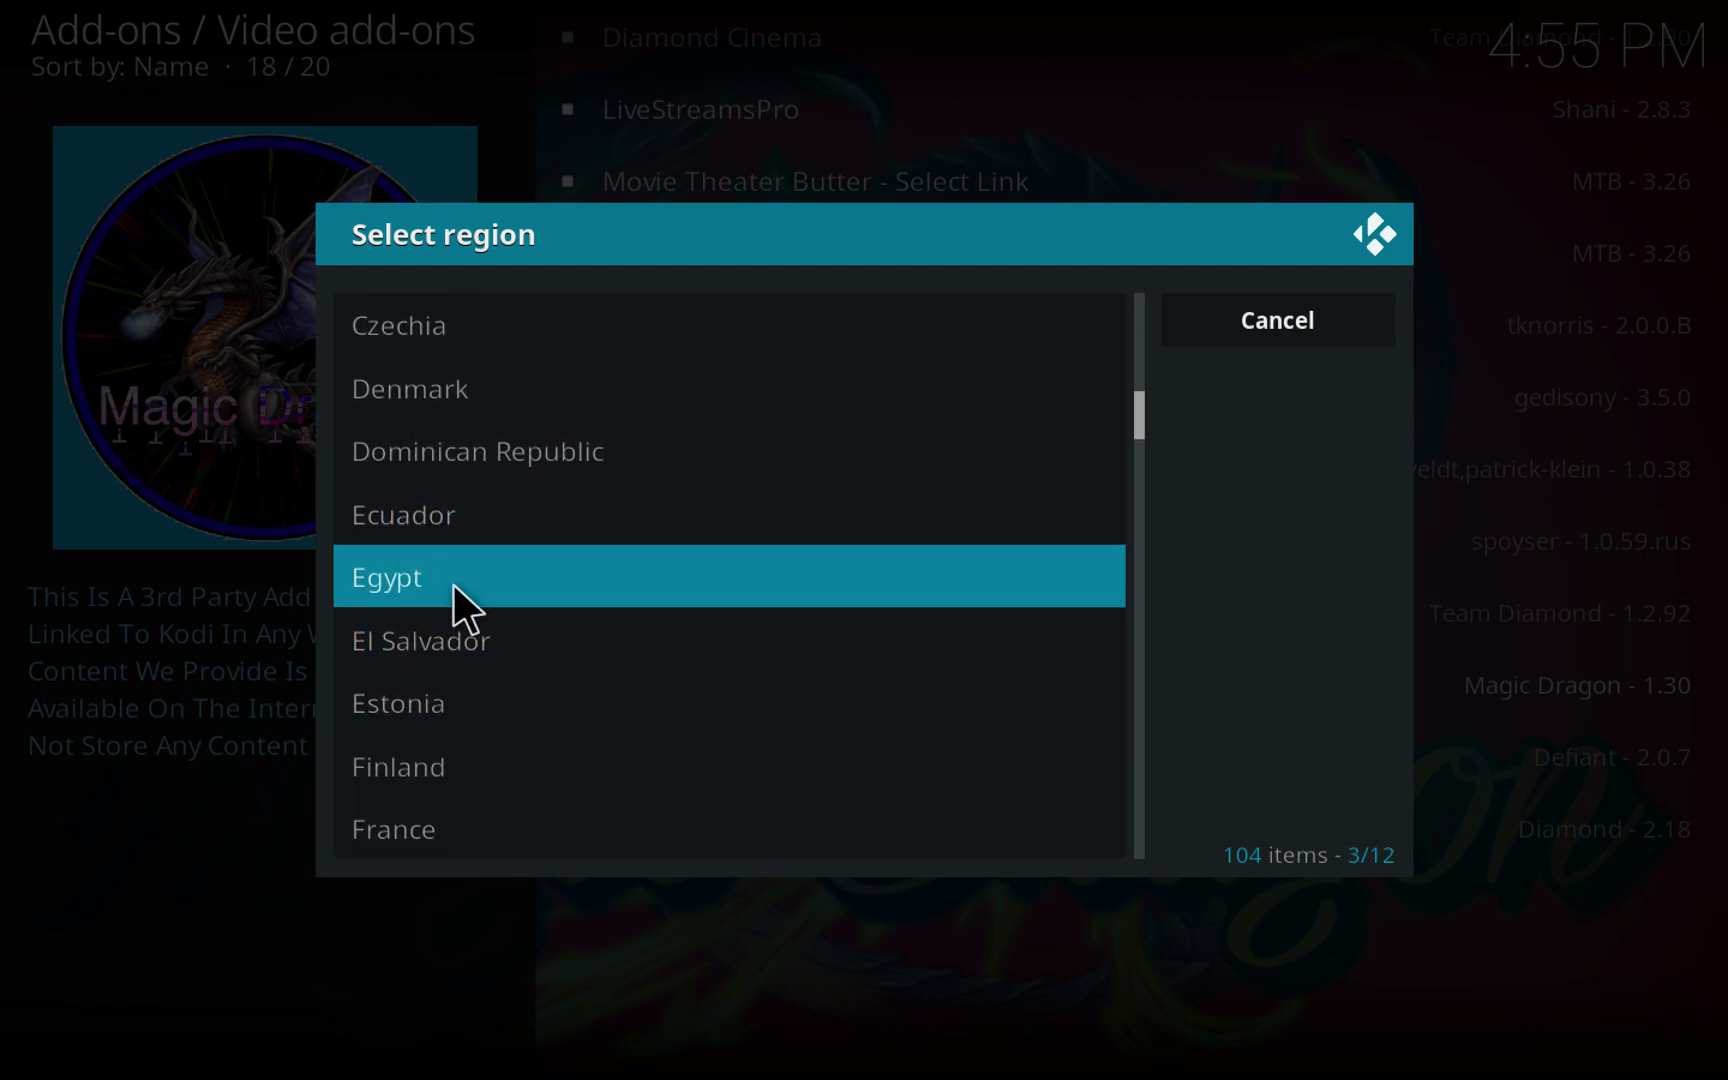
scroll(478, 643, down, 3)
scroll(478, 643, down, 4)
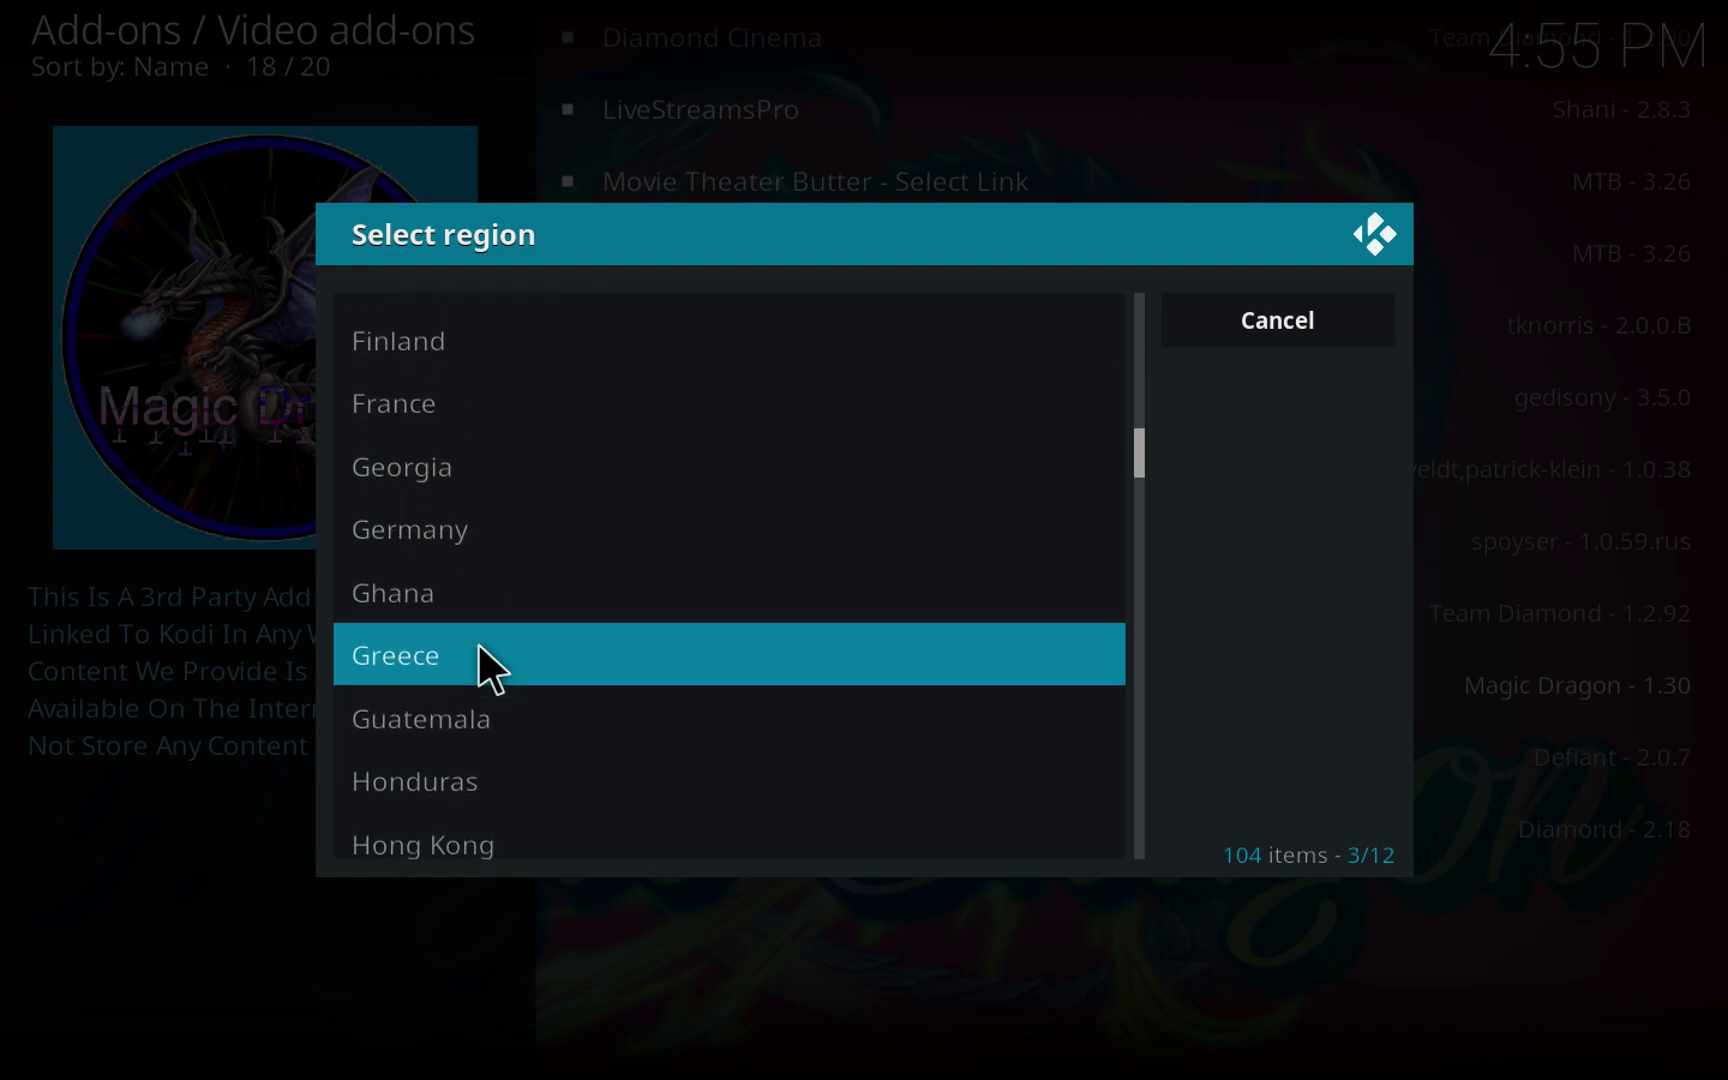
scroll(478, 642, down, 20)
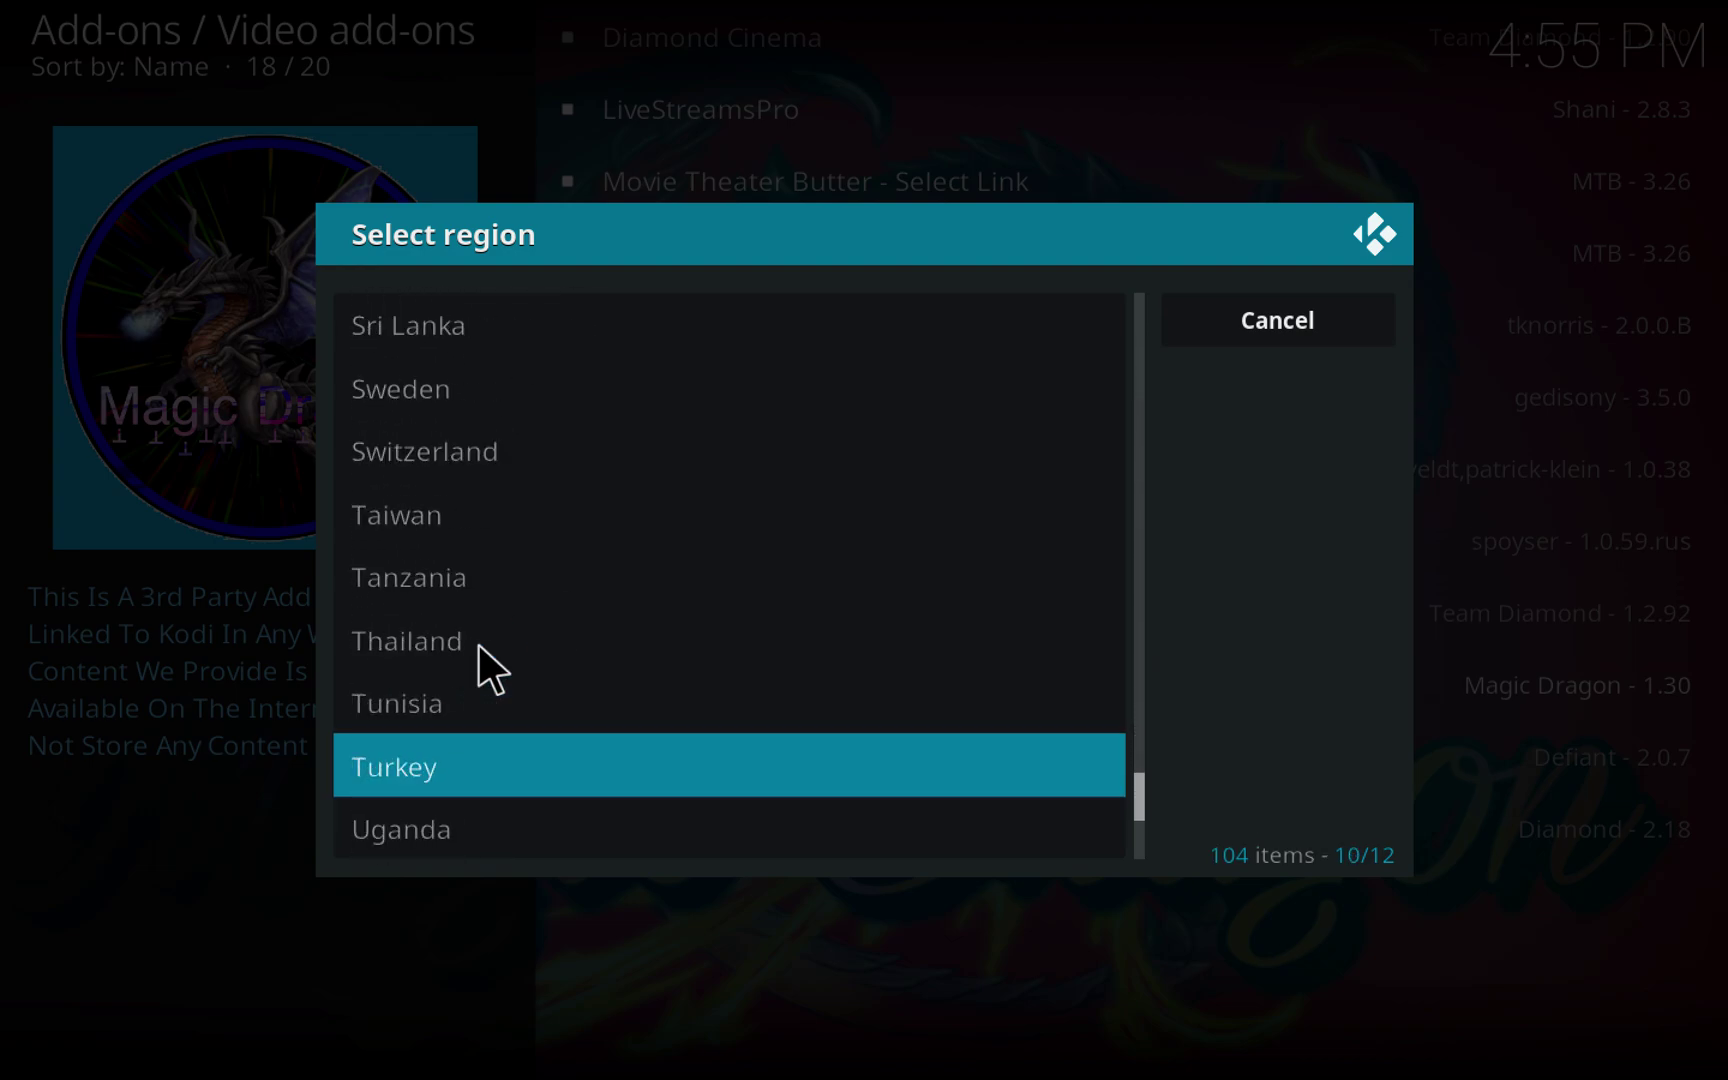
scroll(478, 643, down, 6)
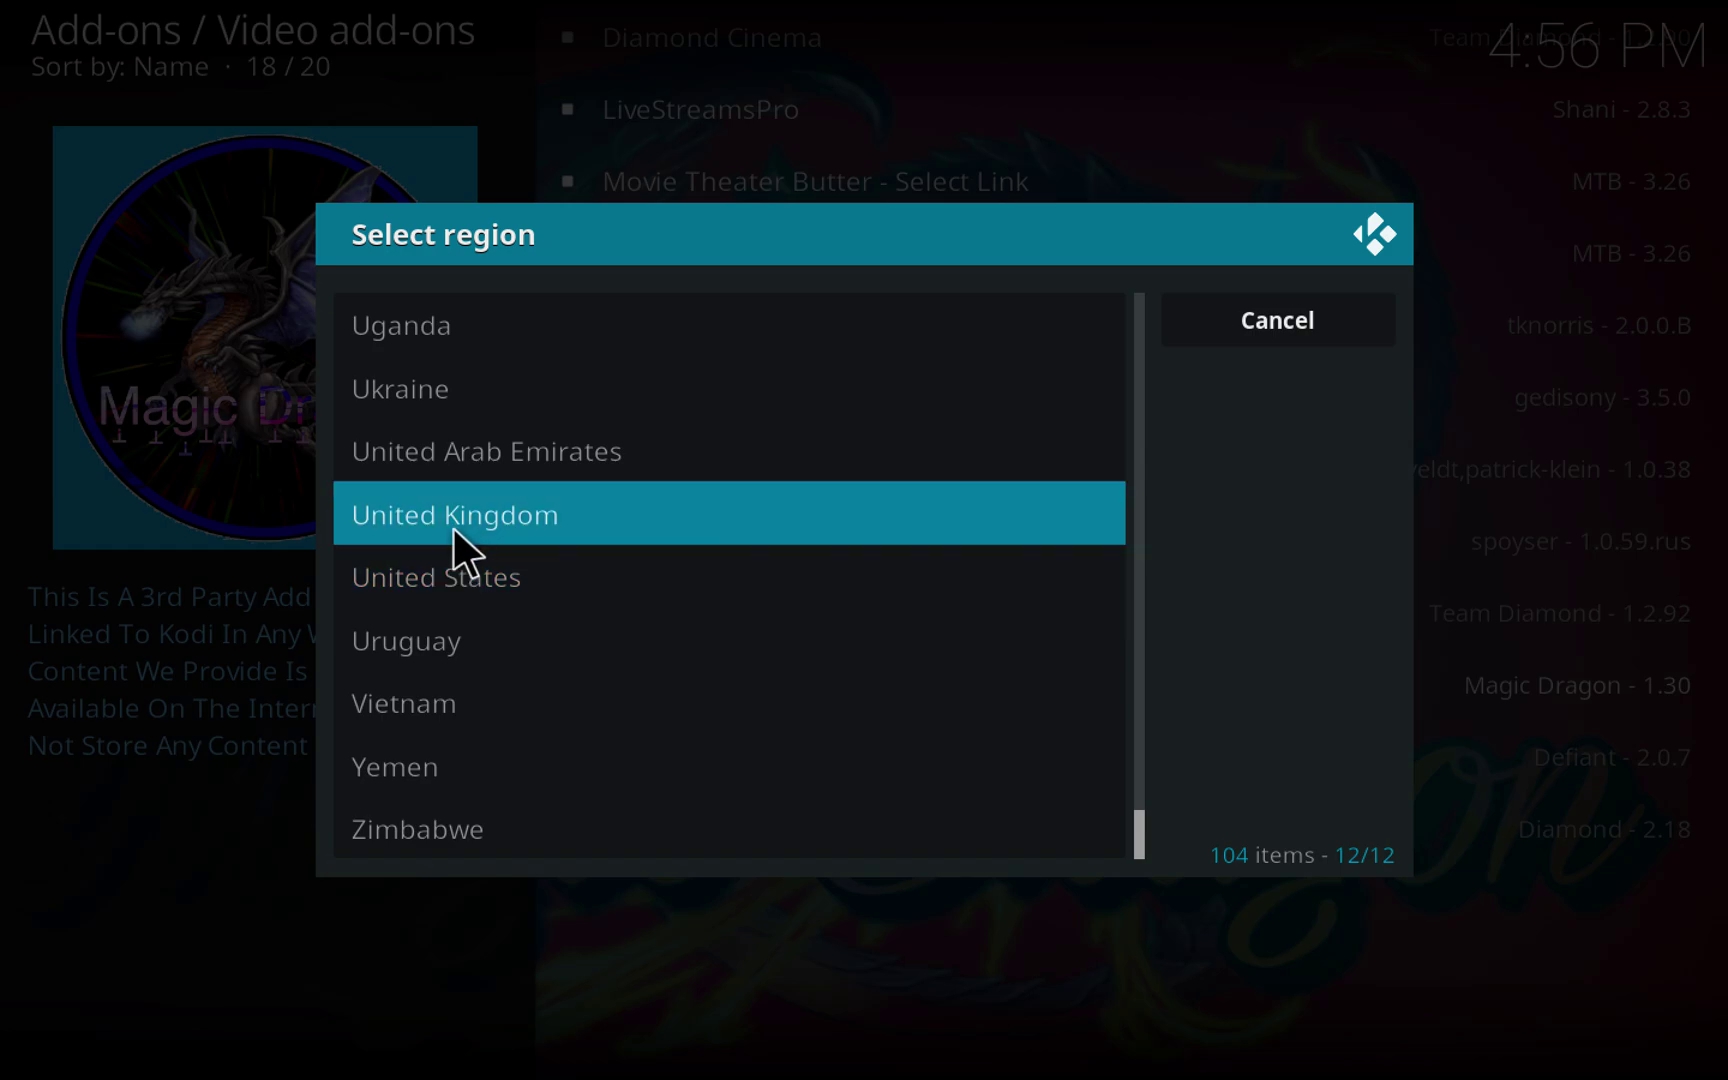
click(455, 576)
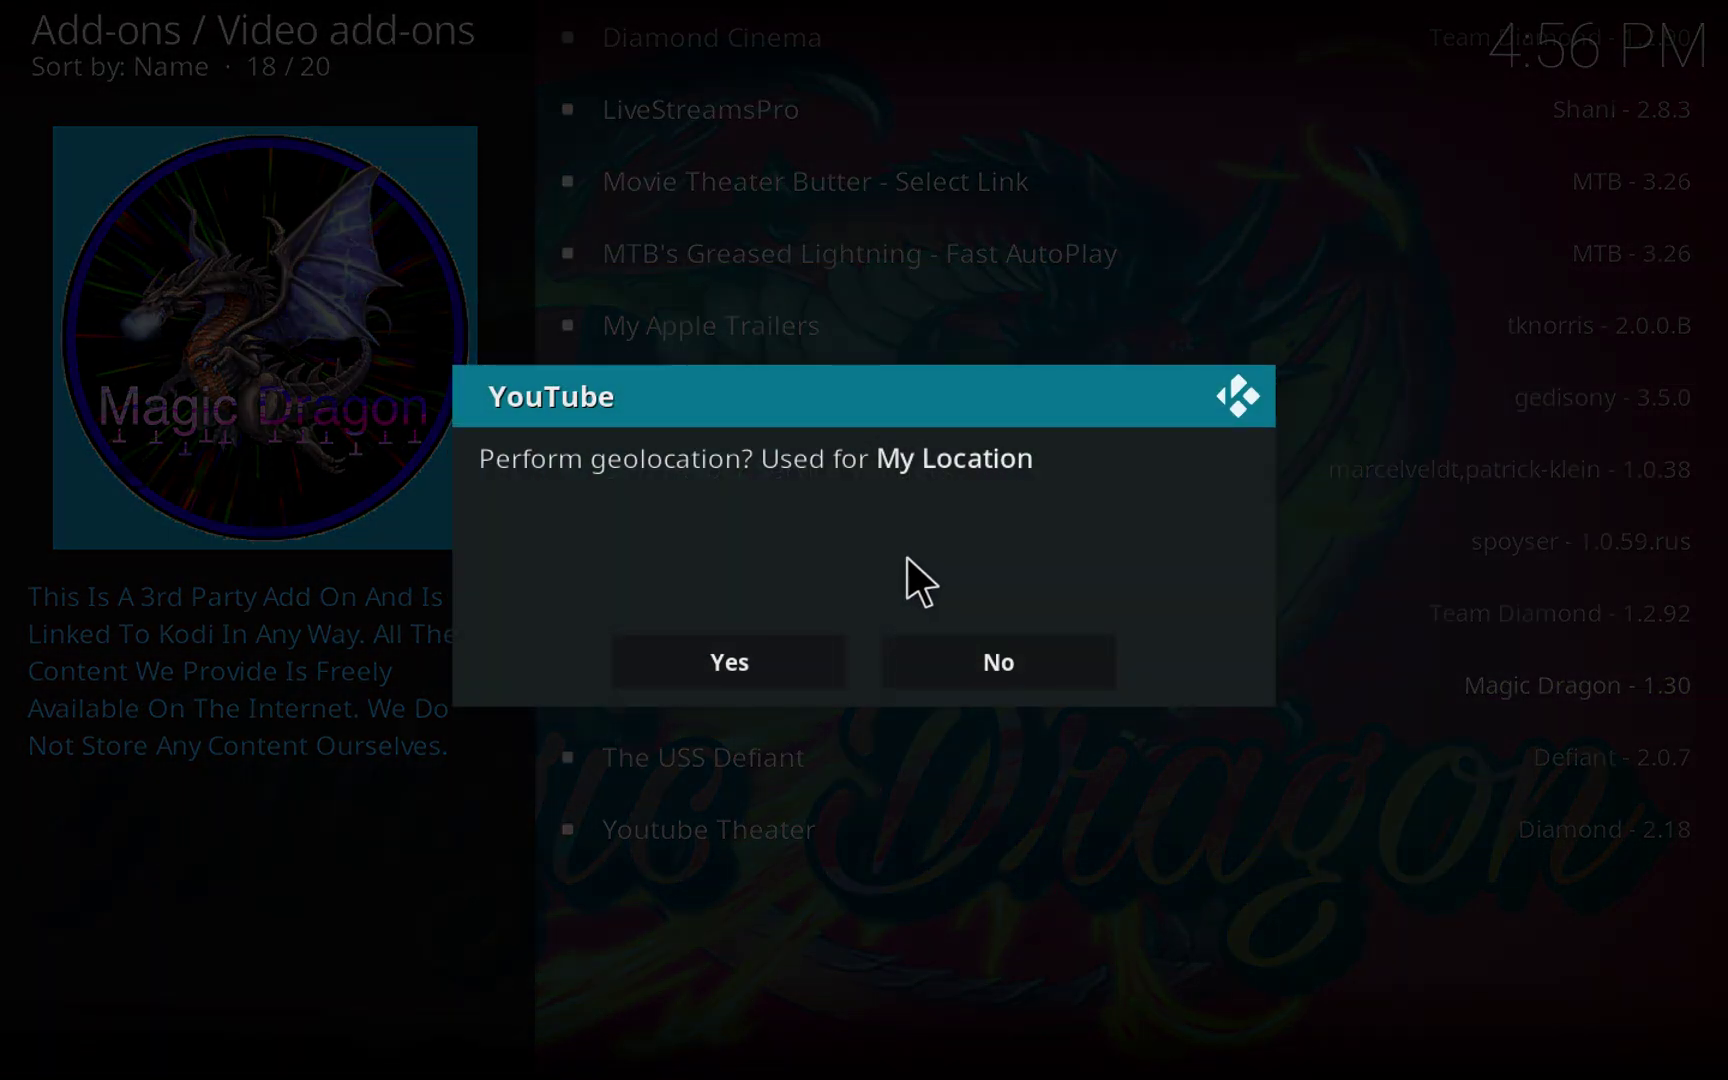
click(1005, 650)
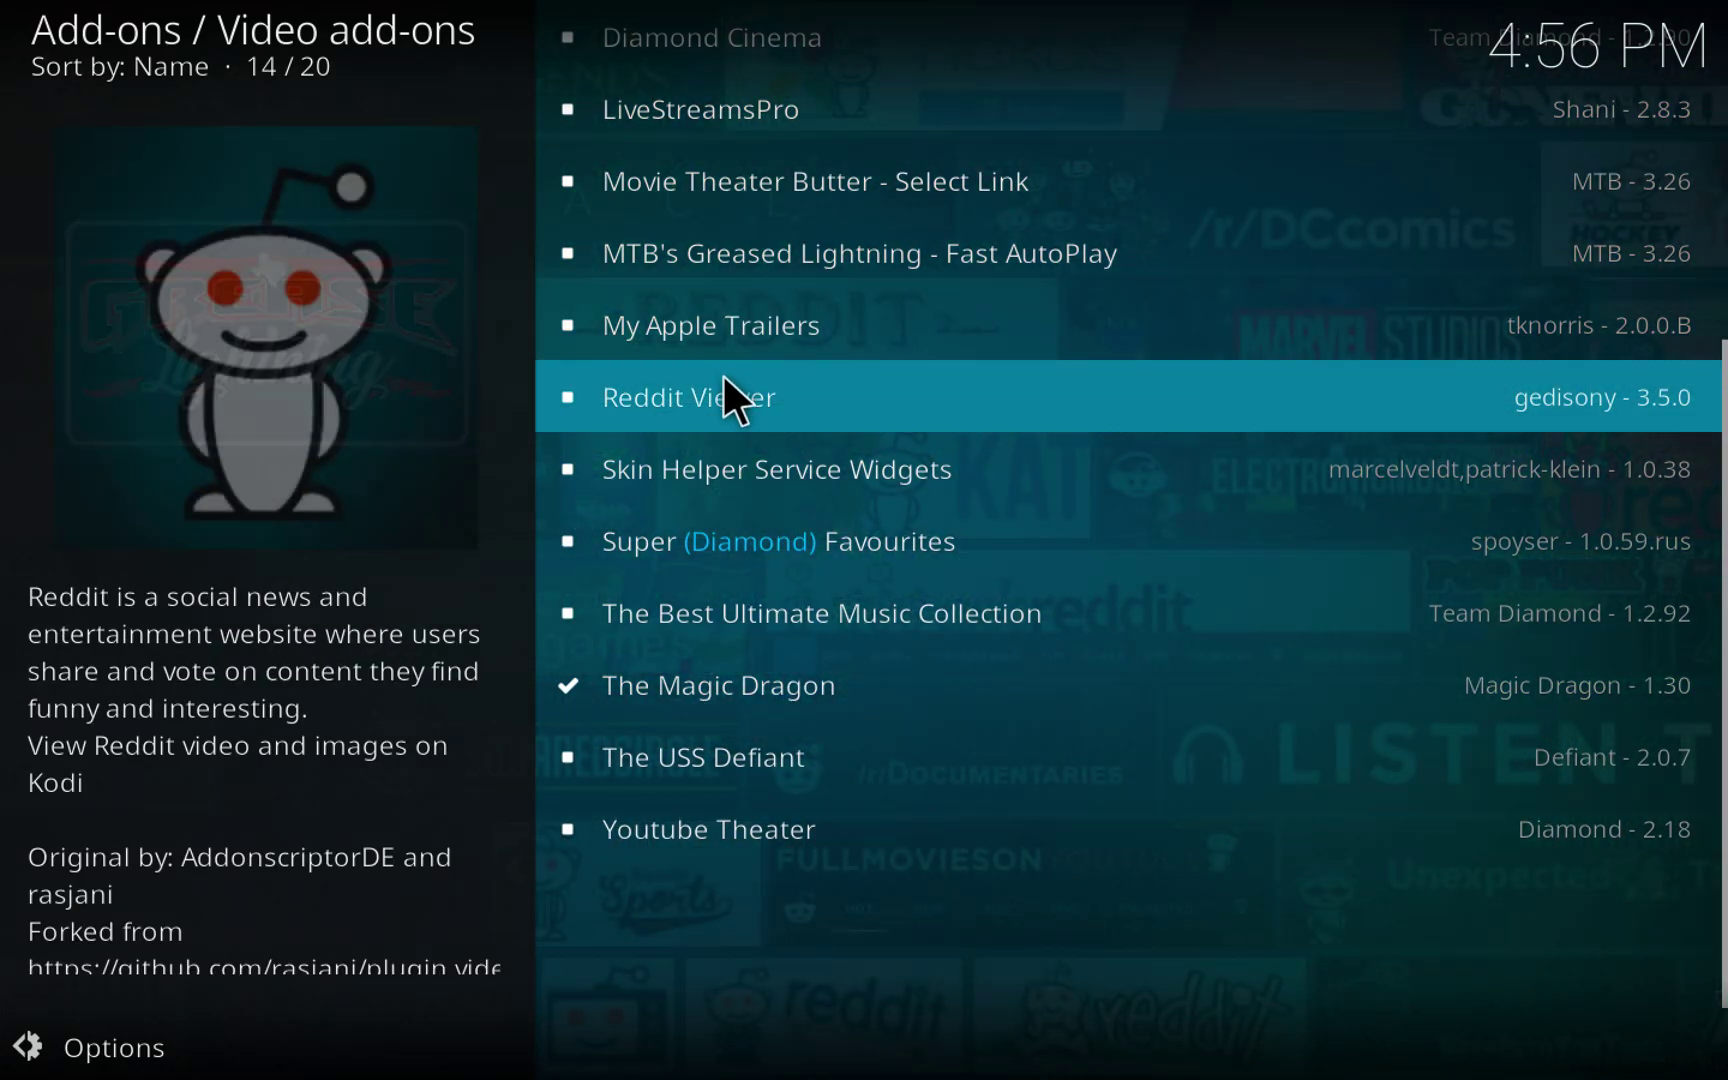
Back out to the main Add-ons screen and launch The Magic Dragon.
scroll(724, 380, up, 10)
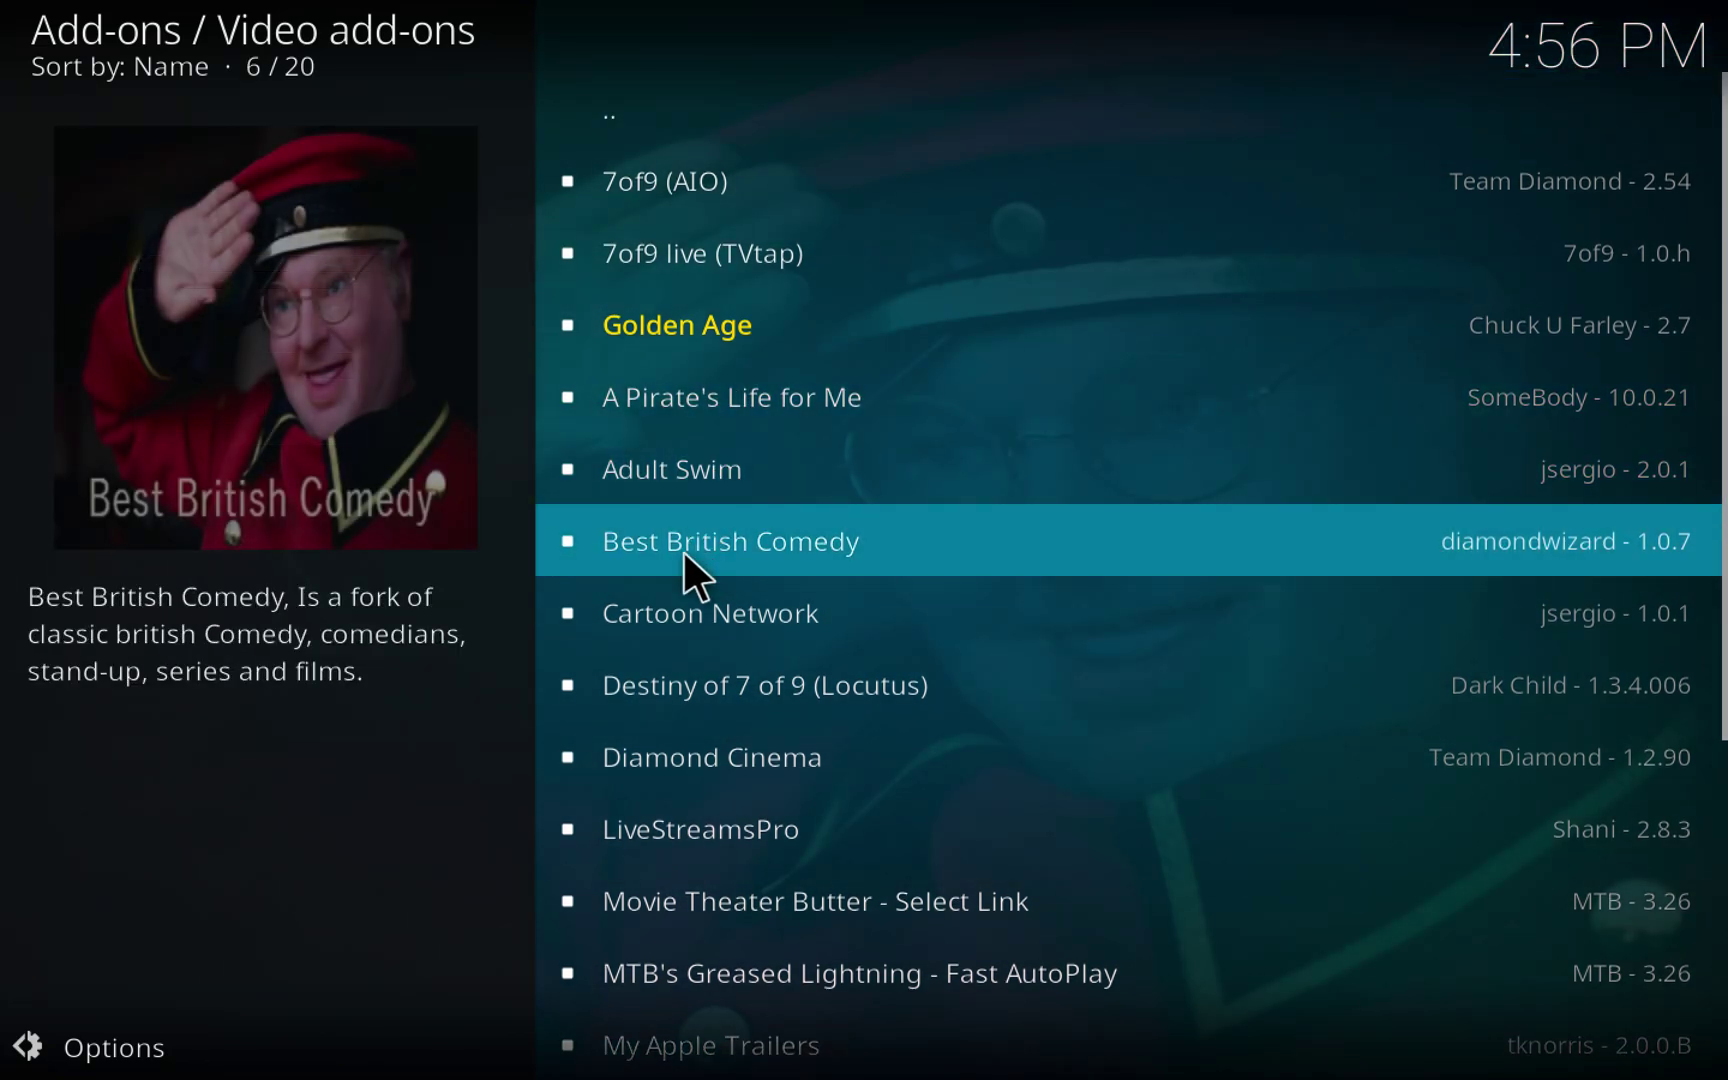
key(BackSpace)
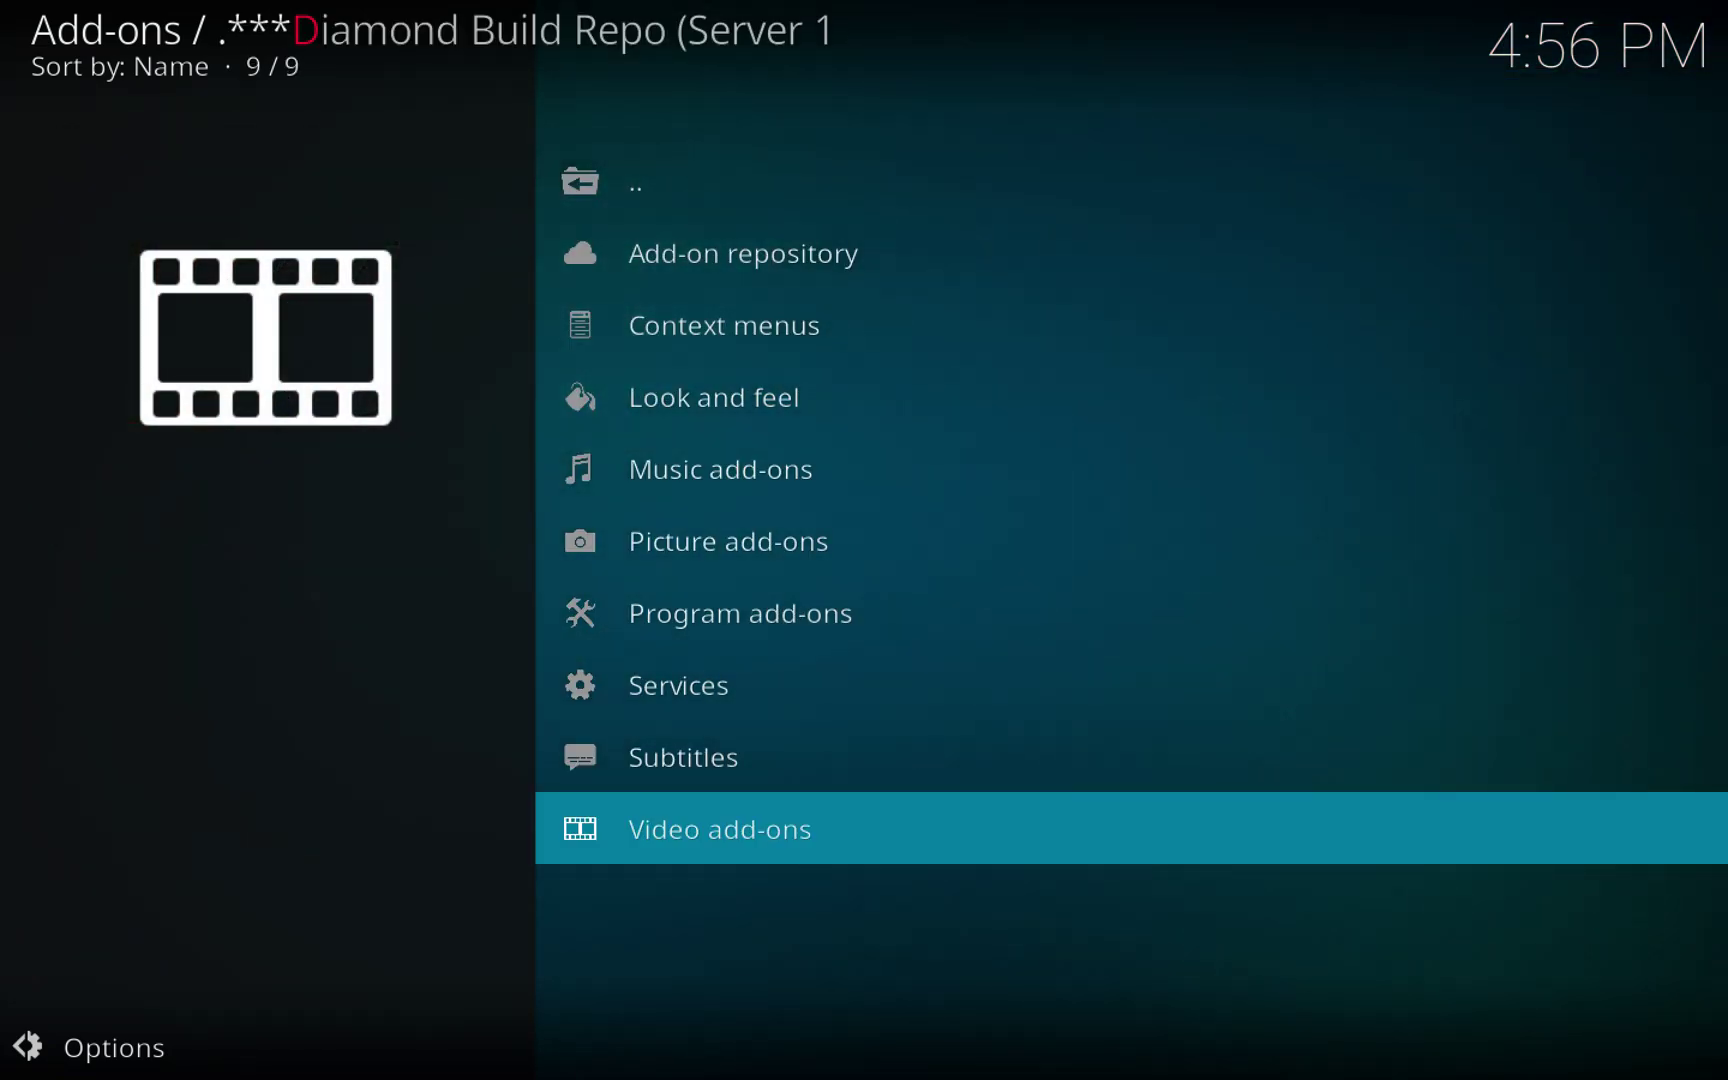
key(BackSpace)
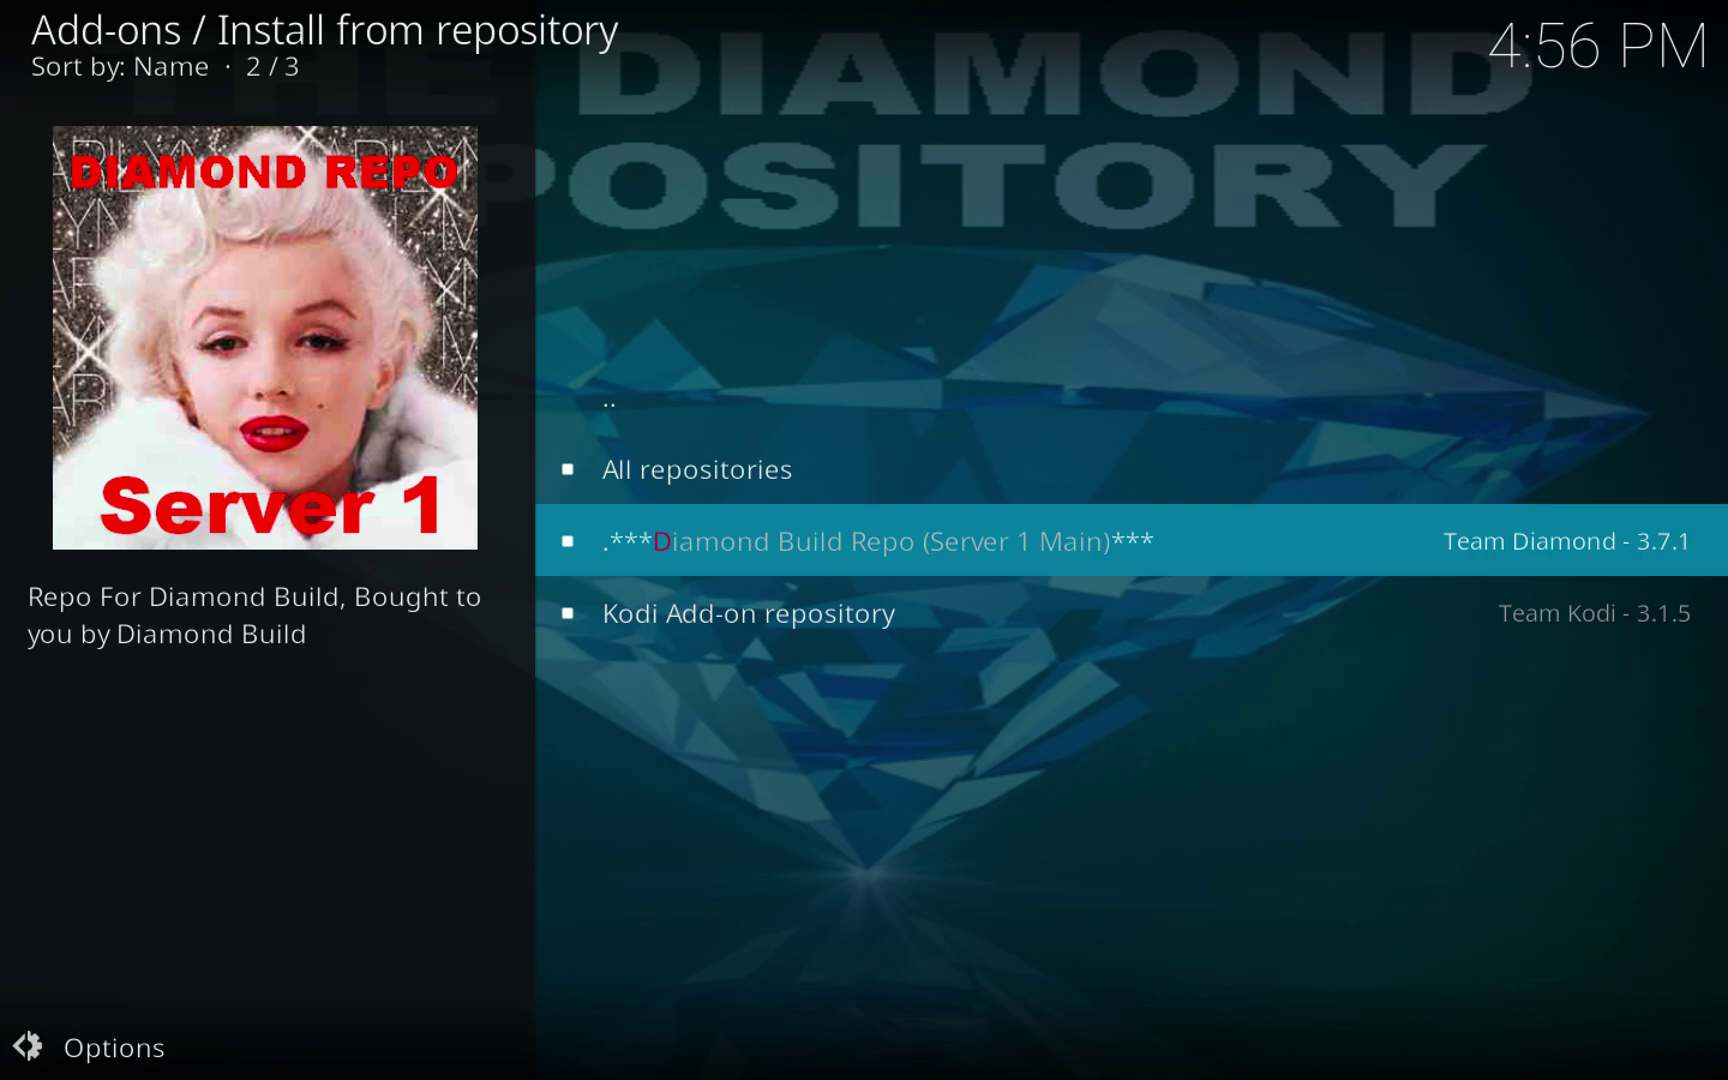
key(BackSpace)
key(BackSpace)
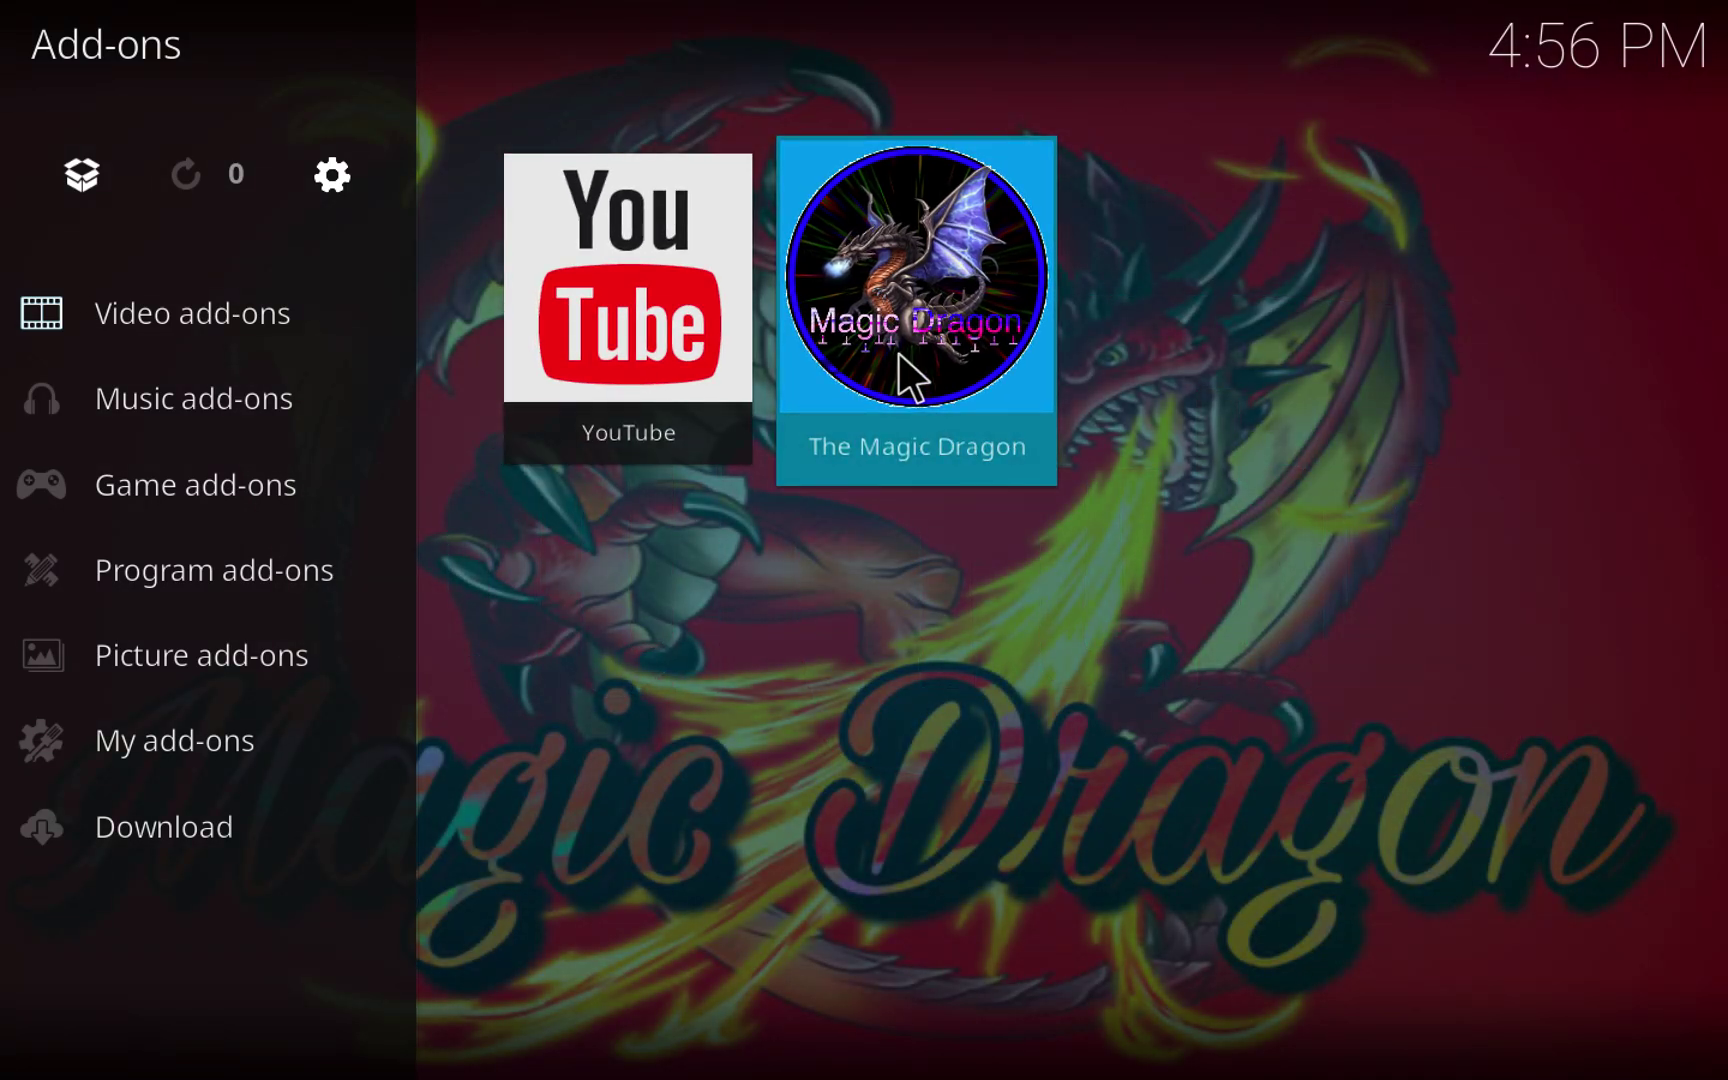
click(899, 354)
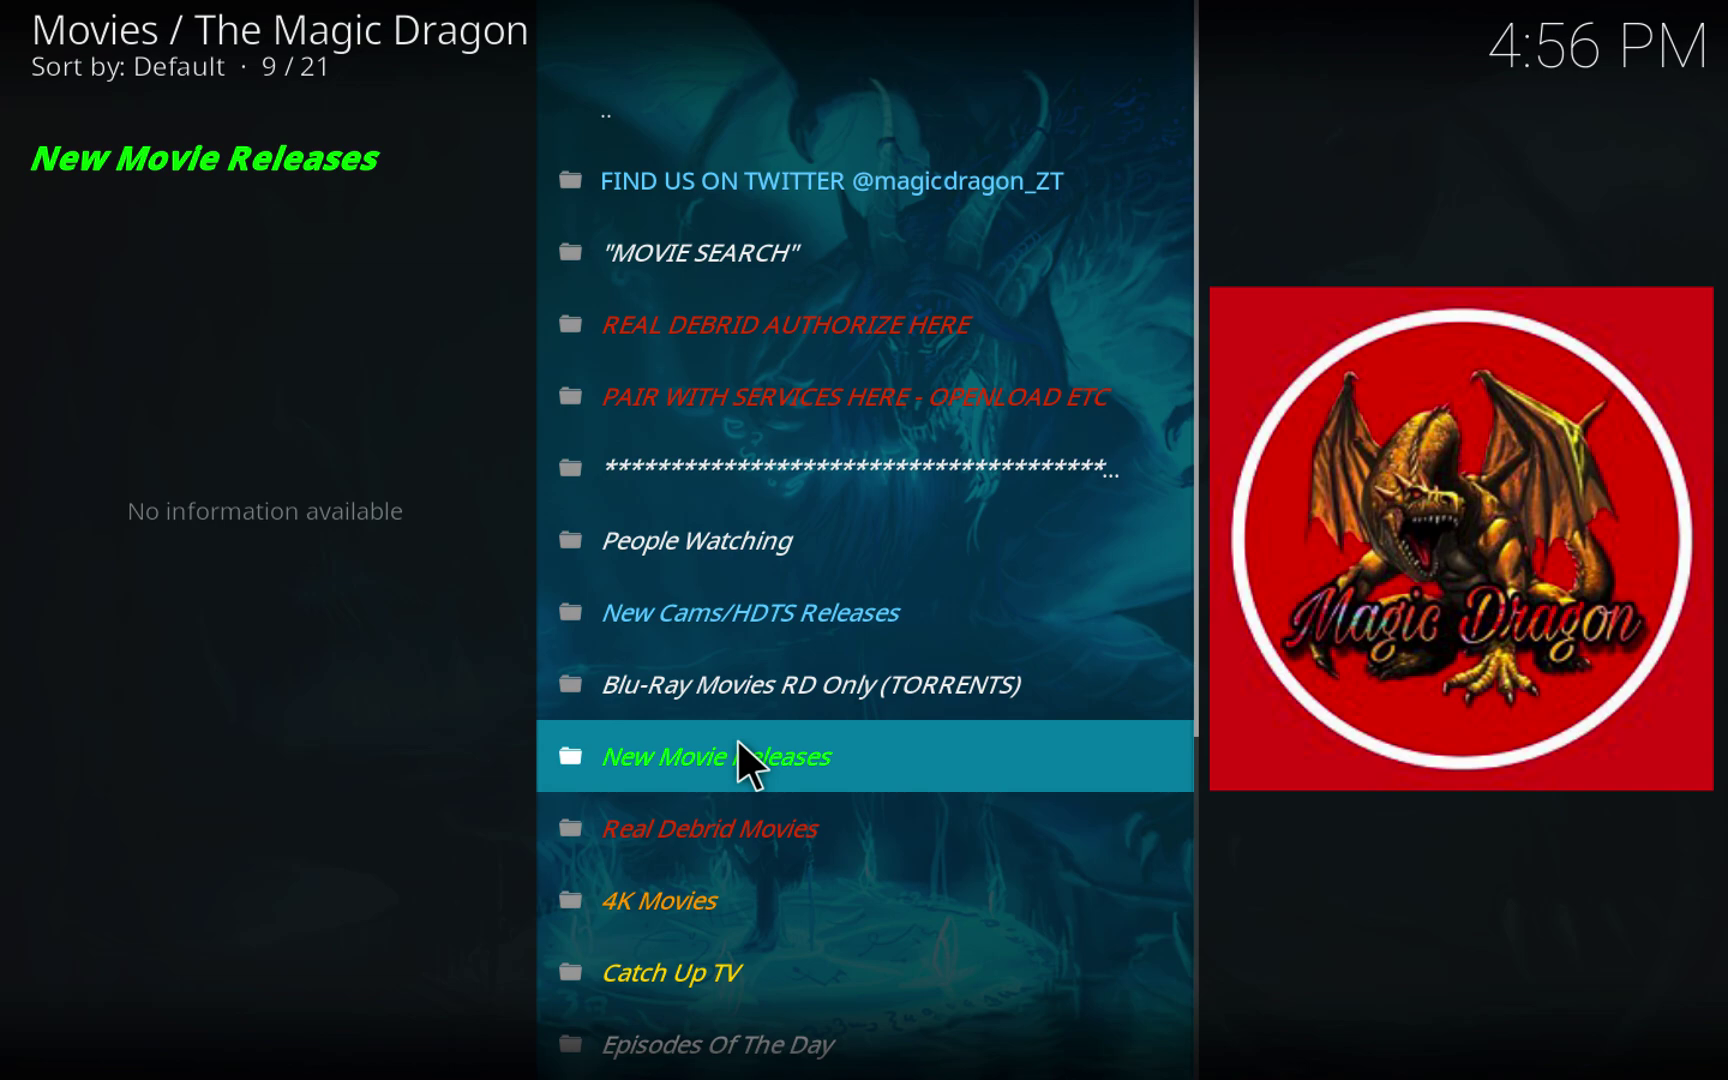
Open New Movie Releases and select Rocketman (2019) to list its sources.
click(738, 757)
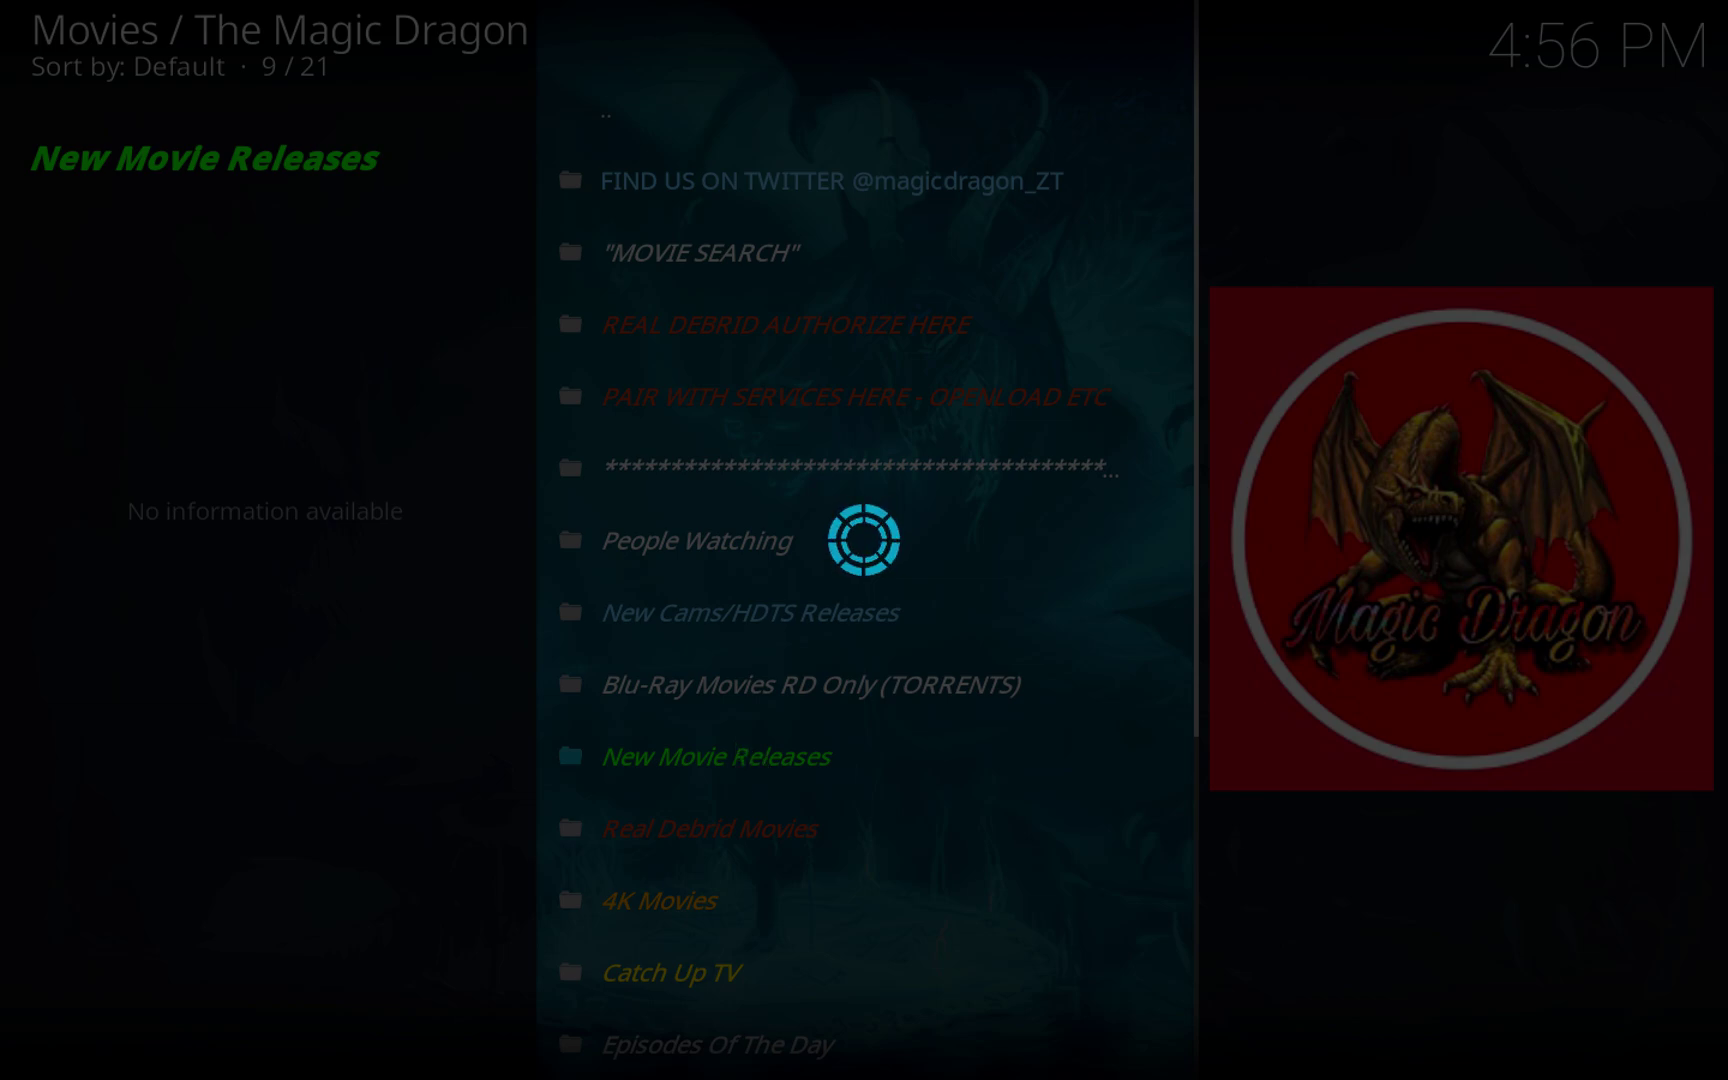
key(ctrl+Up)
click(1501, 886)
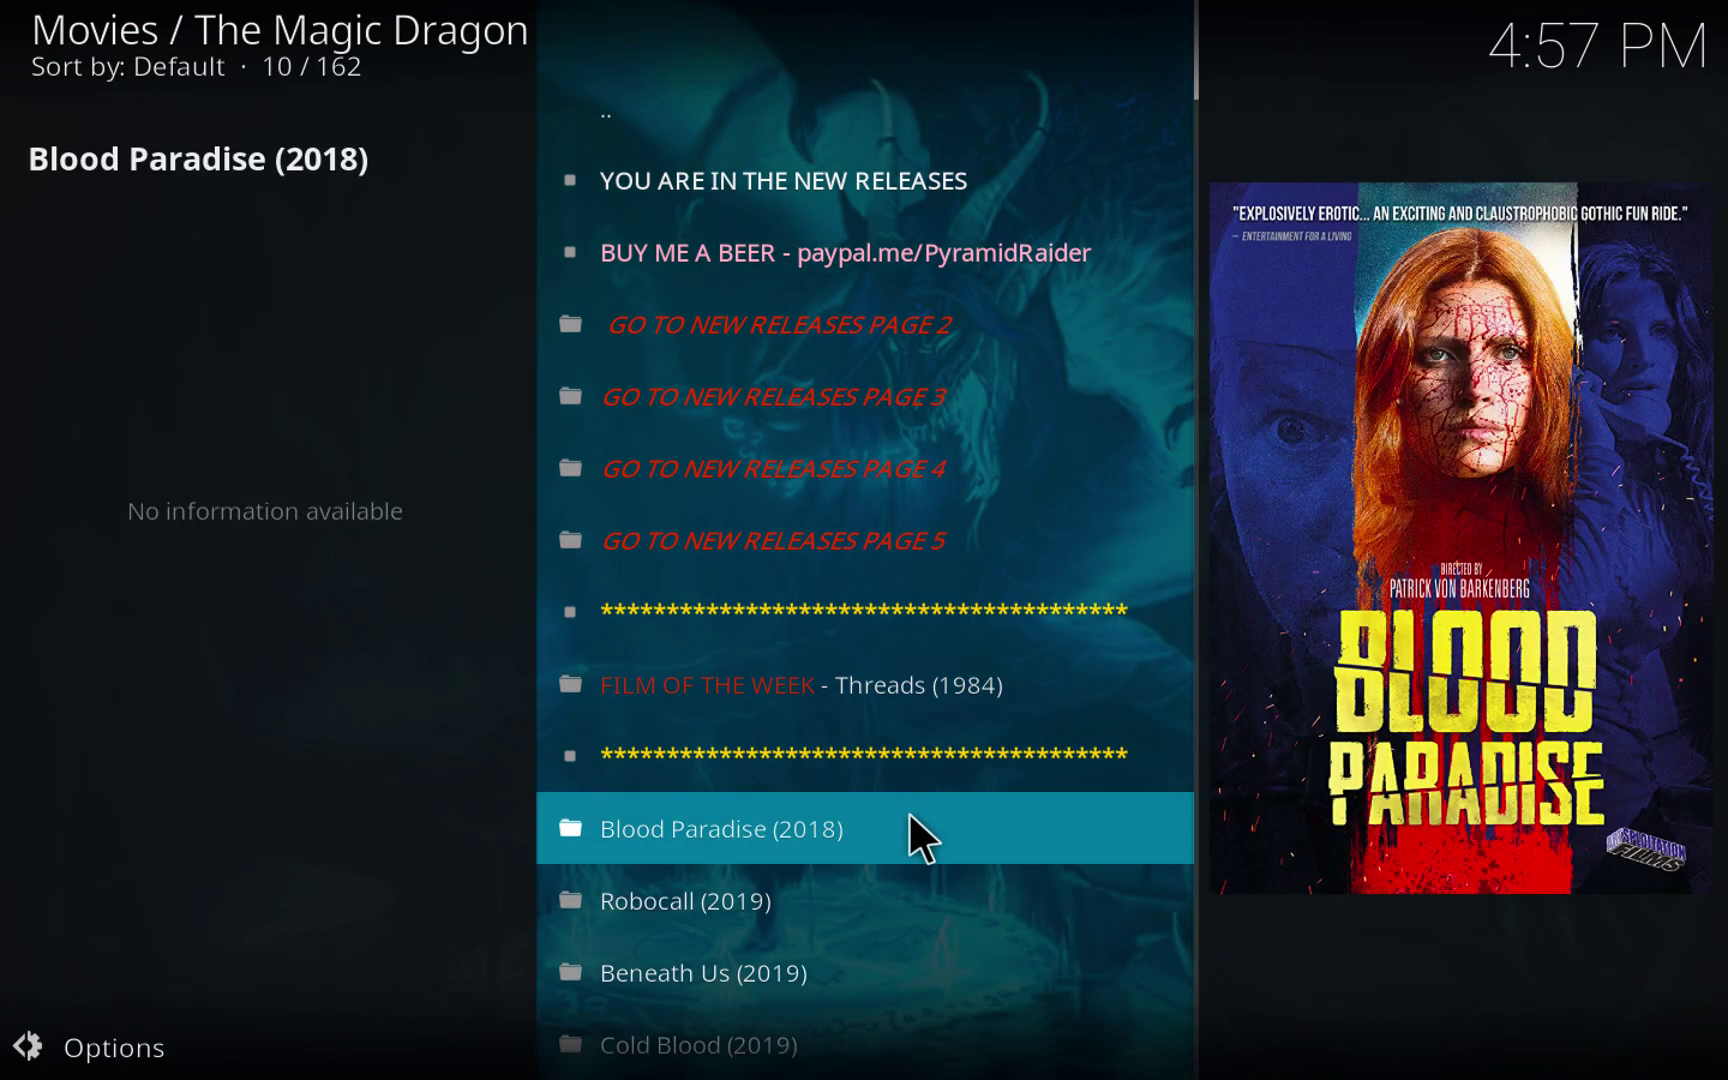
scroll(910, 815, down, 3)
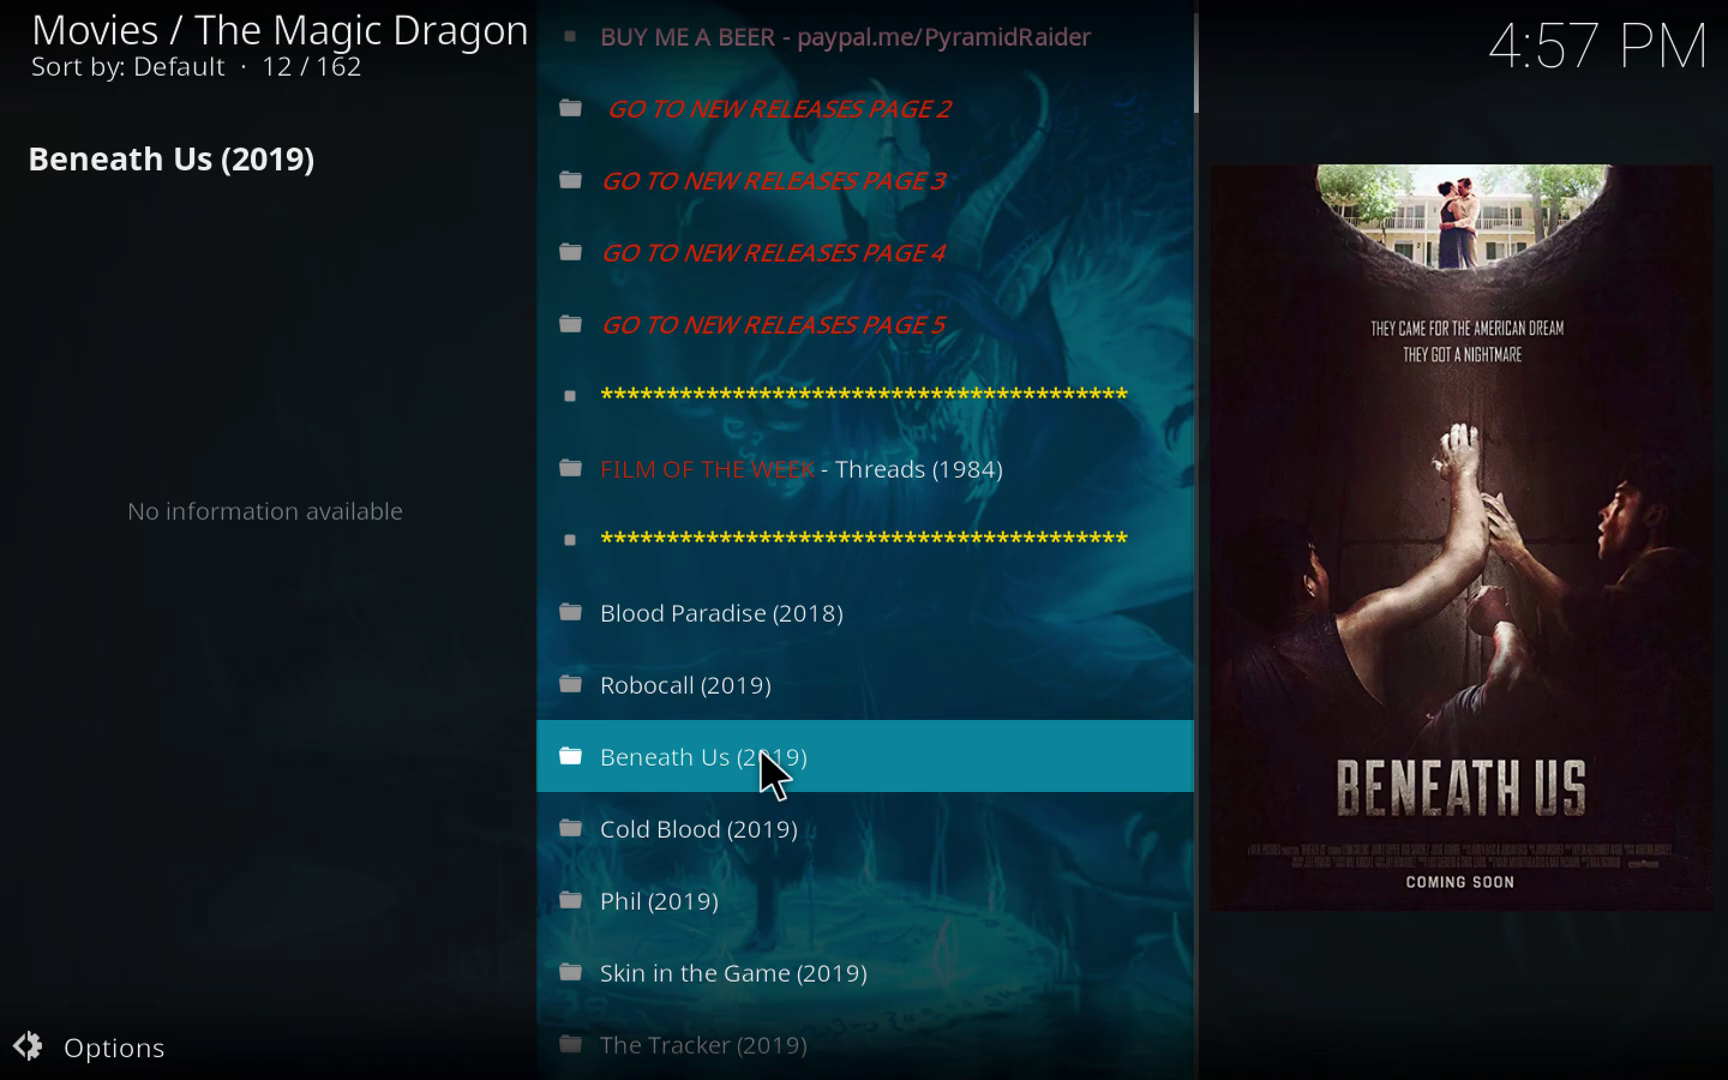
scroll(769, 760, down, 6)
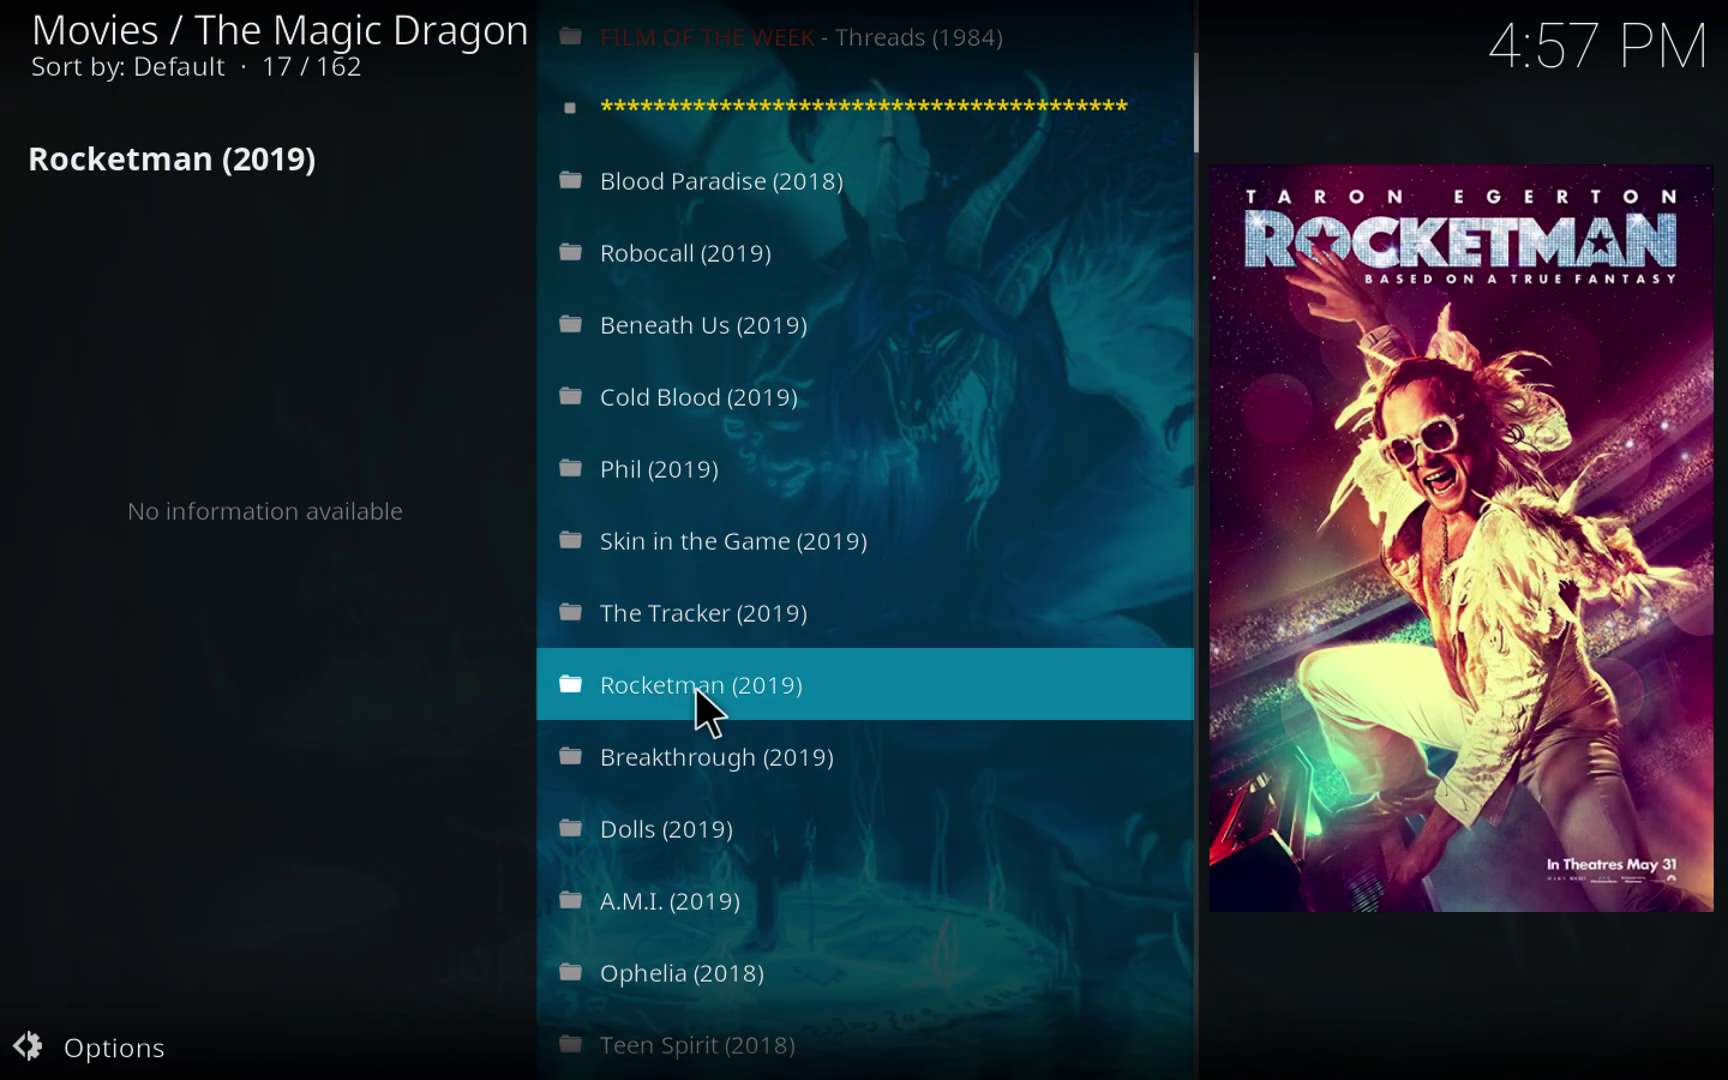
click(698, 687)
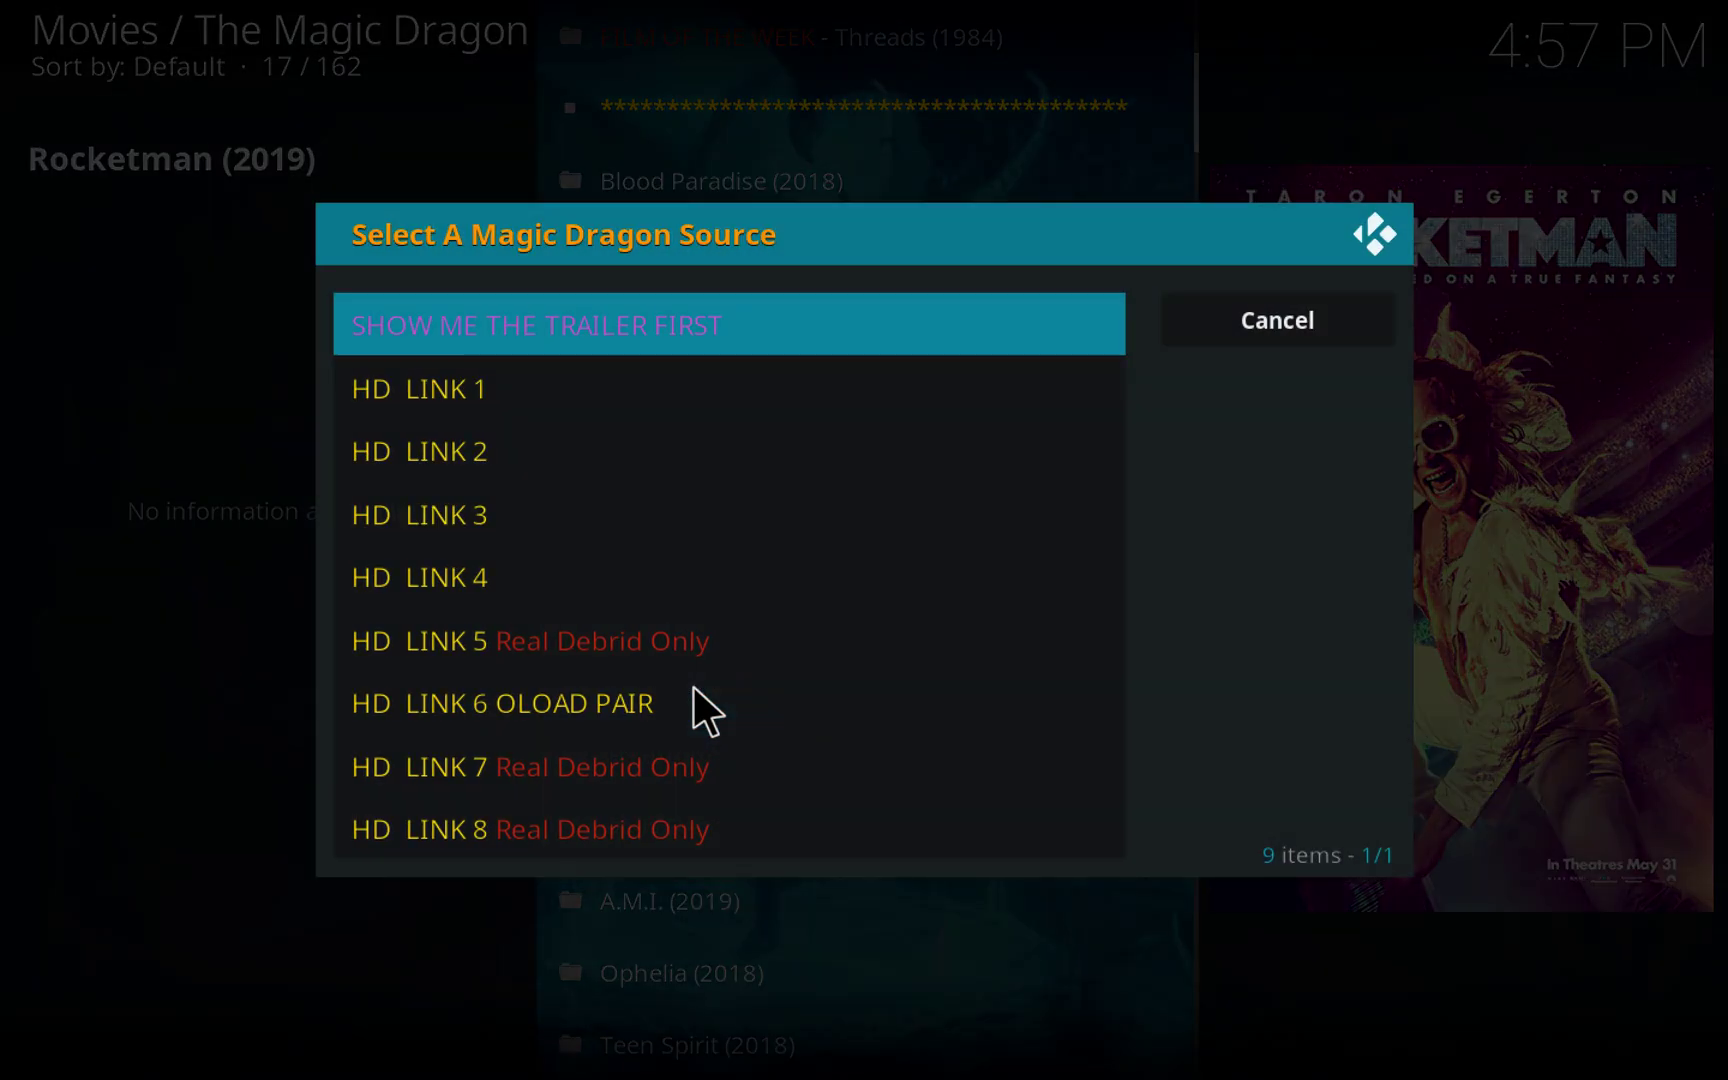
Stream Rocketman (2019) from HD LINK 1.
click(465, 385)
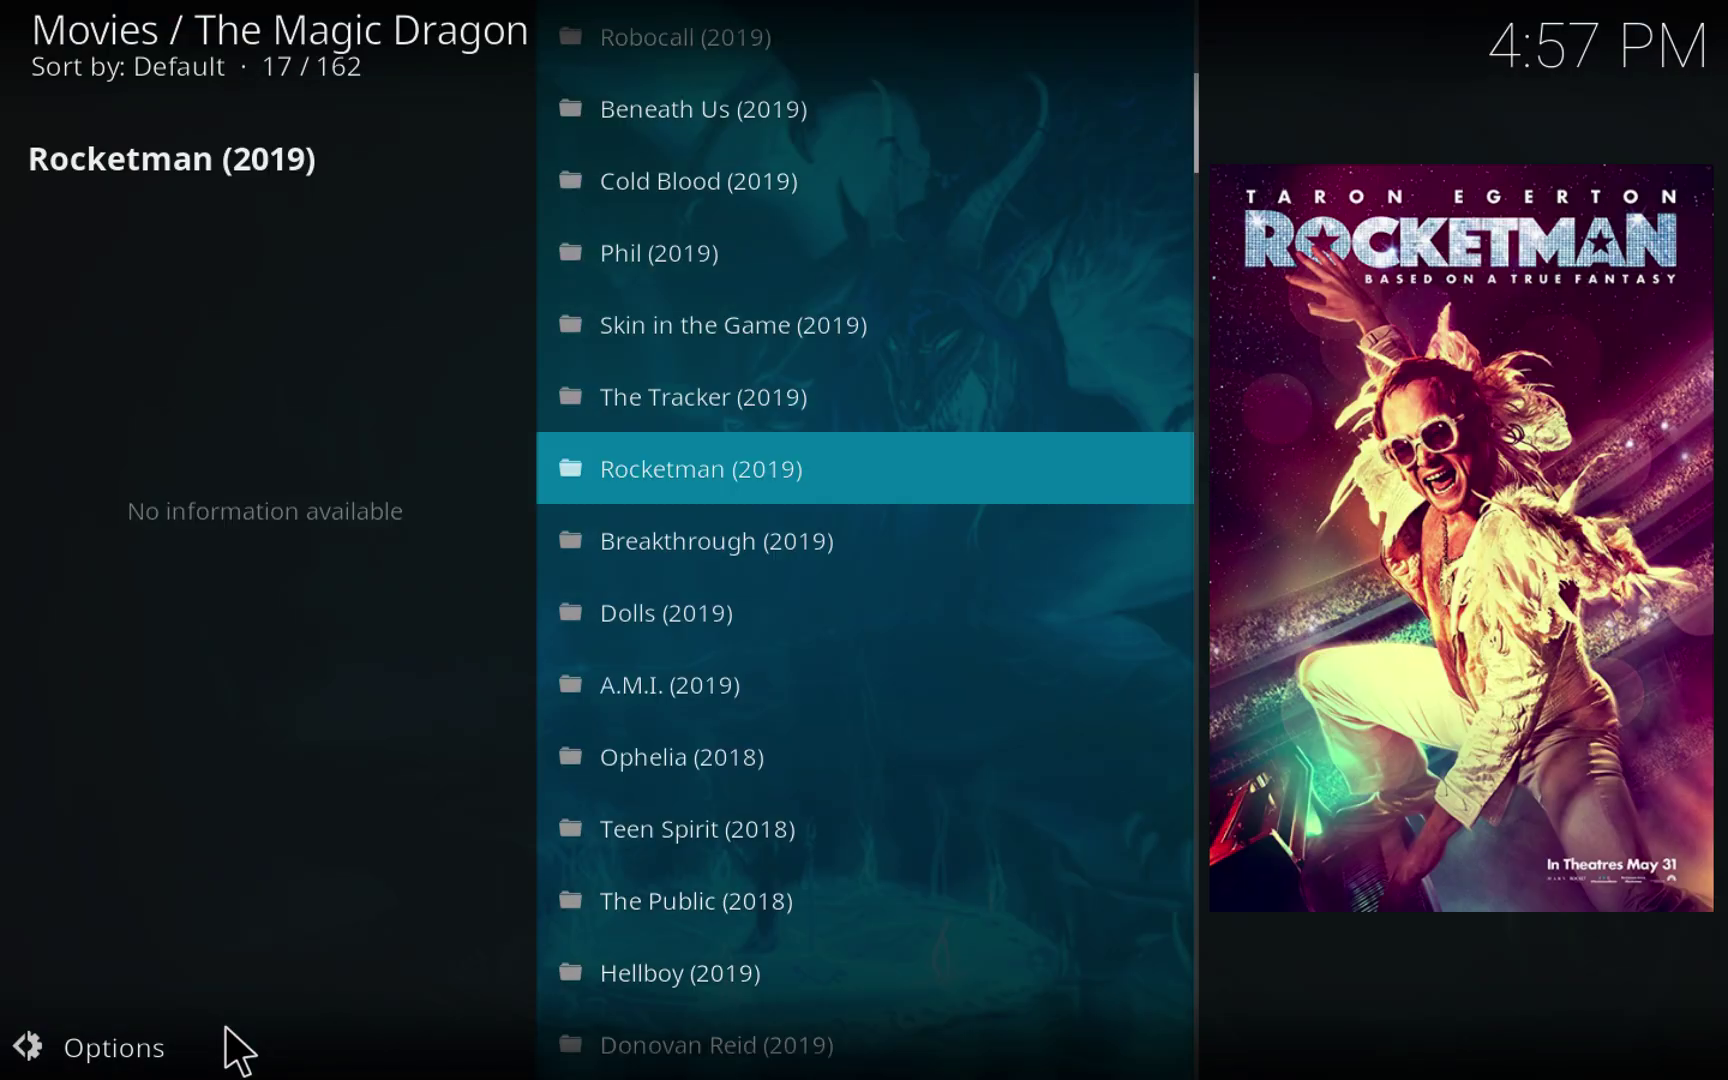
Back out of The Magic Dragon to the Home screen, where it appears beside YouTube under Video add-ons.
key(BackSpace)
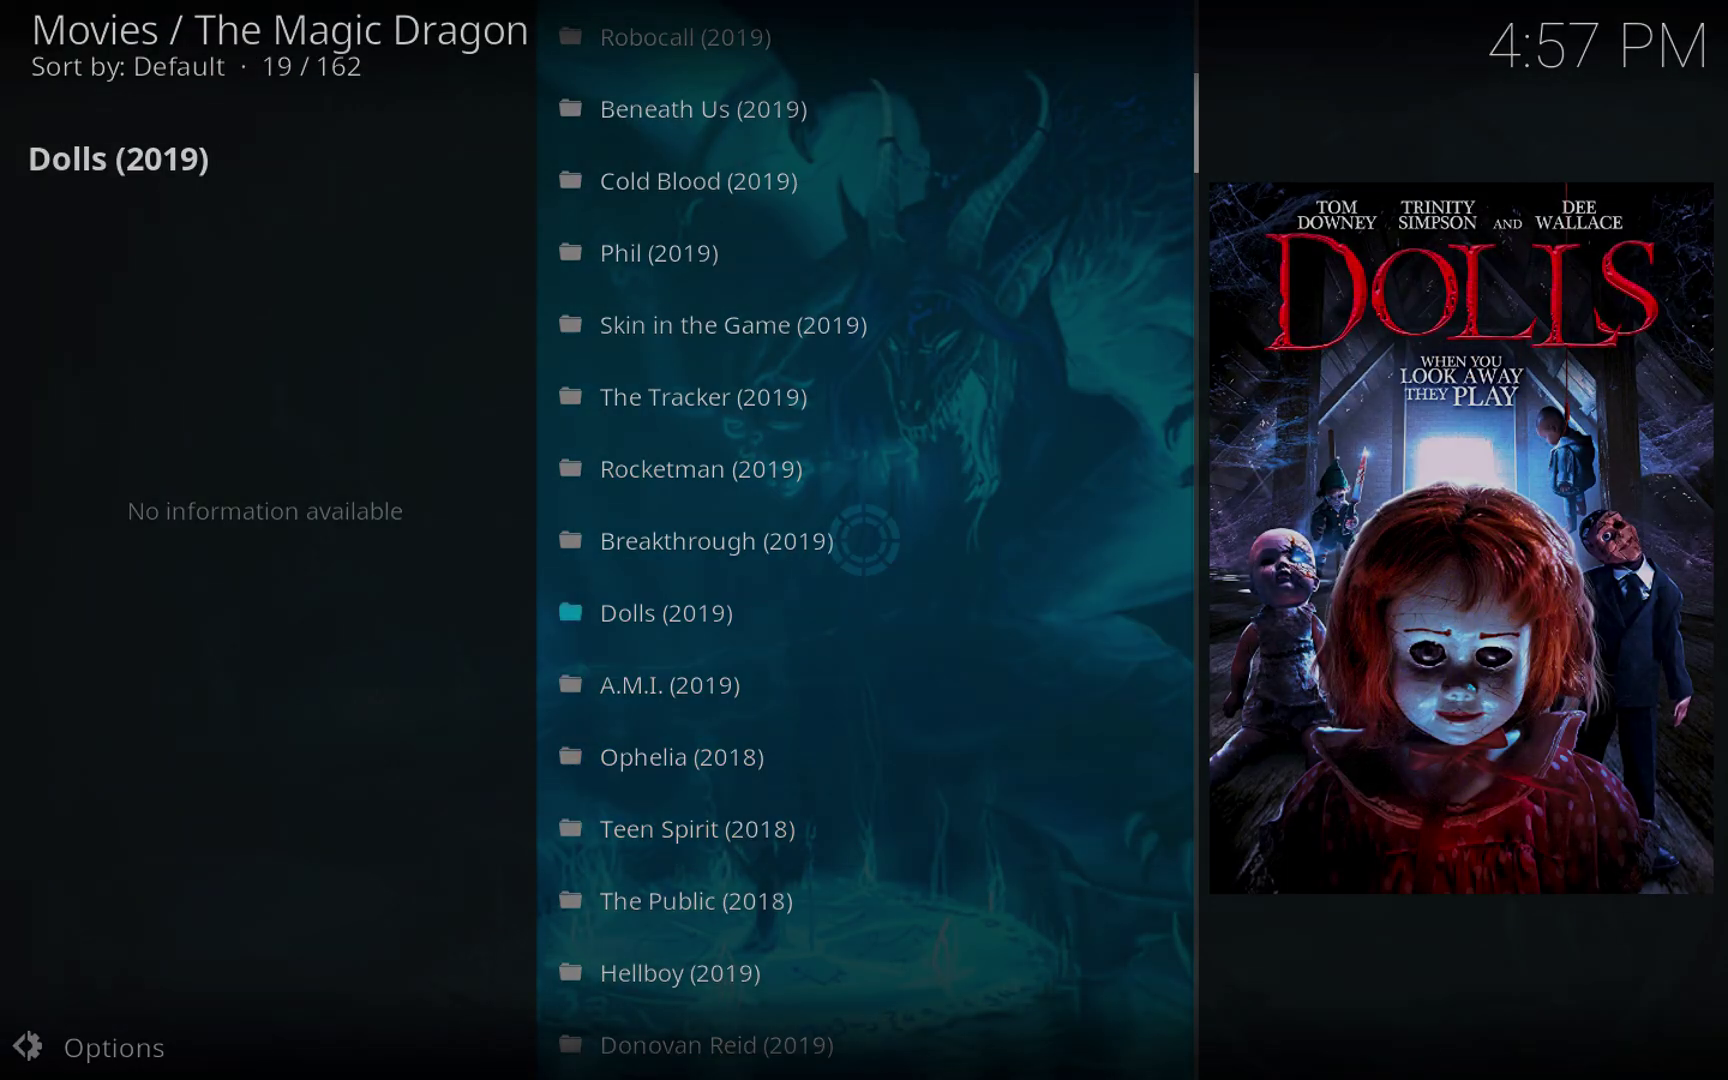
key(BackSpace)
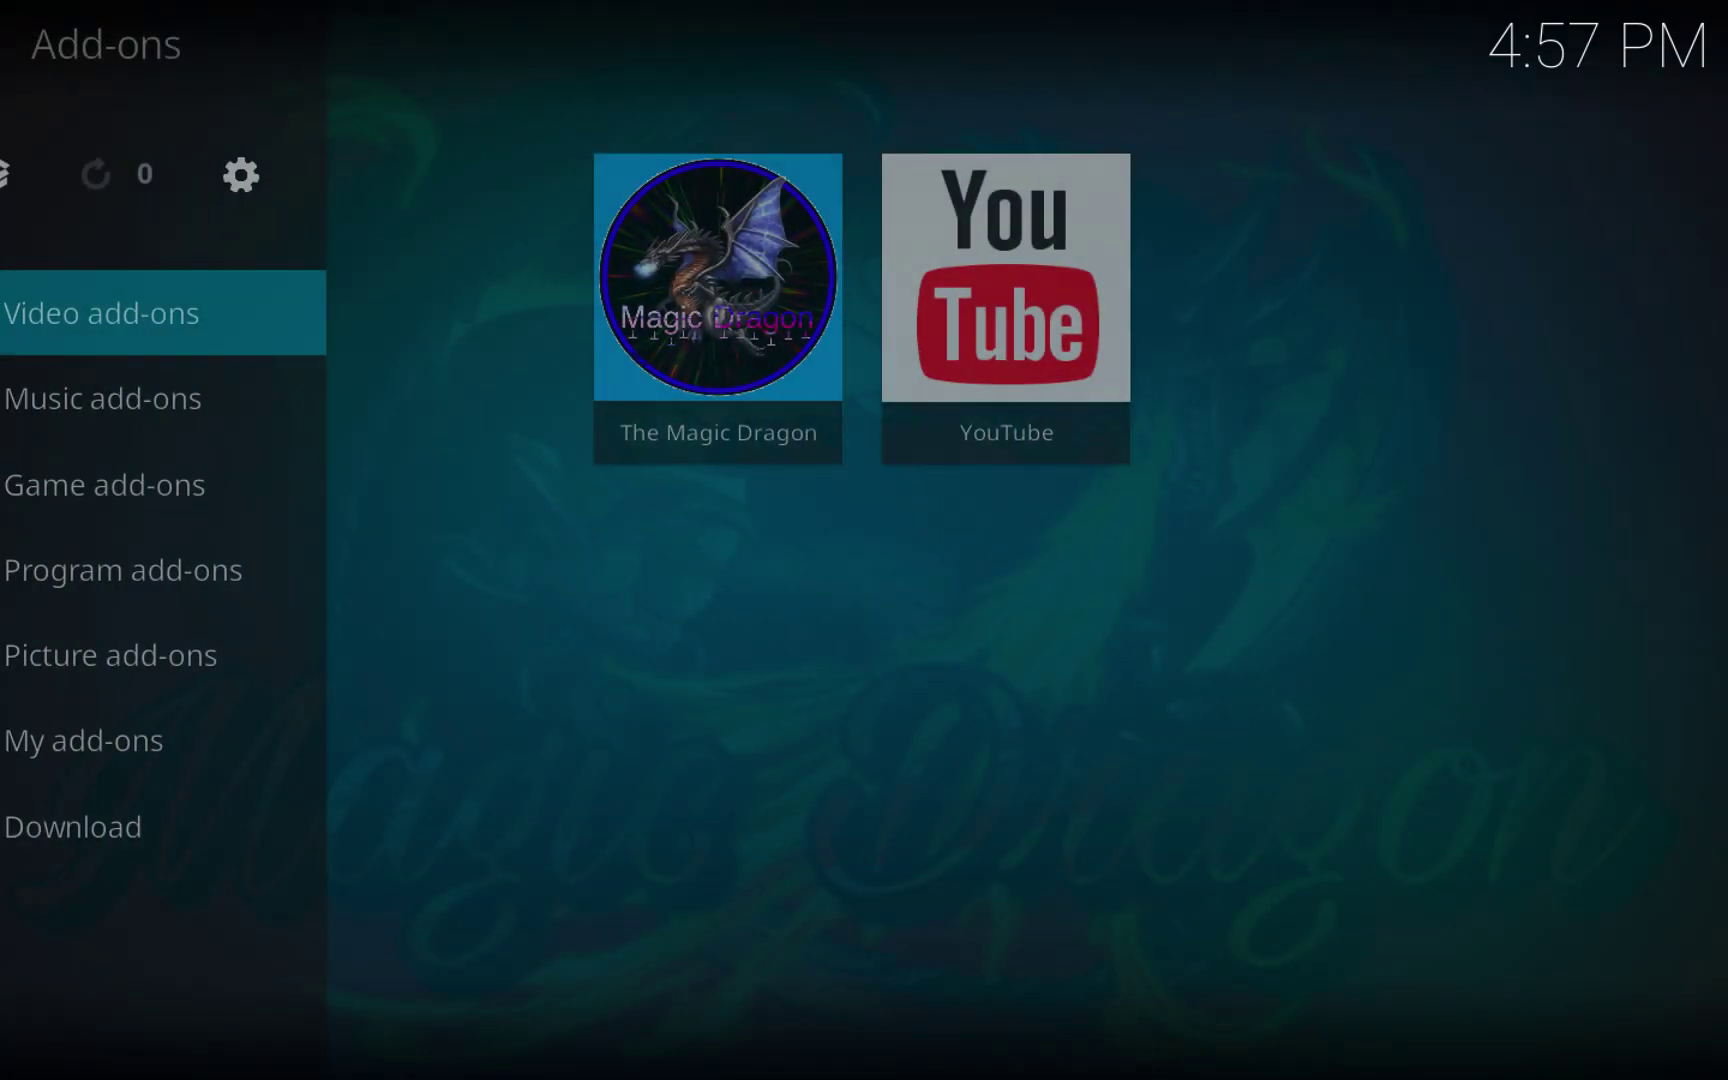
key(BackSpace)
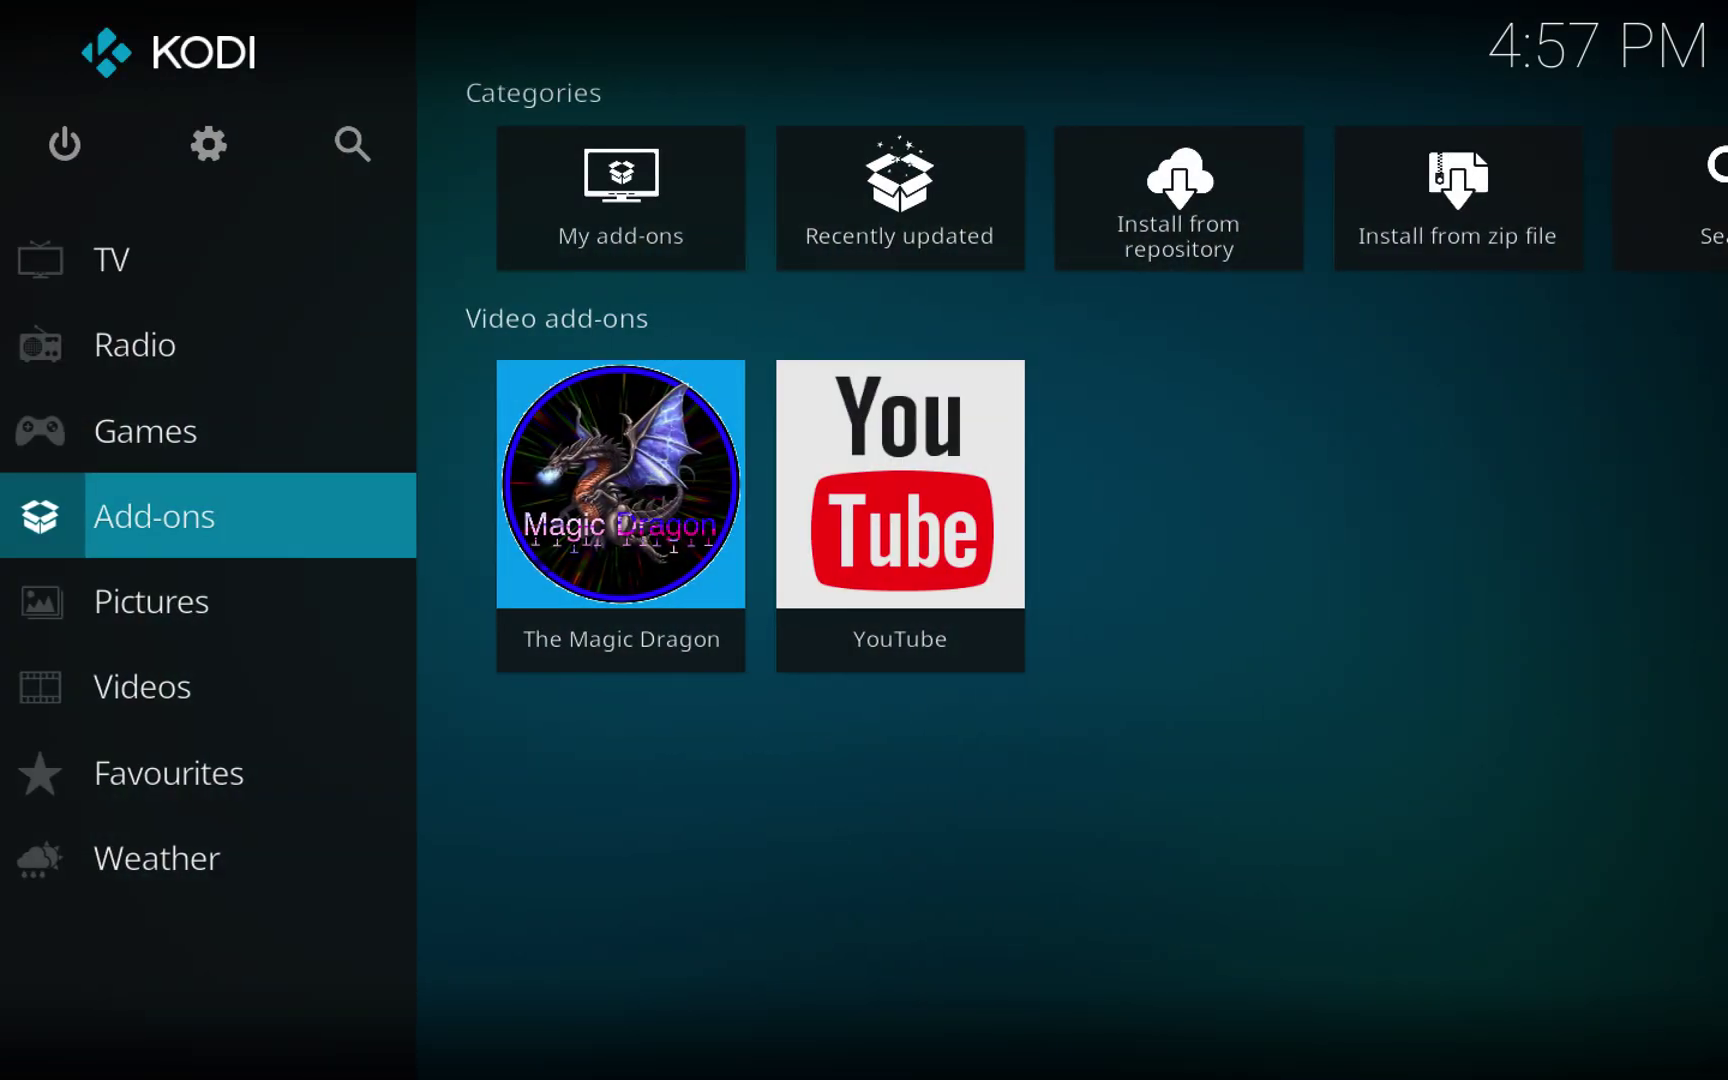